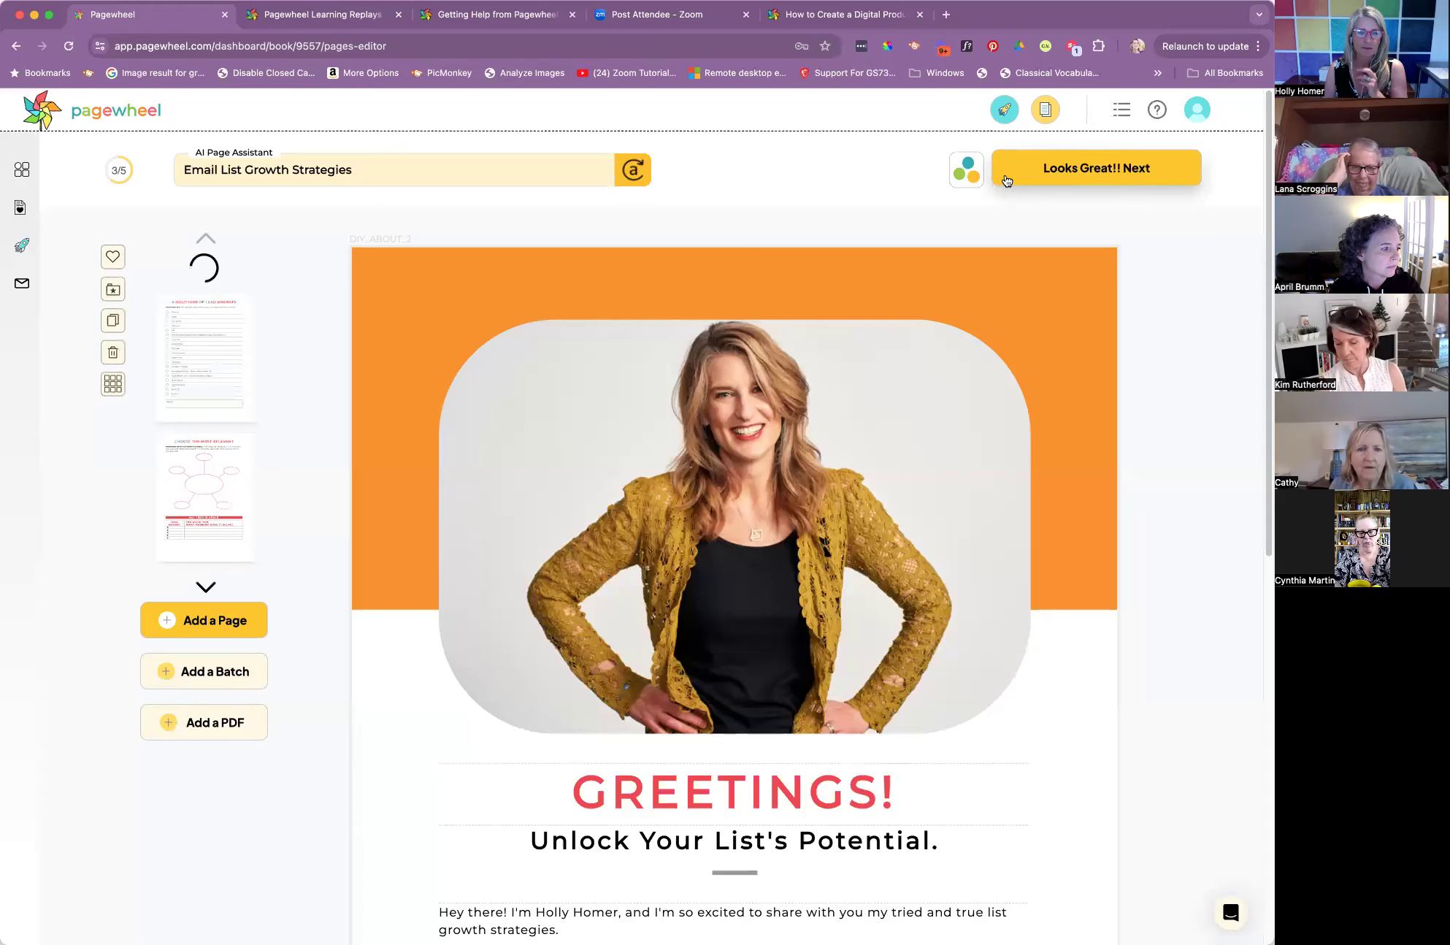
# Read through the Greetings page, from its photo and headings down to the introductory paragraphs
pyautogui.scroll(-2, 1174, 355)
pyautogui.scroll(-5, 1173, 355)
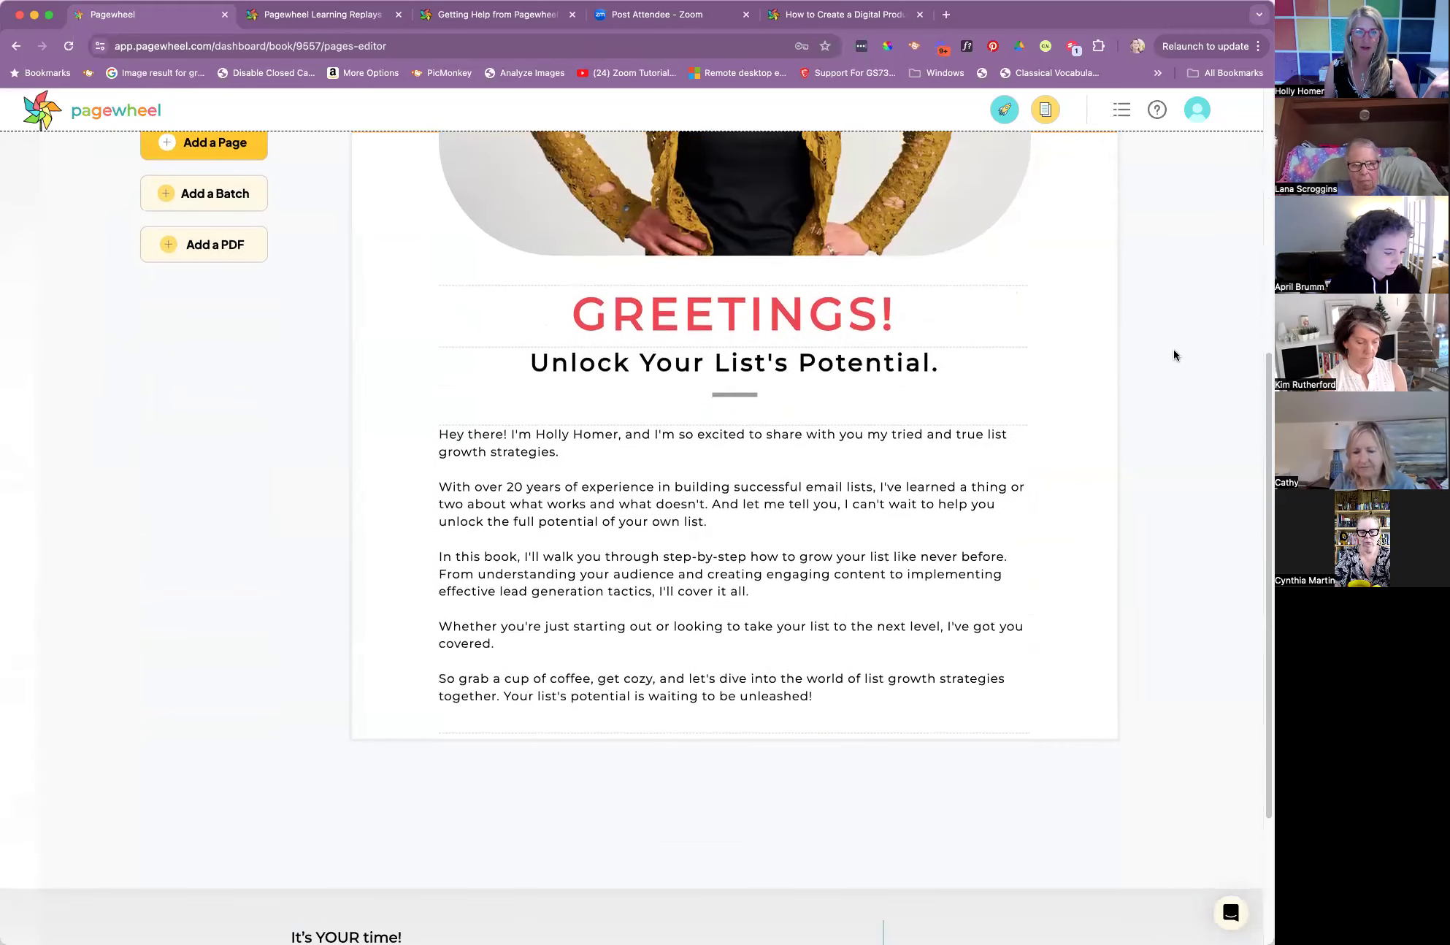
pyautogui.scroll(7, 1173, 355)
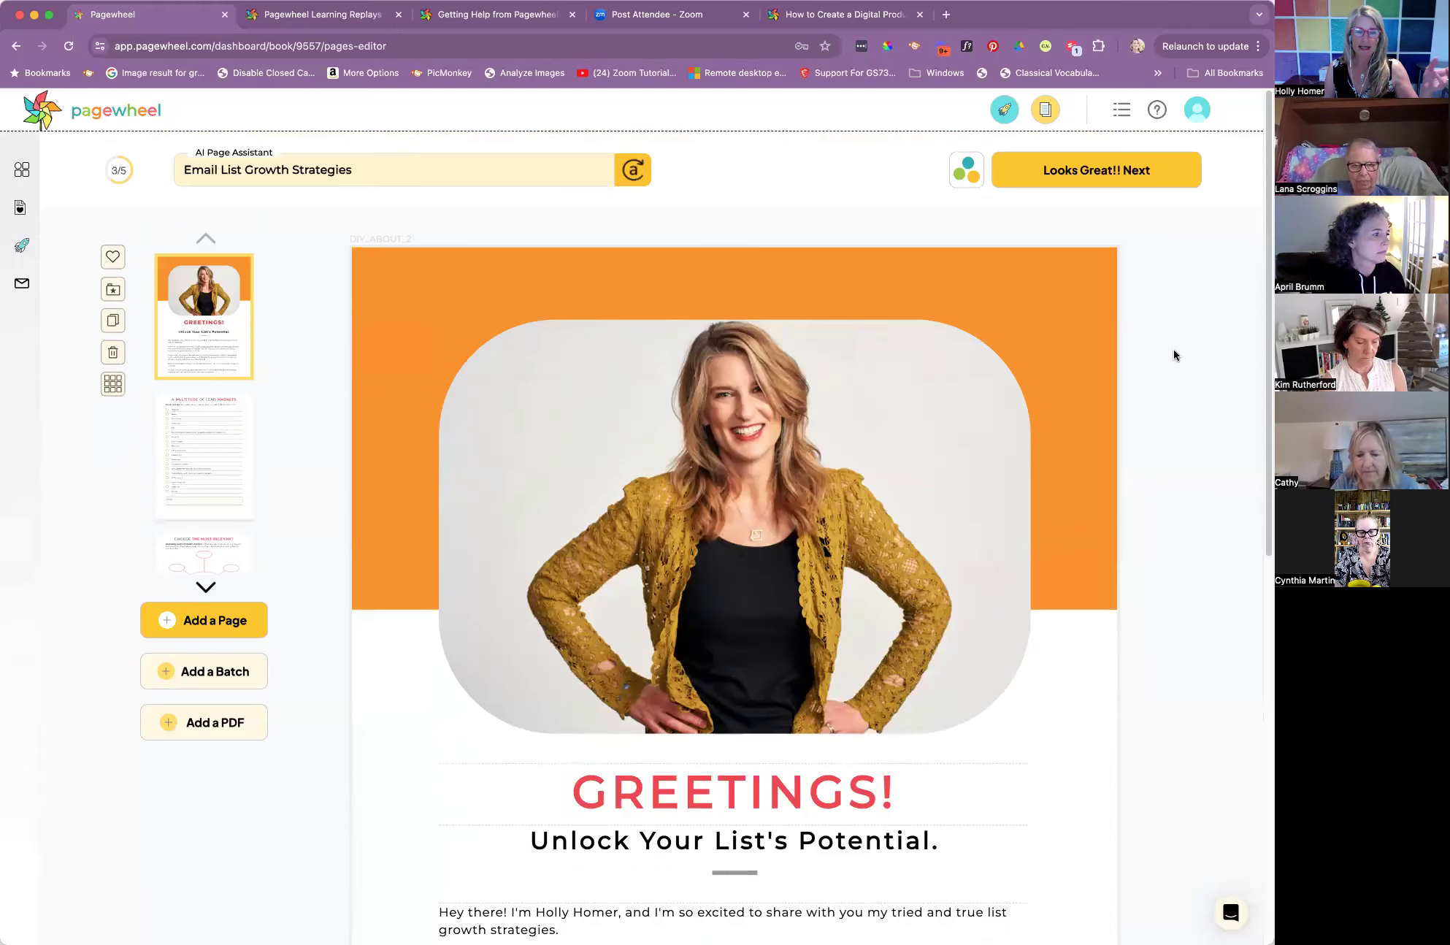
pyautogui.scroll(-3, 1174, 355)
pyautogui.scroll(3, 1172, 355)
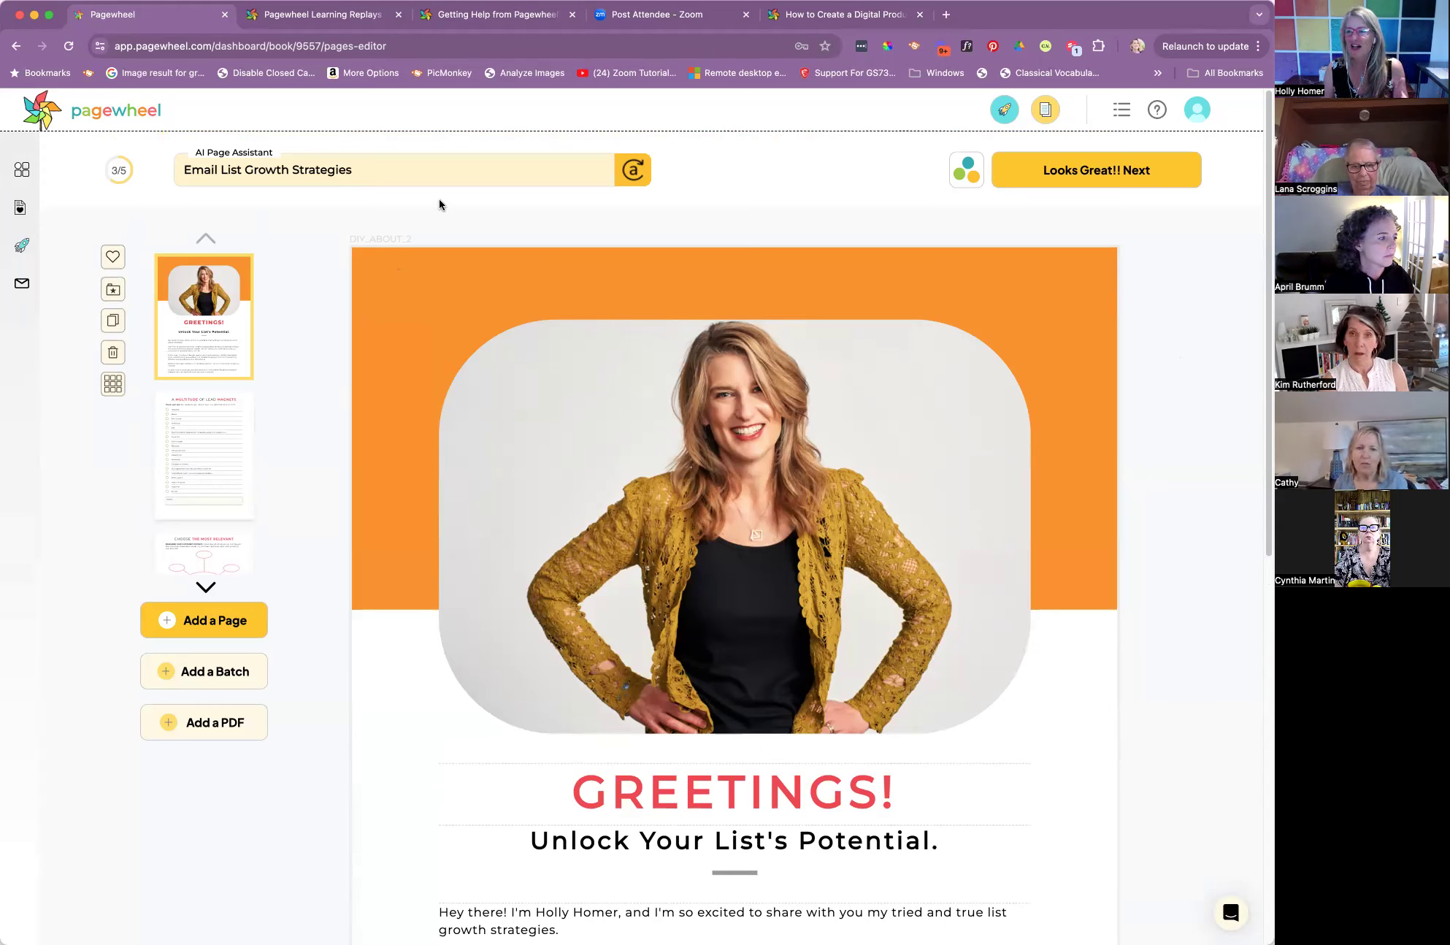
pyautogui.scroll(-1, 537, 370)
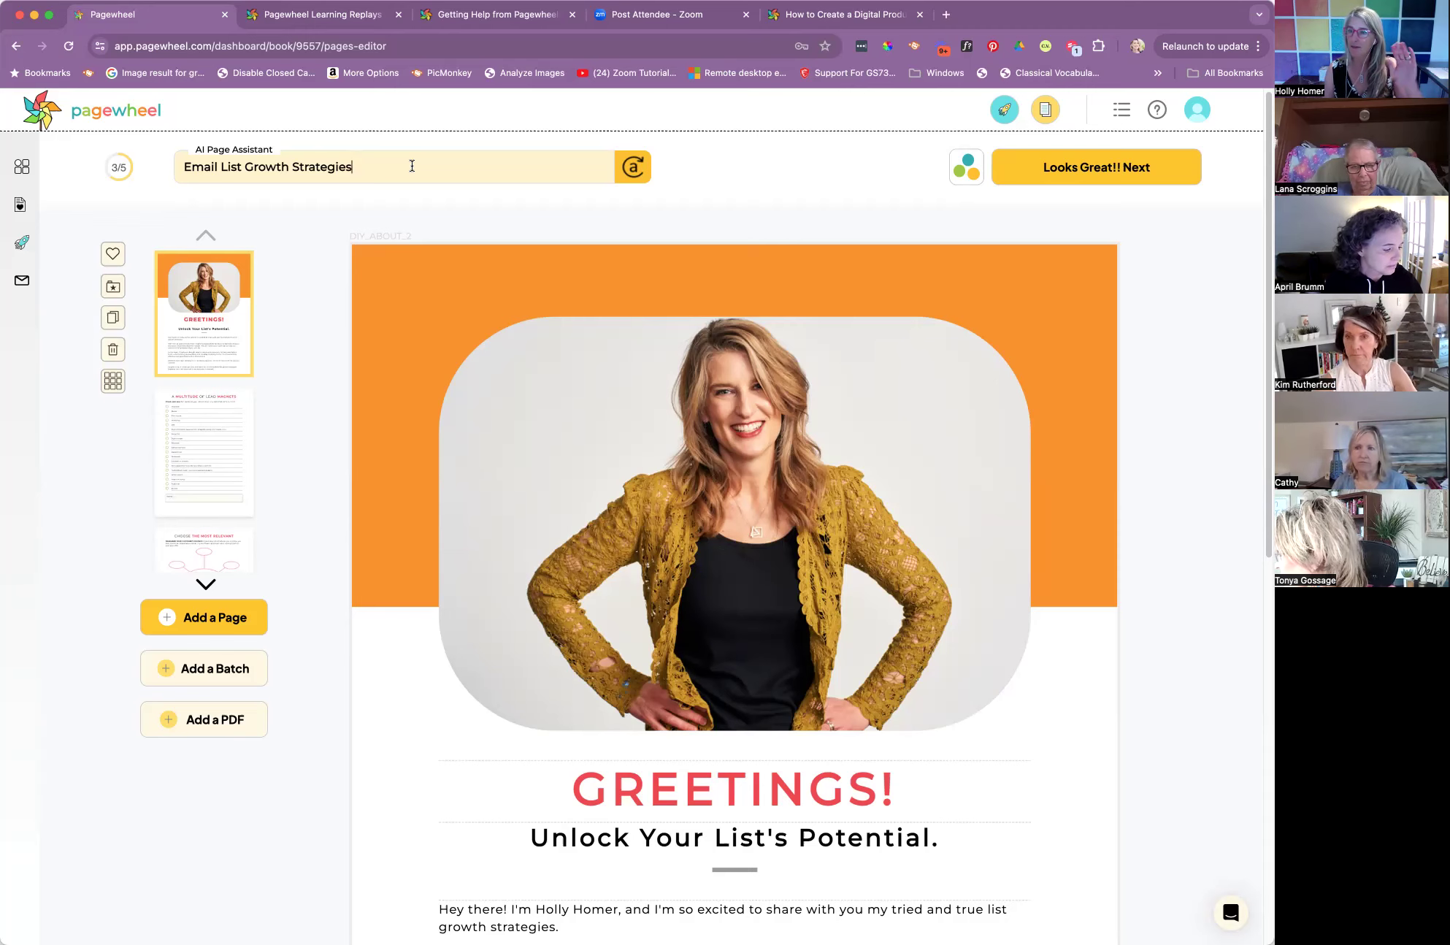
pyautogui.scroll(-5, 509, 235)
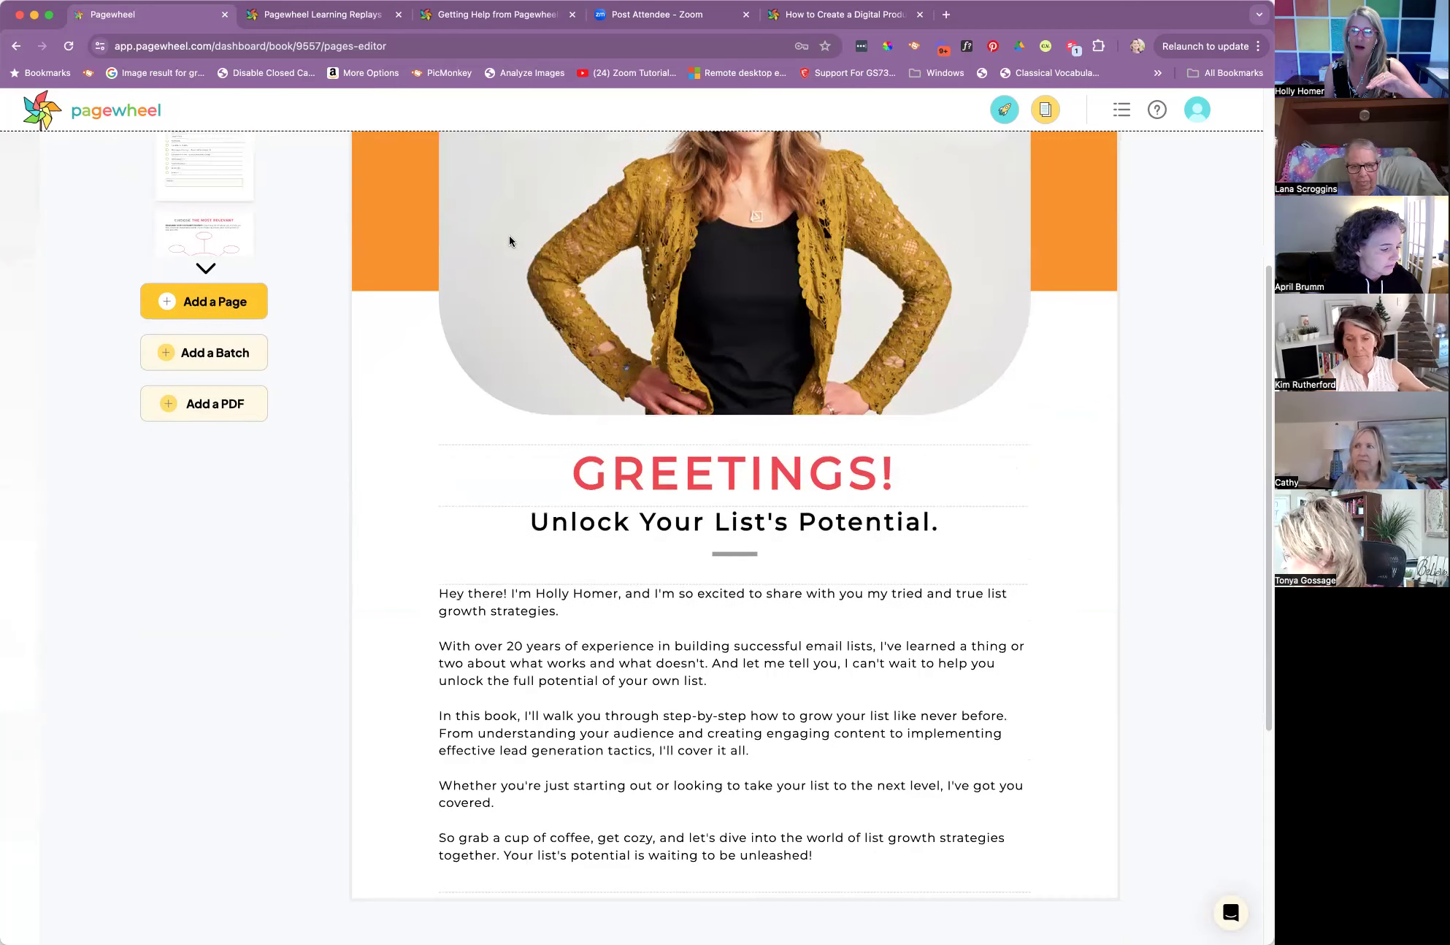
pyautogui.scroll(-3, 510, 238)
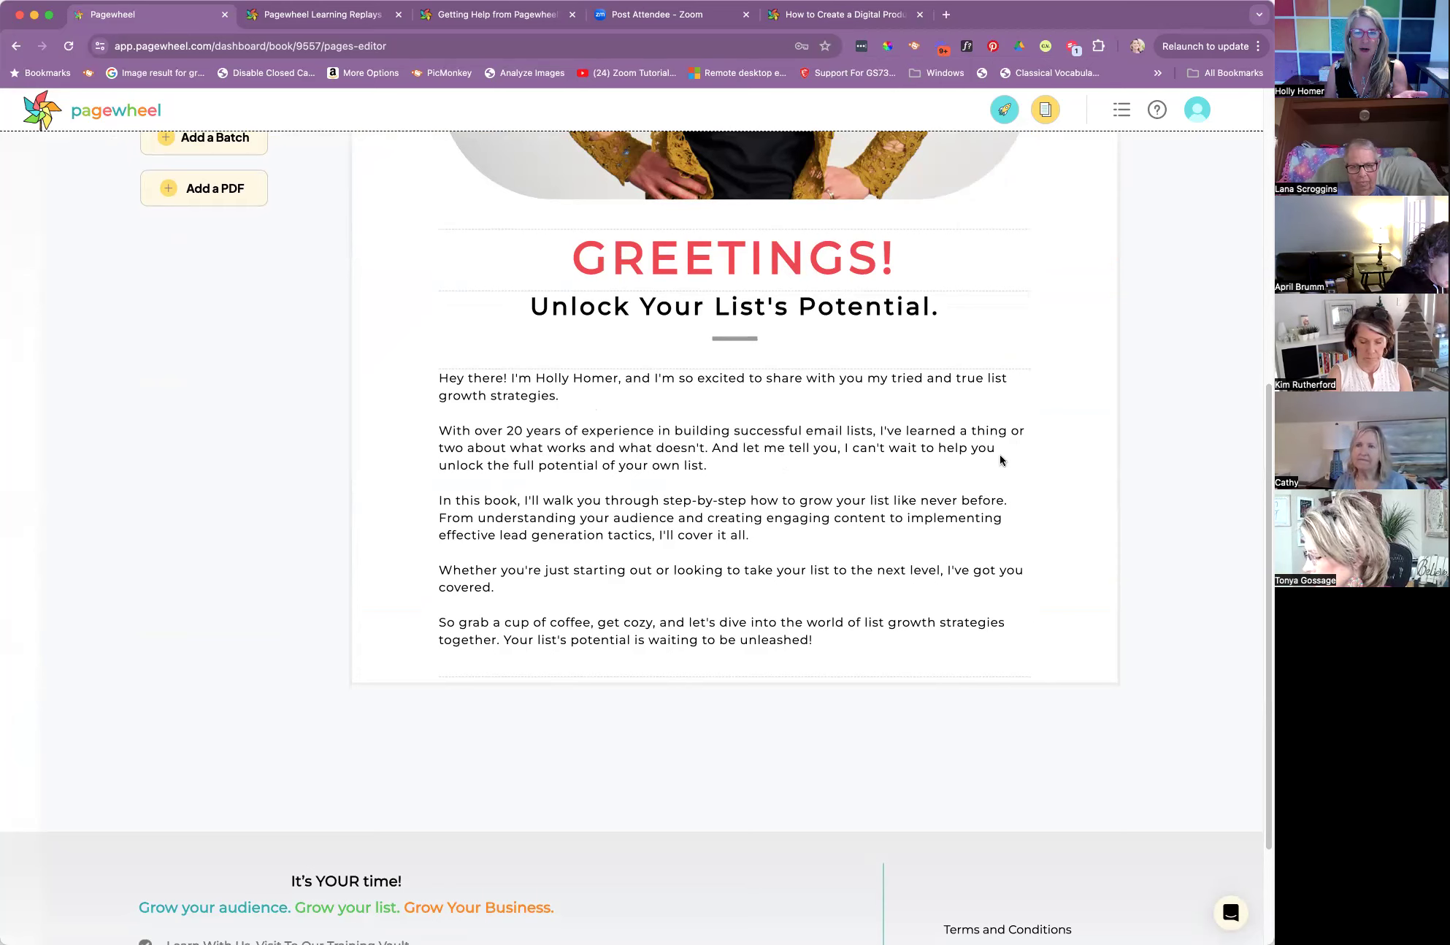
# Split the second introductory paragraph so that "And let me tell you" starts a new paragraph
pyautogui.click(712, 448)
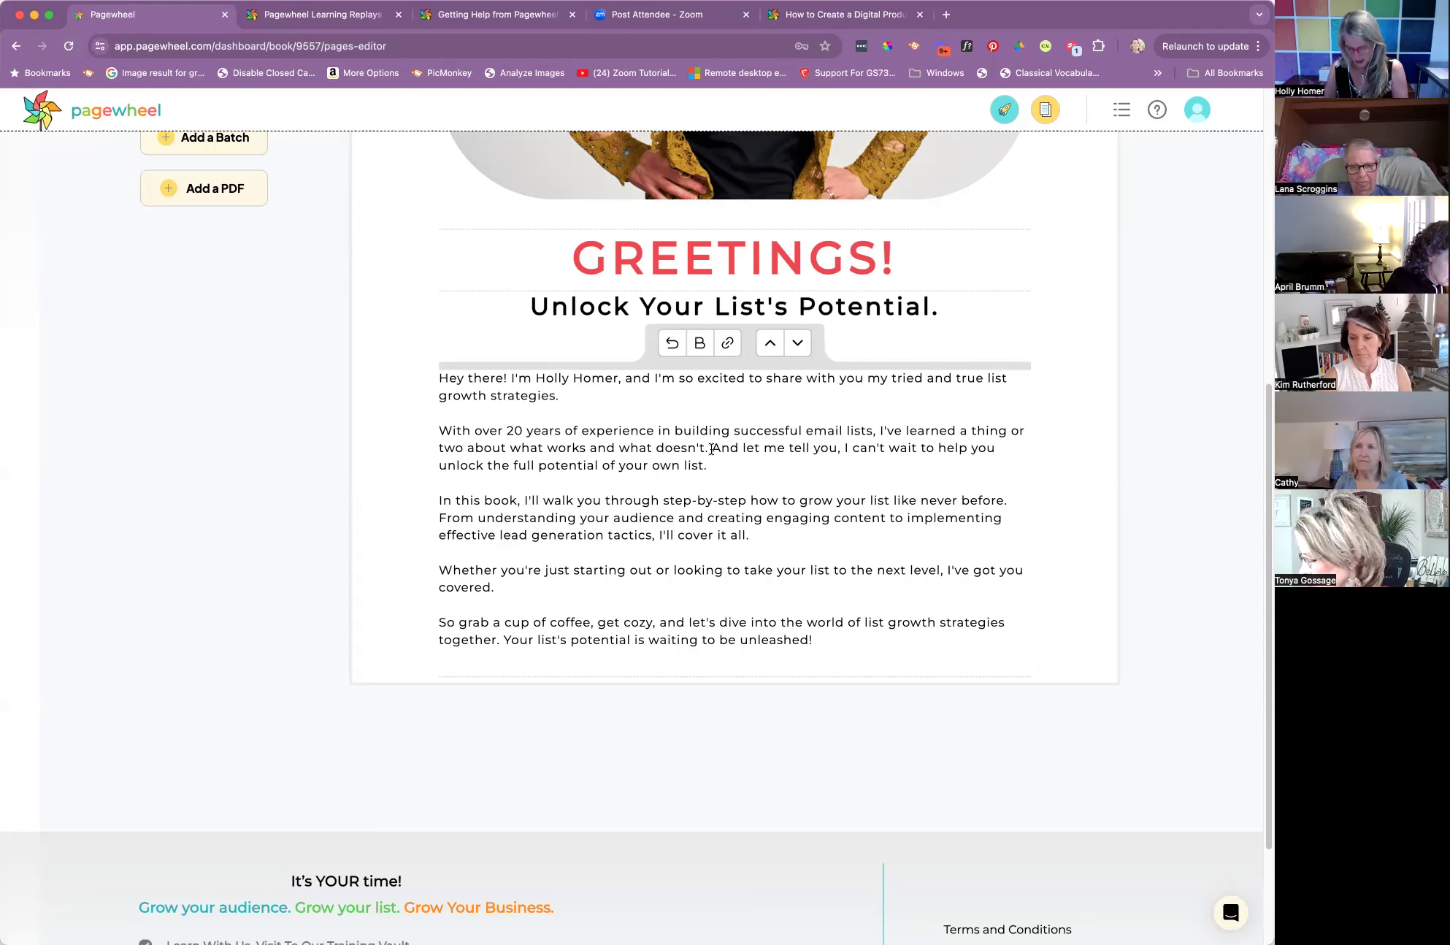
pyautogui.press('Return')
pyautogui.press('Return')
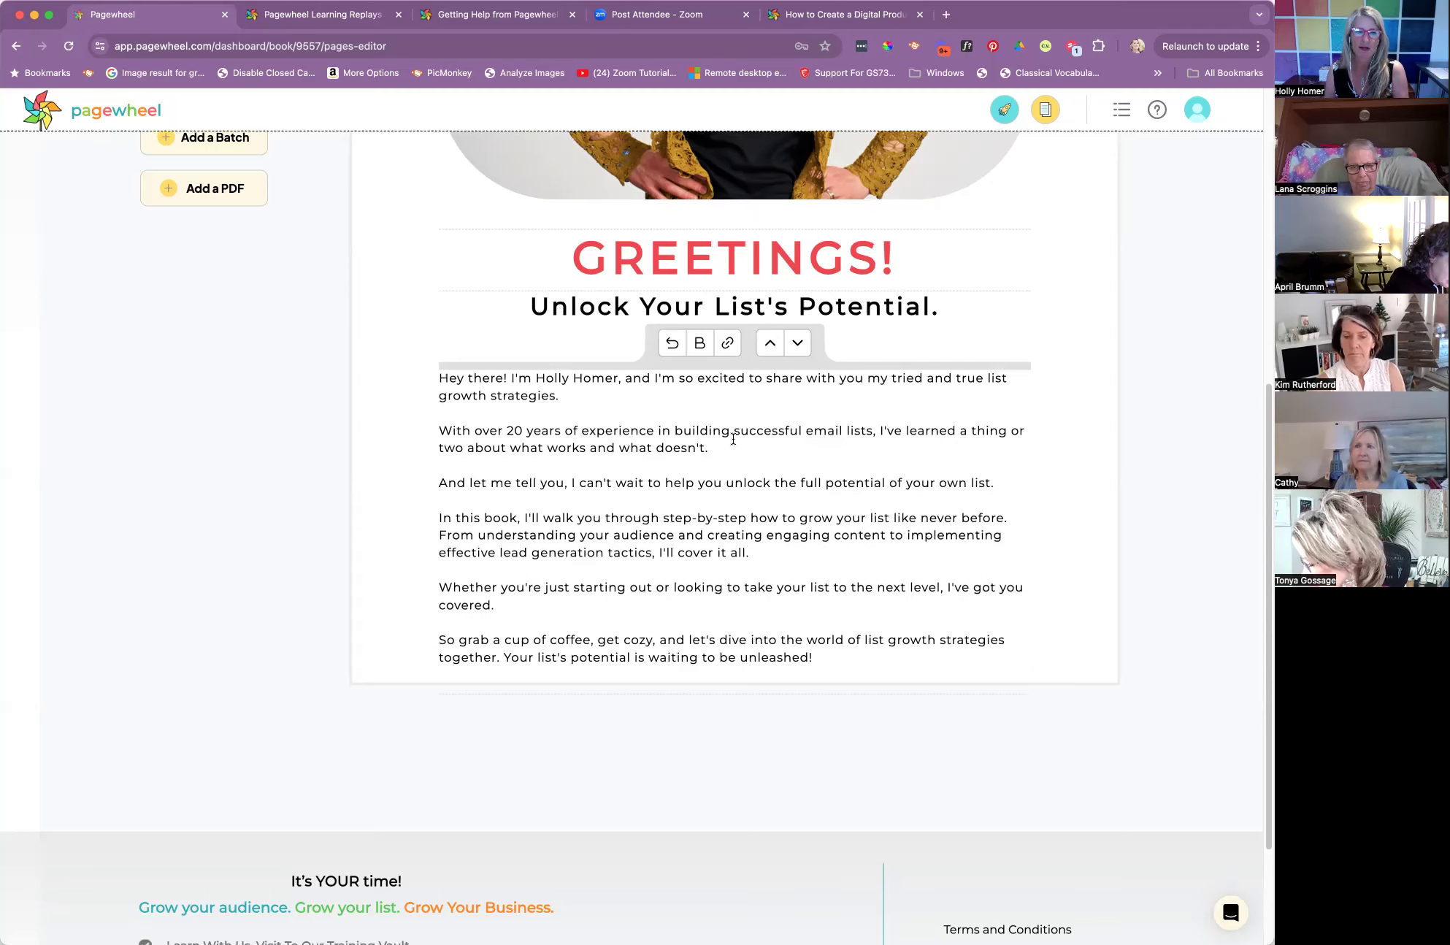
# Add "Being a blogger for all those years and connecting with my community through writing has made email a no-brainer for me." to the second paragraph
pyautogui.write('Being')
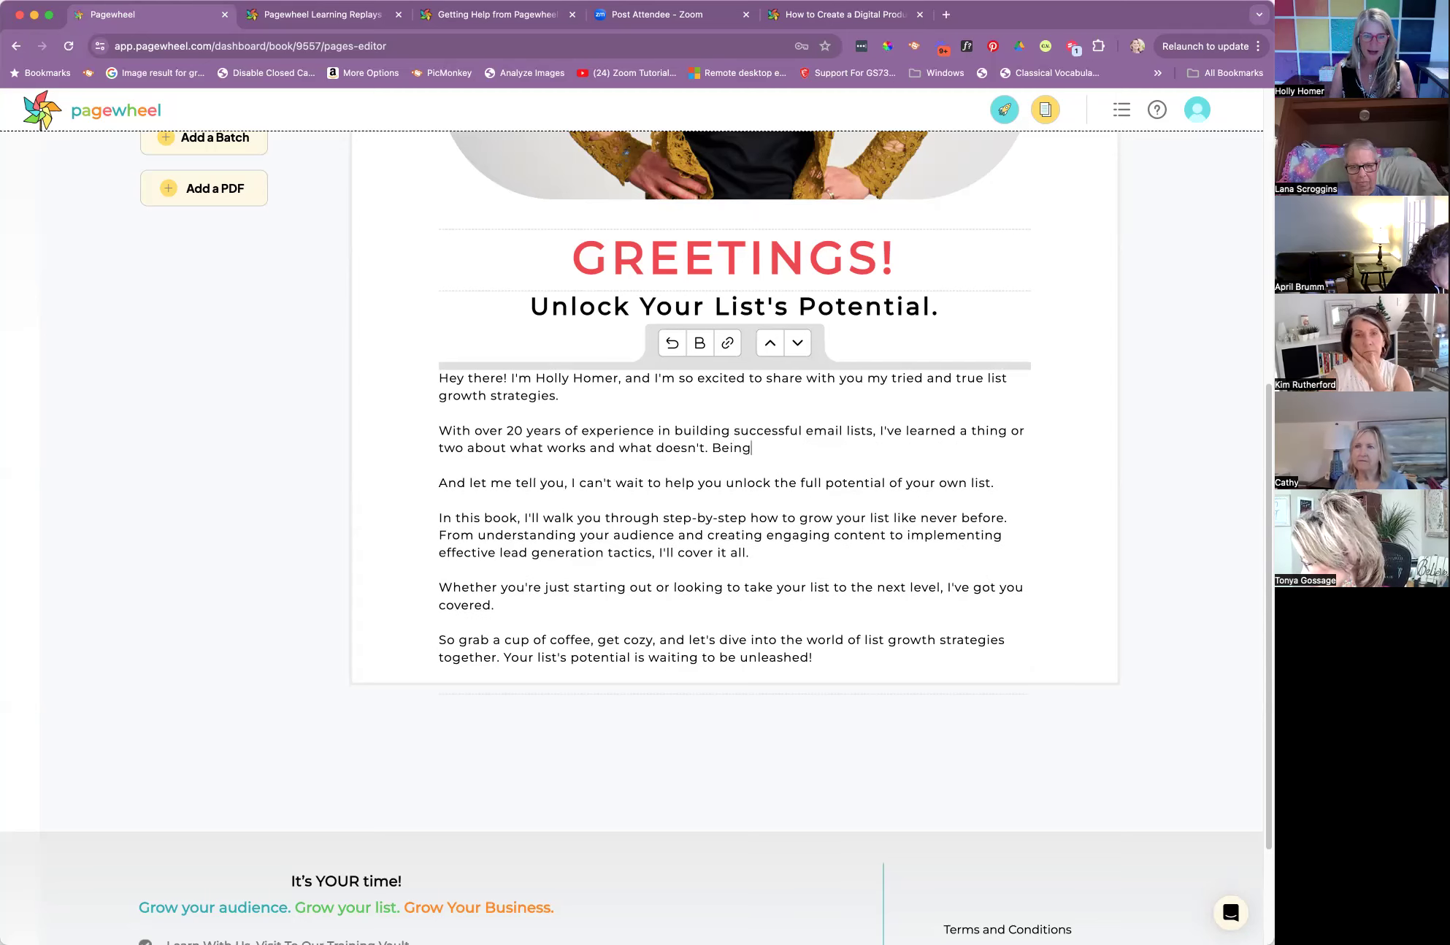
pyautogui.write(' a blogger for all th')
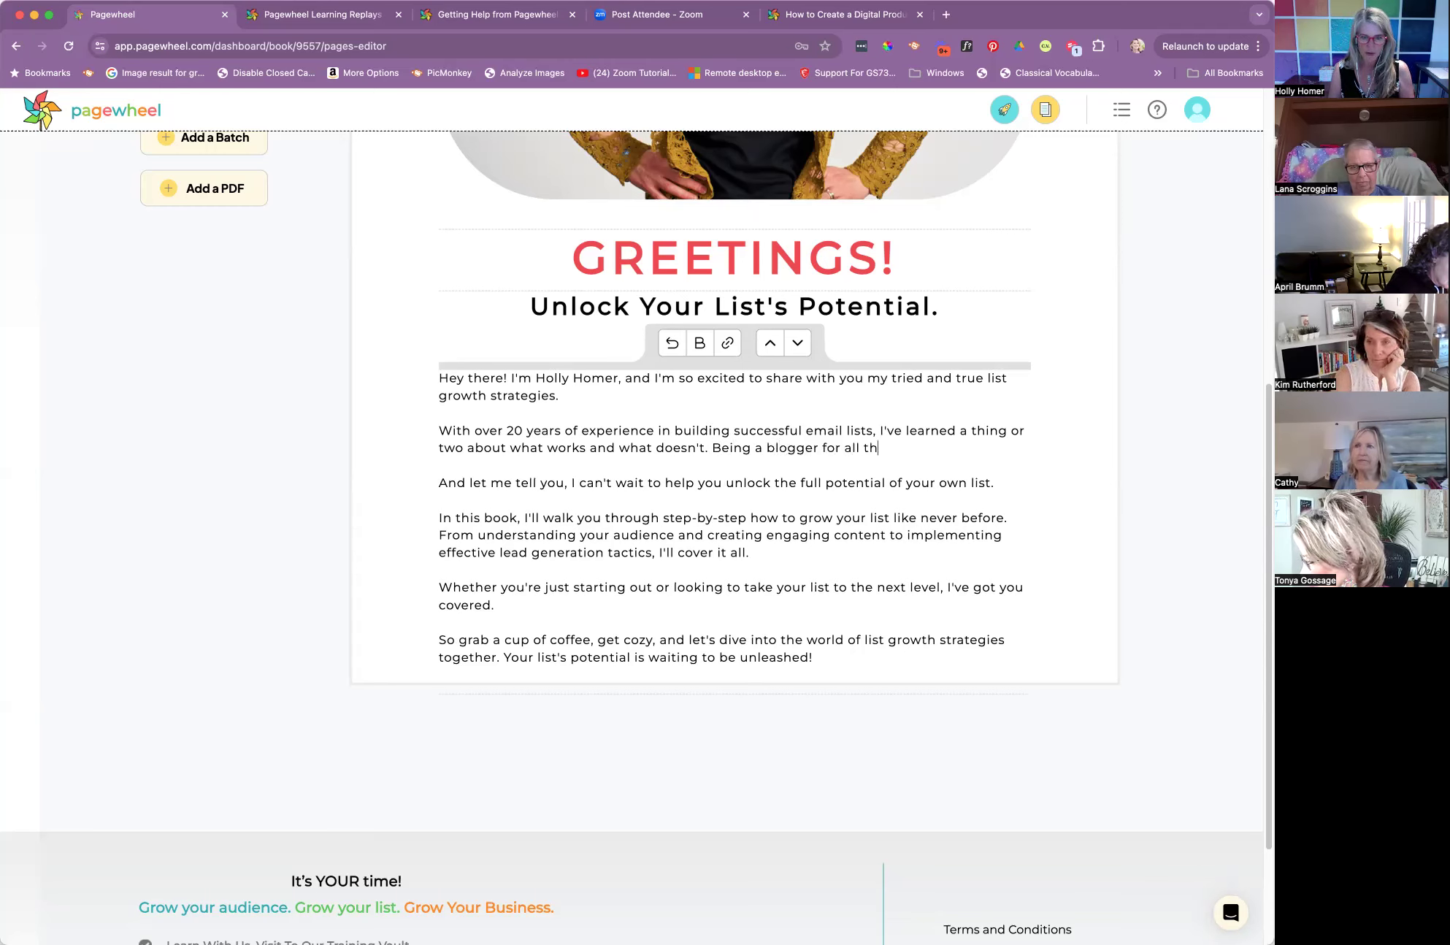
pyautogui.write('ose years and con')
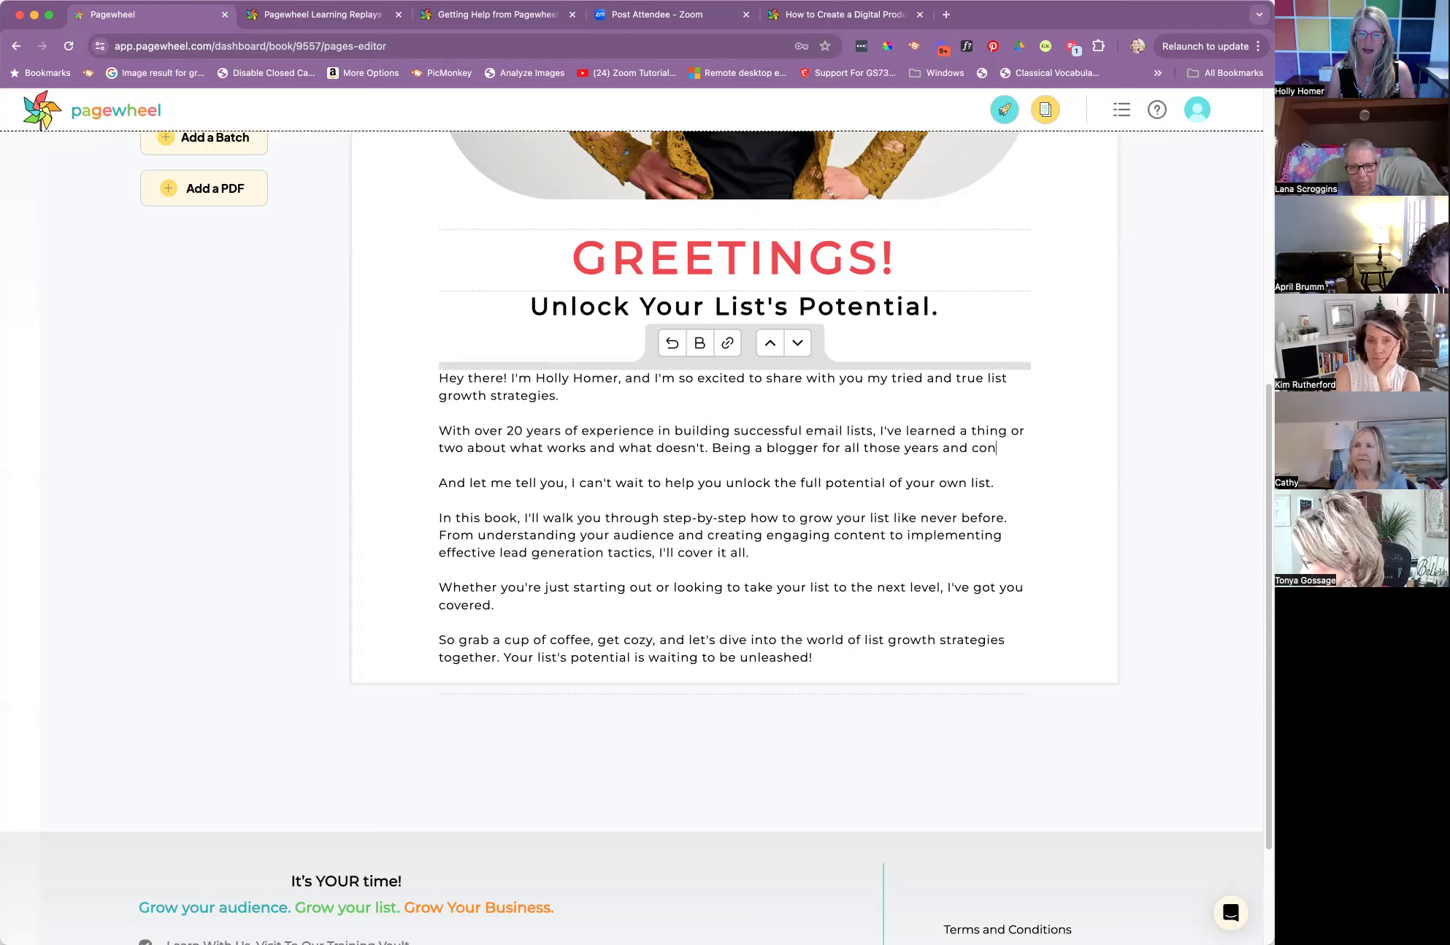
pyautogui.write('necting with my co')
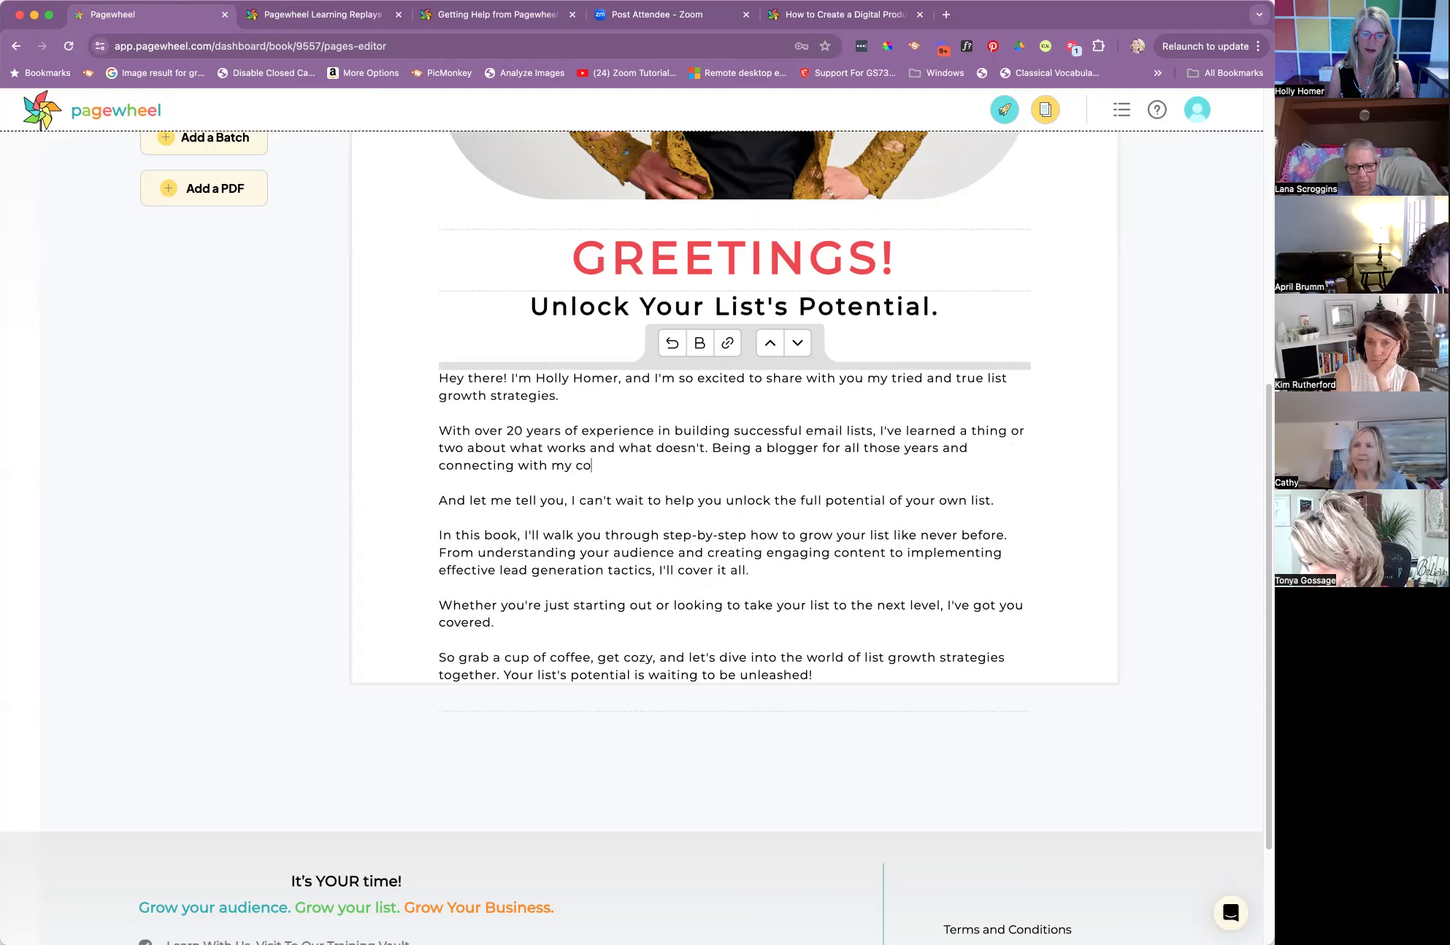
pyautogui.write('mmunity throu')
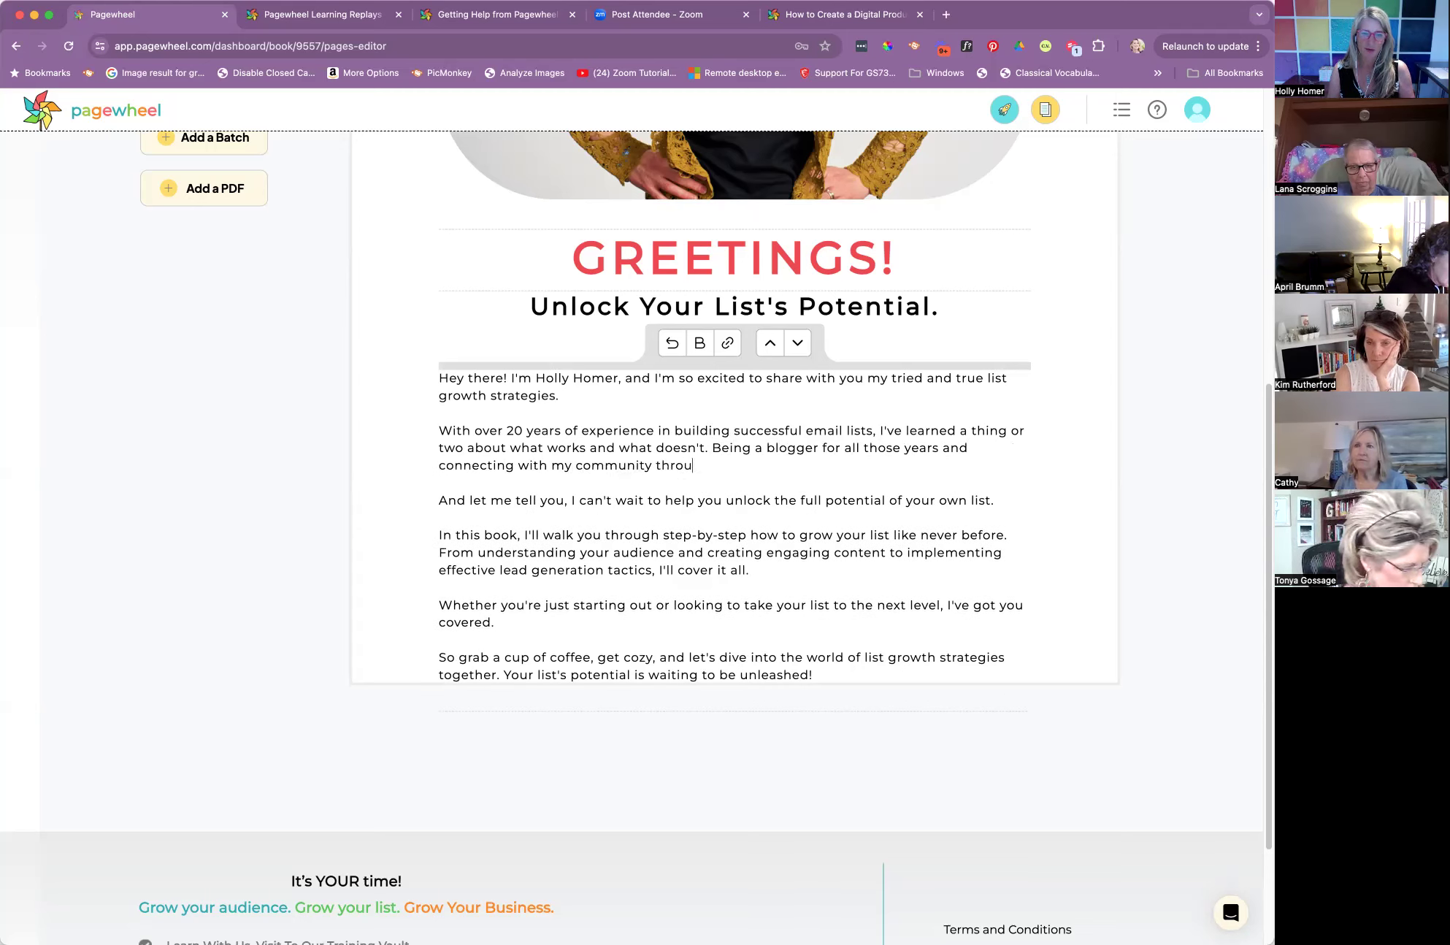
pyautogui.write('gh writing ha')
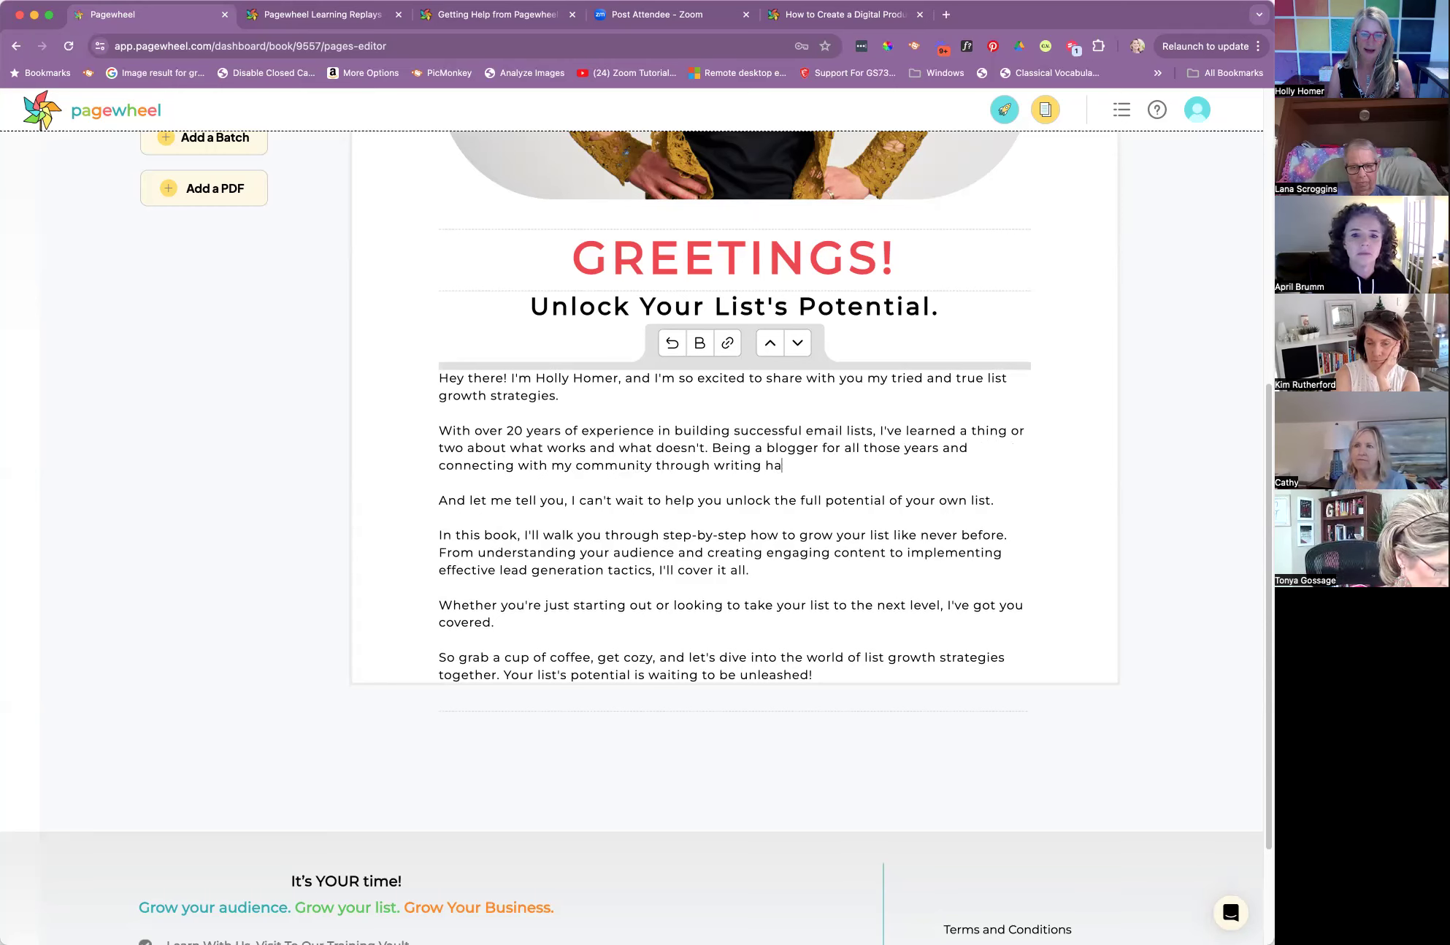
pyautogui.write('s made email a ')
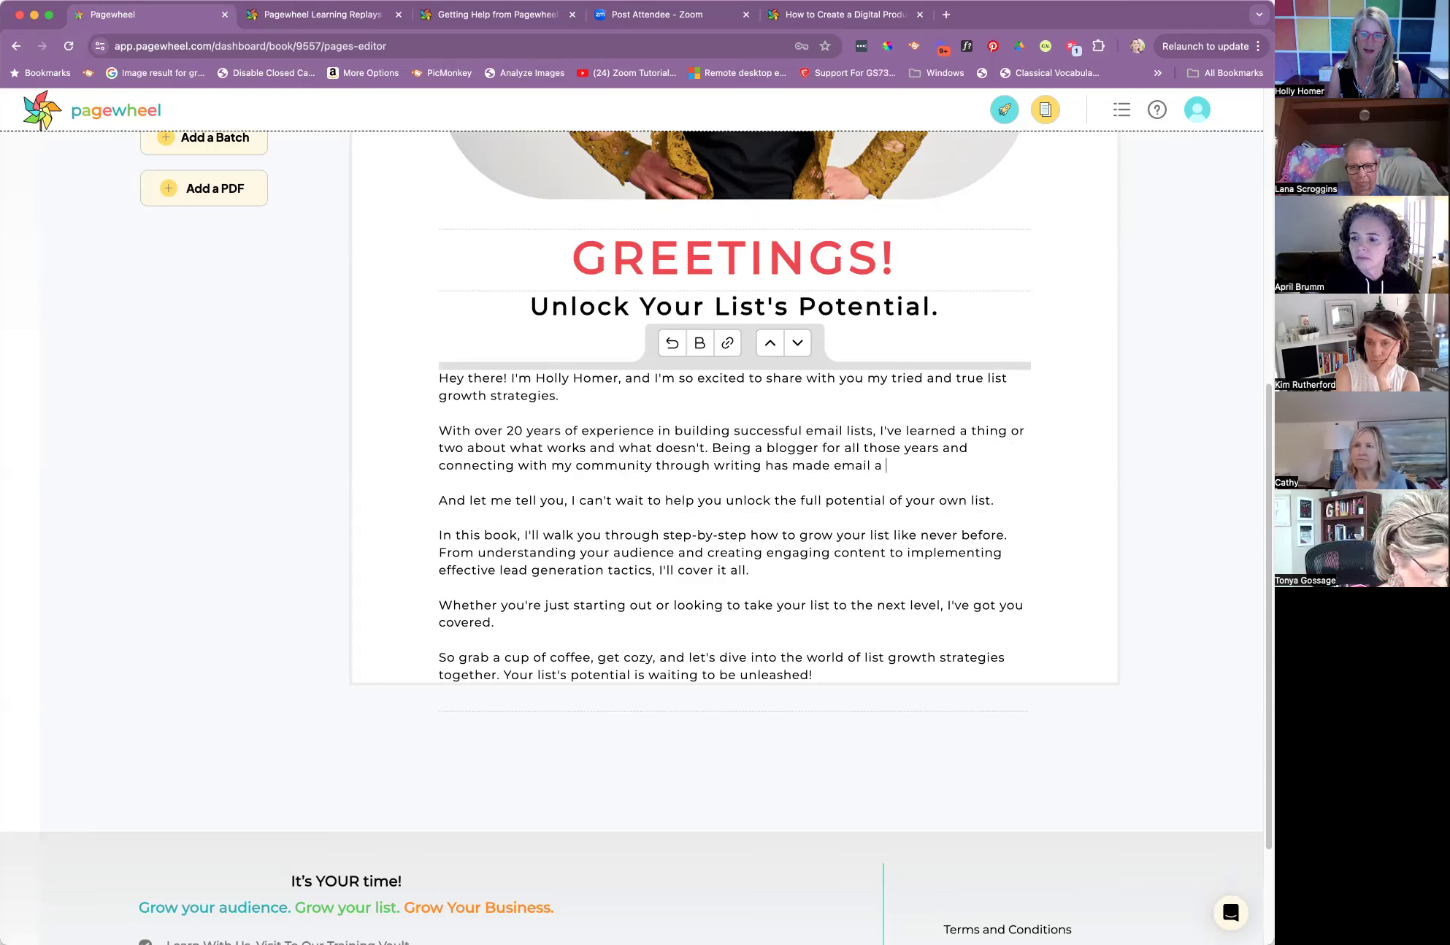
pyautogui.write('no-brainer for m')
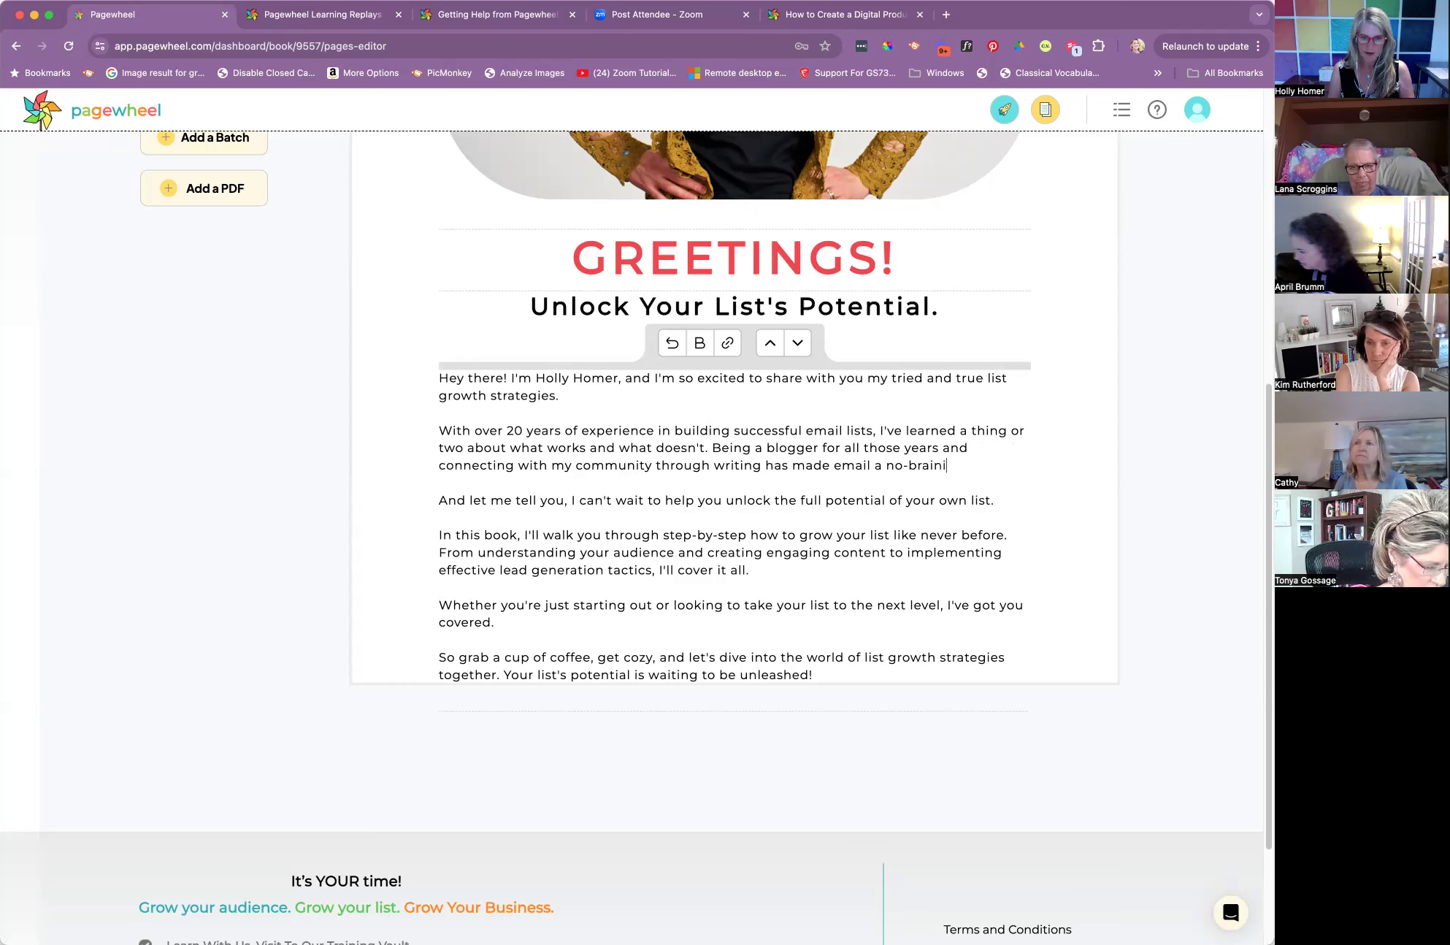
pyautogui.write('e.  le')
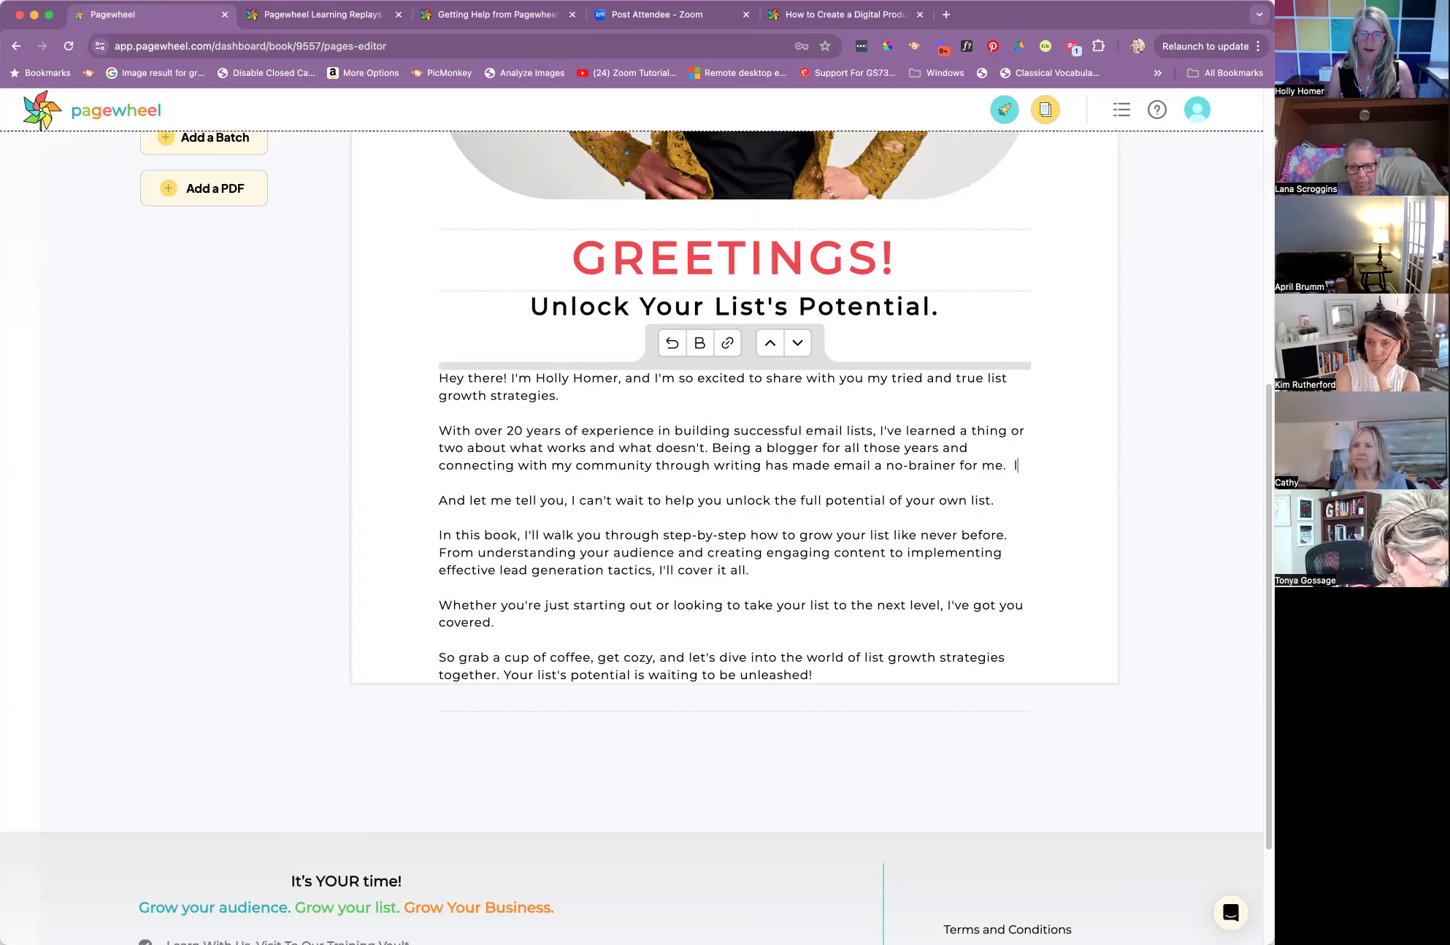
# End the second paragraph with the sentence "Let me show you how easy it can be..."
pyautogui.press('BackSpace')
pyautogui.press('BackSpace')
pyautogui.write('Let ')
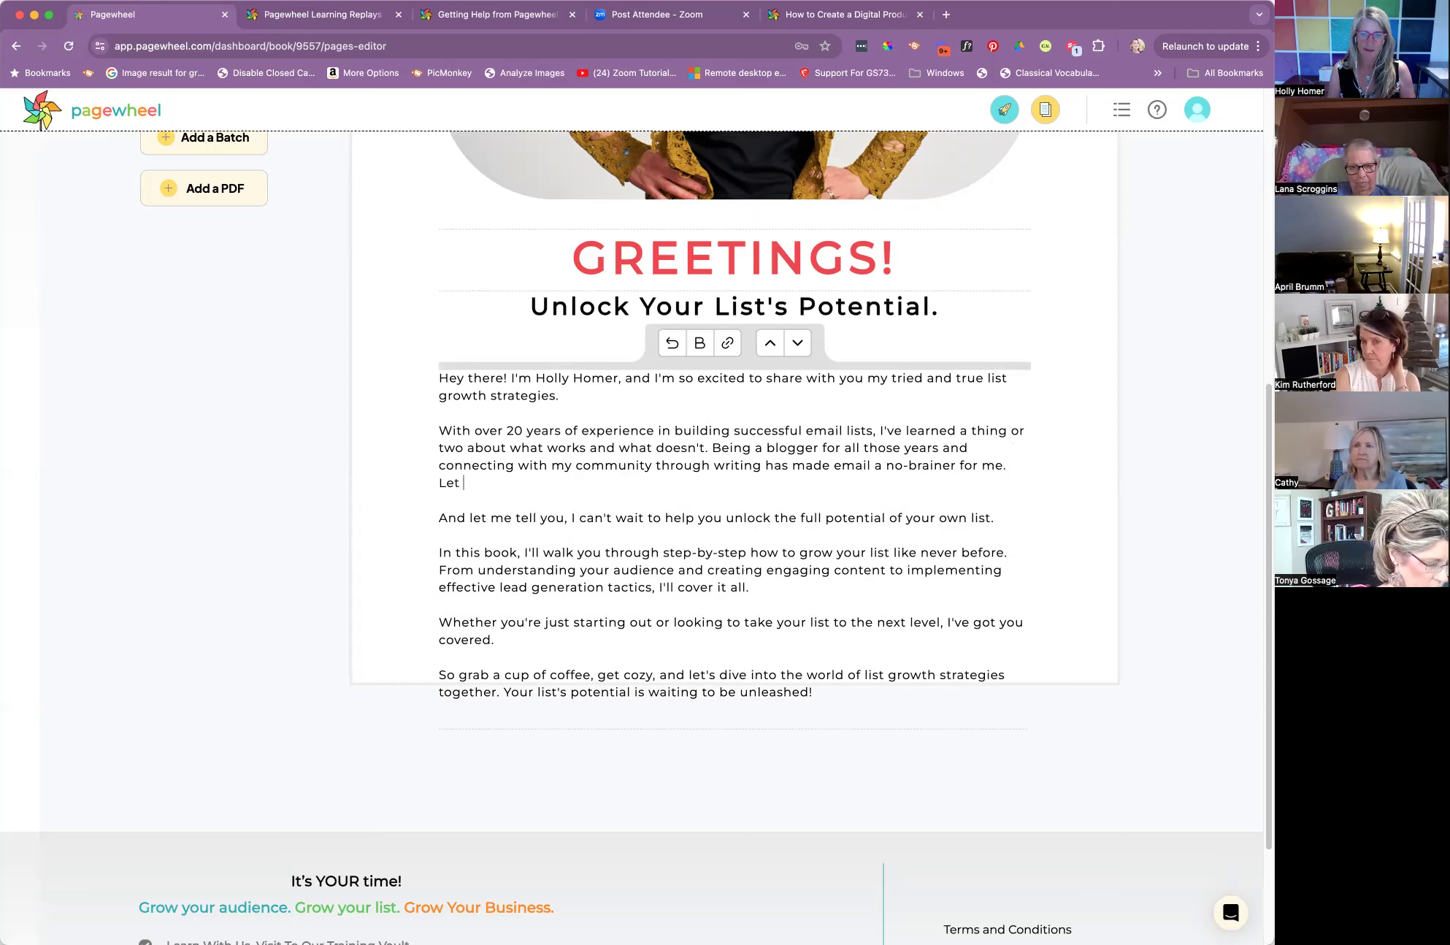
pyautogui.write('me show you ha')
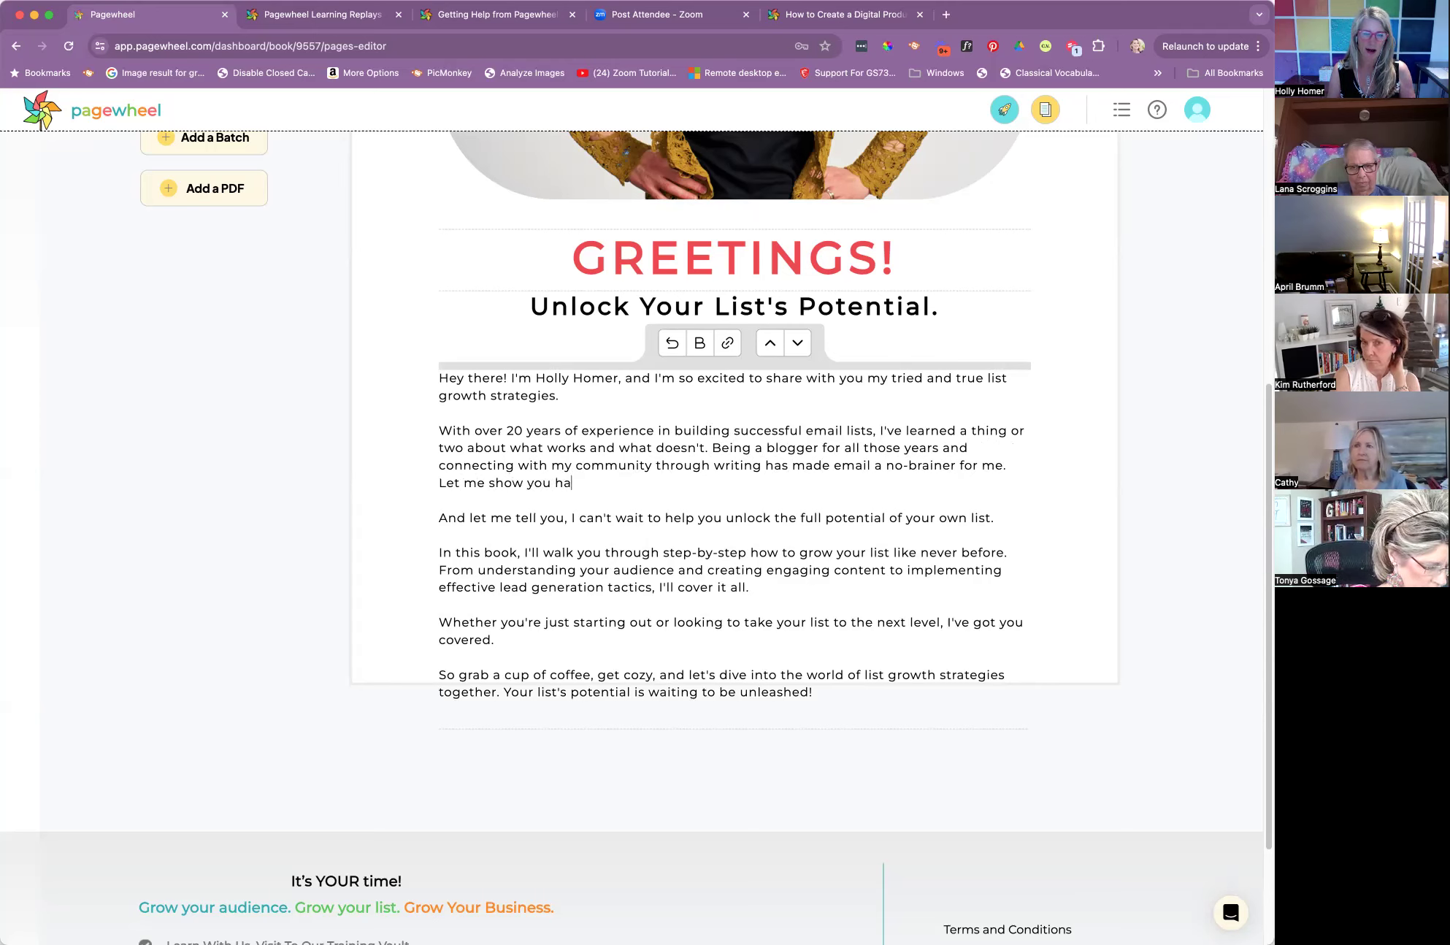
pyautogui.press('BackSpace')
pyautogui.write('ow easy ')
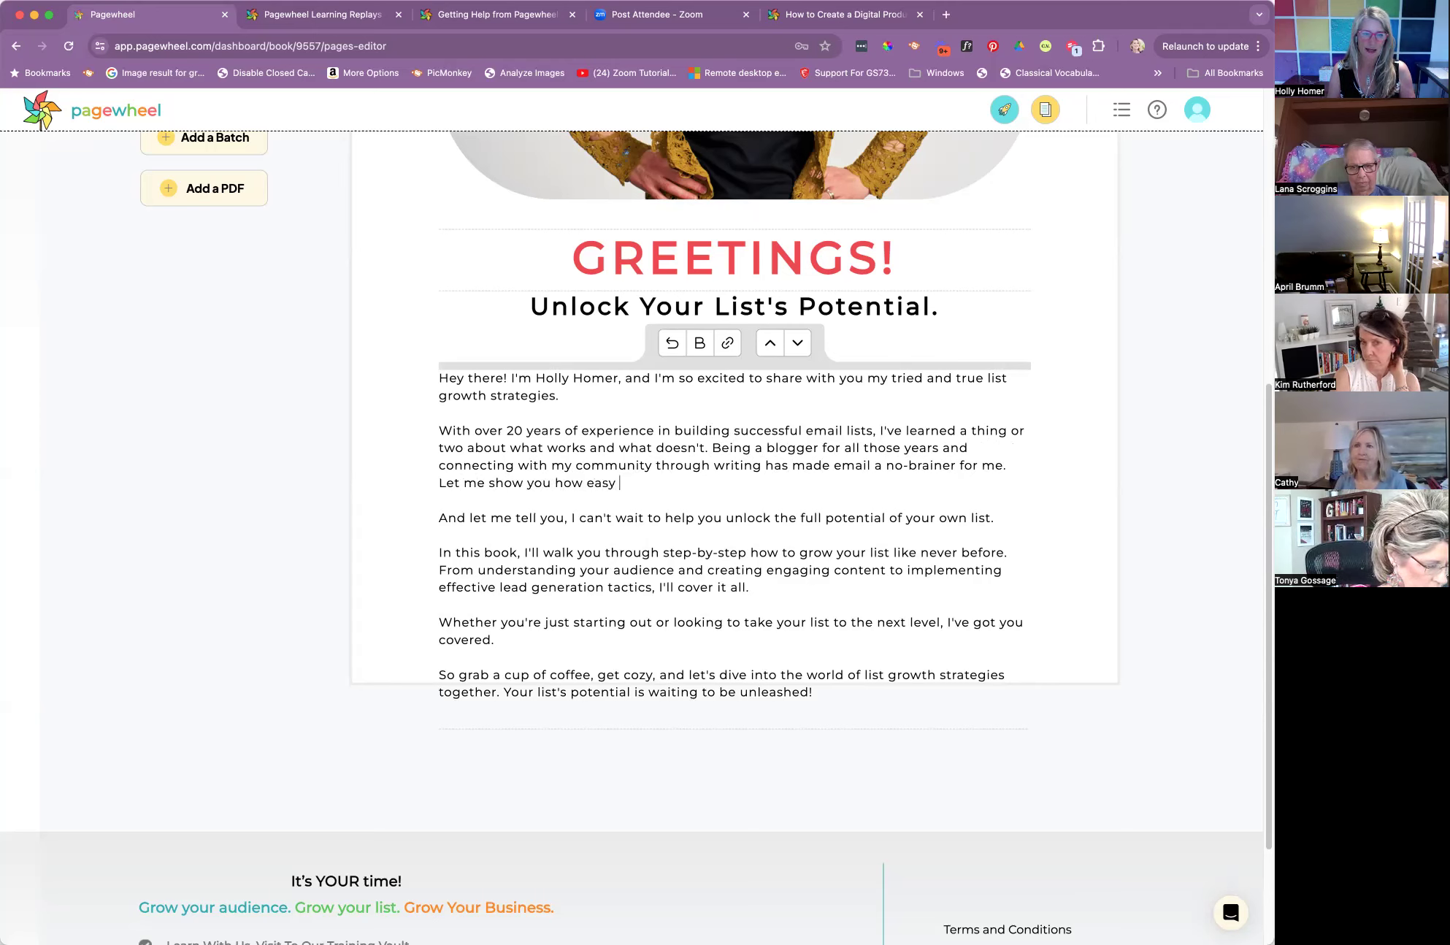
pyautogui.write('it can be...')
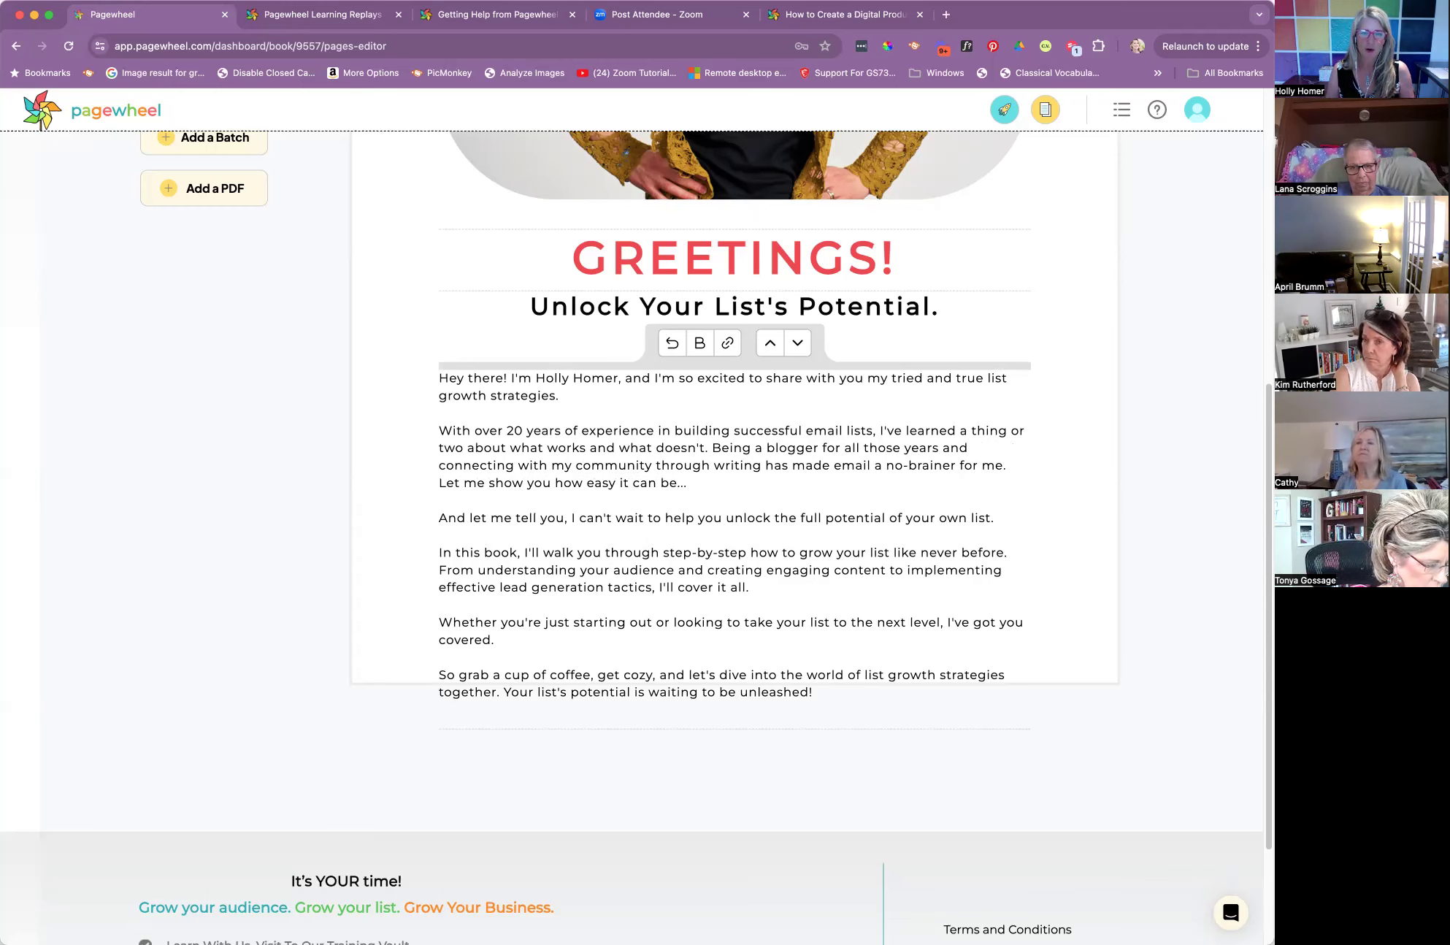
# Delete the "And let me tell you" paragraph and remove "In this book," from the start of the following one
pyautogui.click(982, 518)
pyautogui.moveTo(982, 518); pyautogui.dragTo(439, 519)
pyautogui.press('BackSpace')
pyautogui.press('BackSpace')
pyautogui.press('BackSpace')
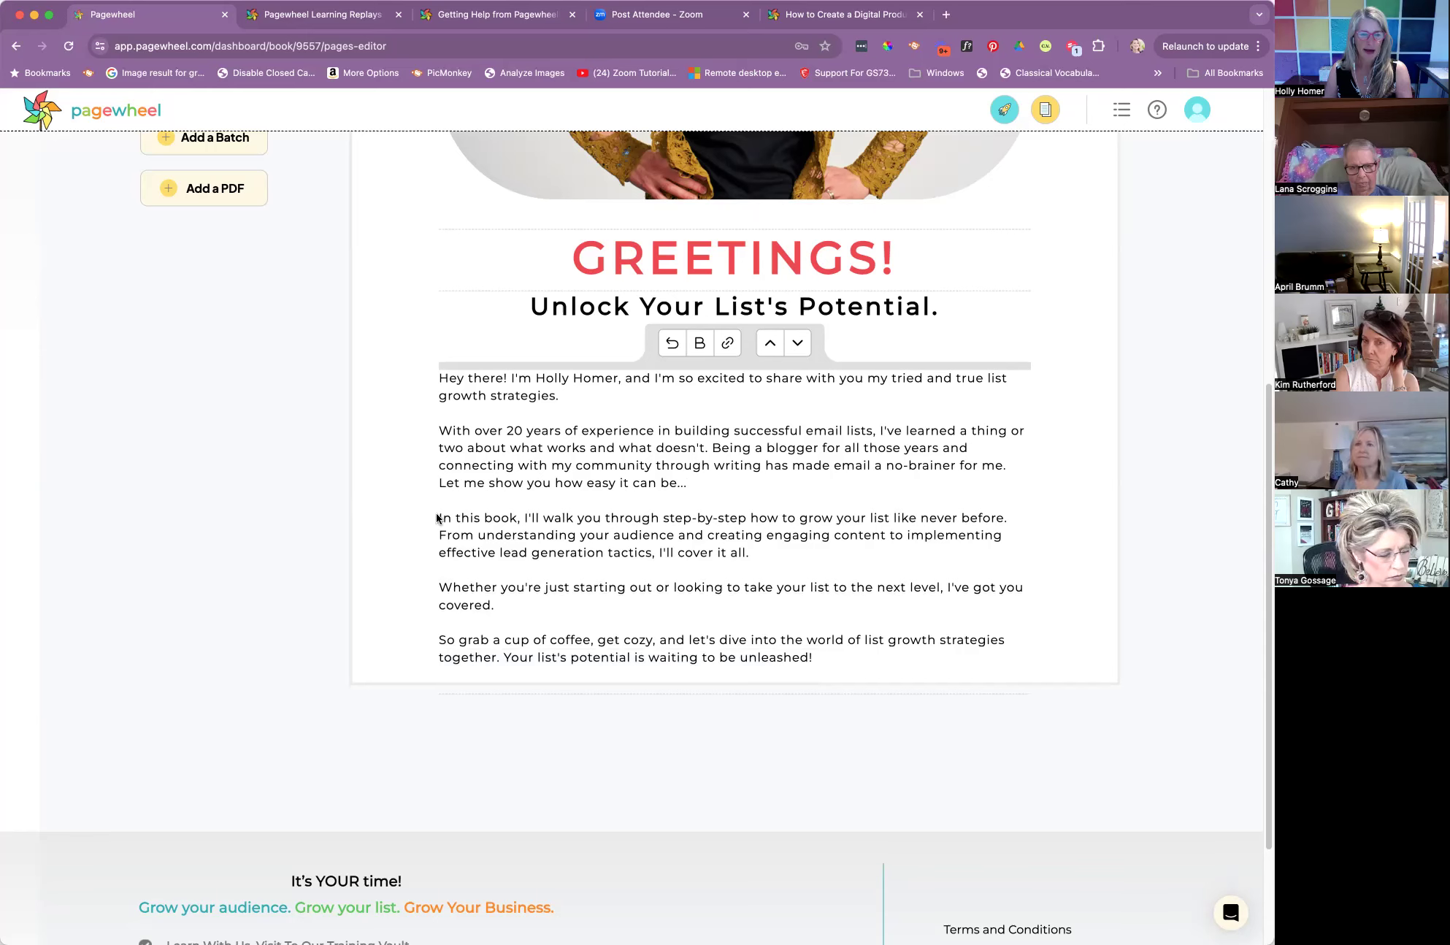
pyautogui.moveTo(488, 517); pyautogui.dragTo(439, 517)
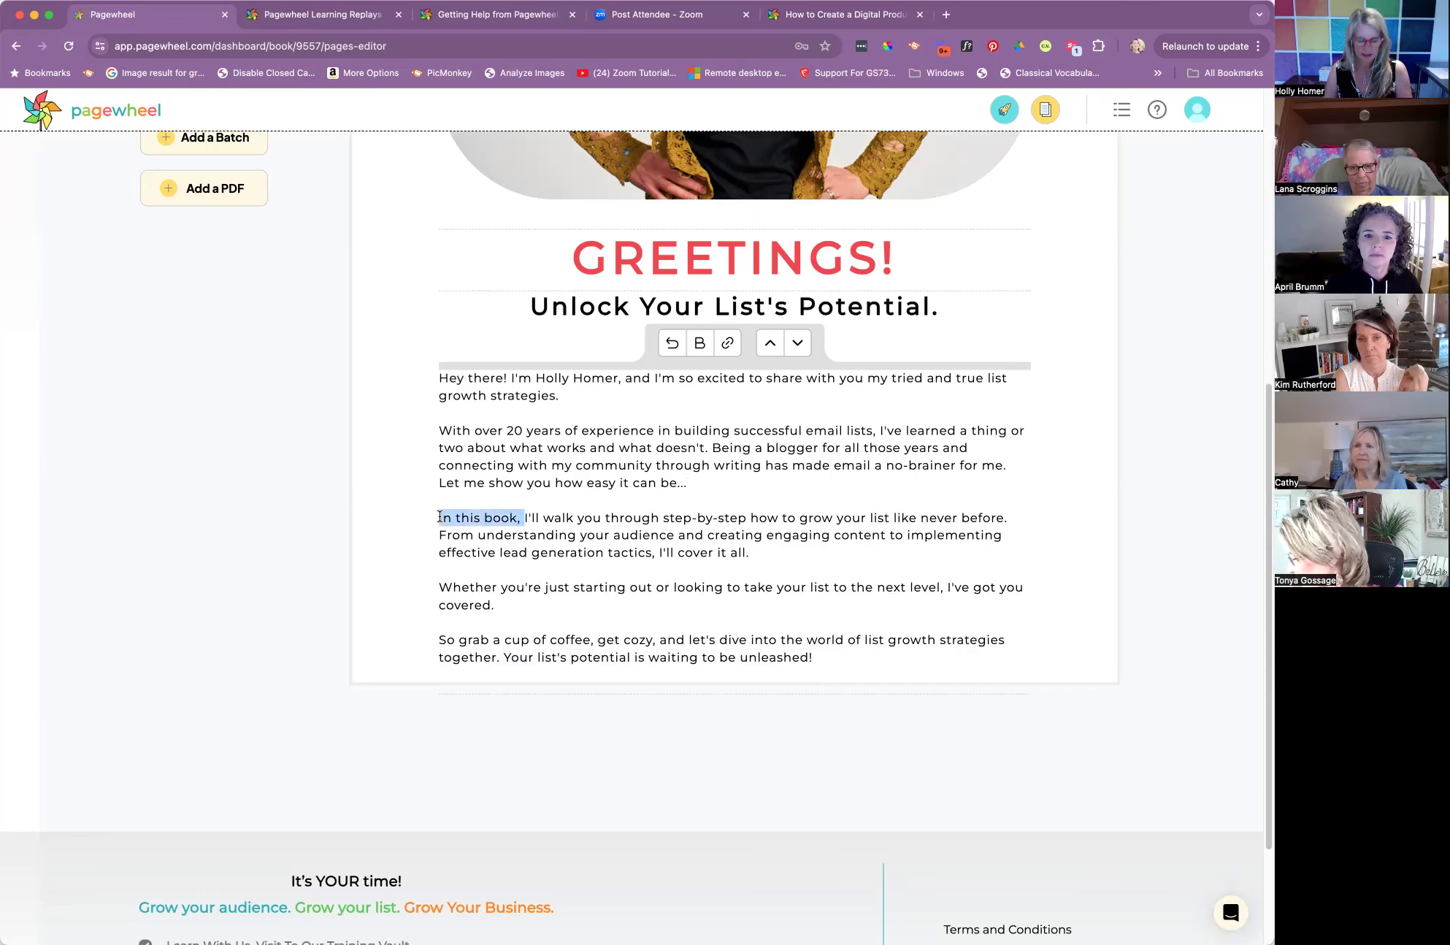
pyautogui.press('BackSpace')
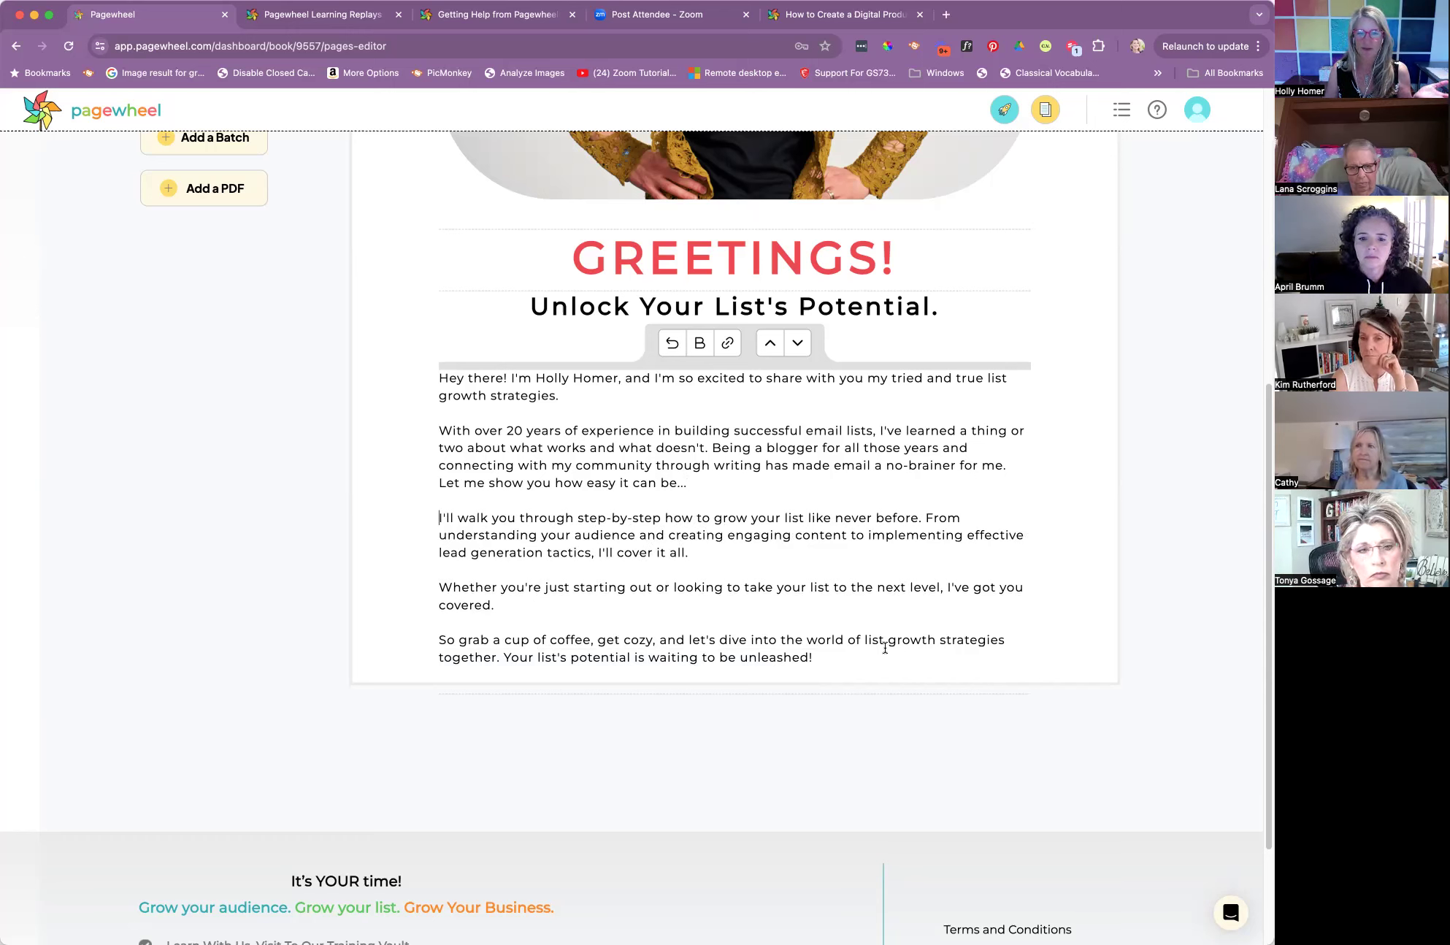
# Review the edited Greetings page, the lead magnet checklist, the Choose the Most Relevant diagram and the Get Bizzy worksheet
pyautogui.scroll(-1, 885, 647)
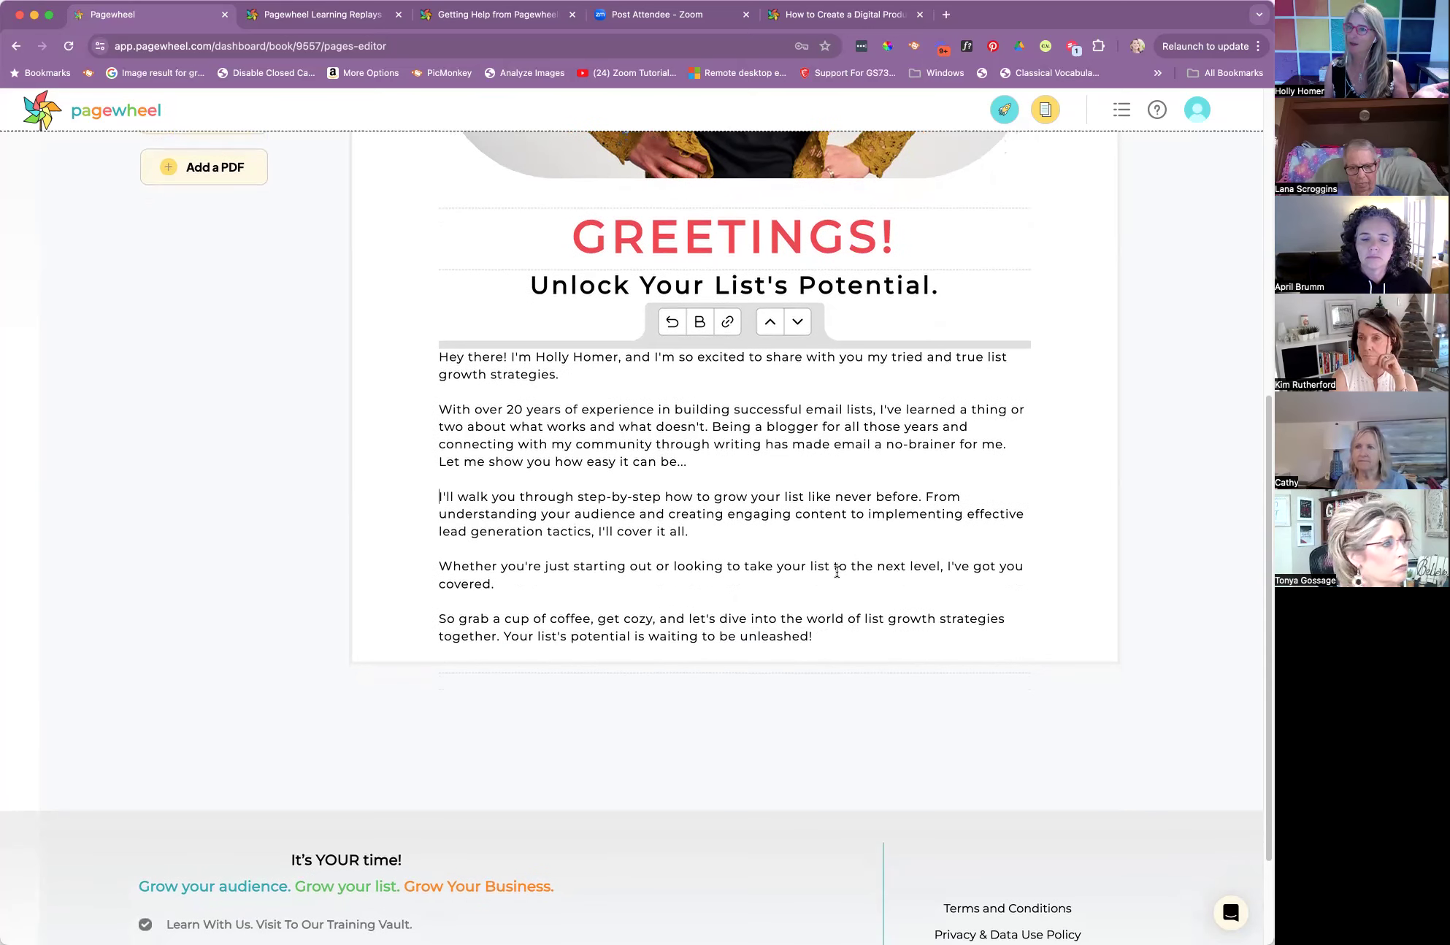
pyautogui.scroll(5, 837, 570)
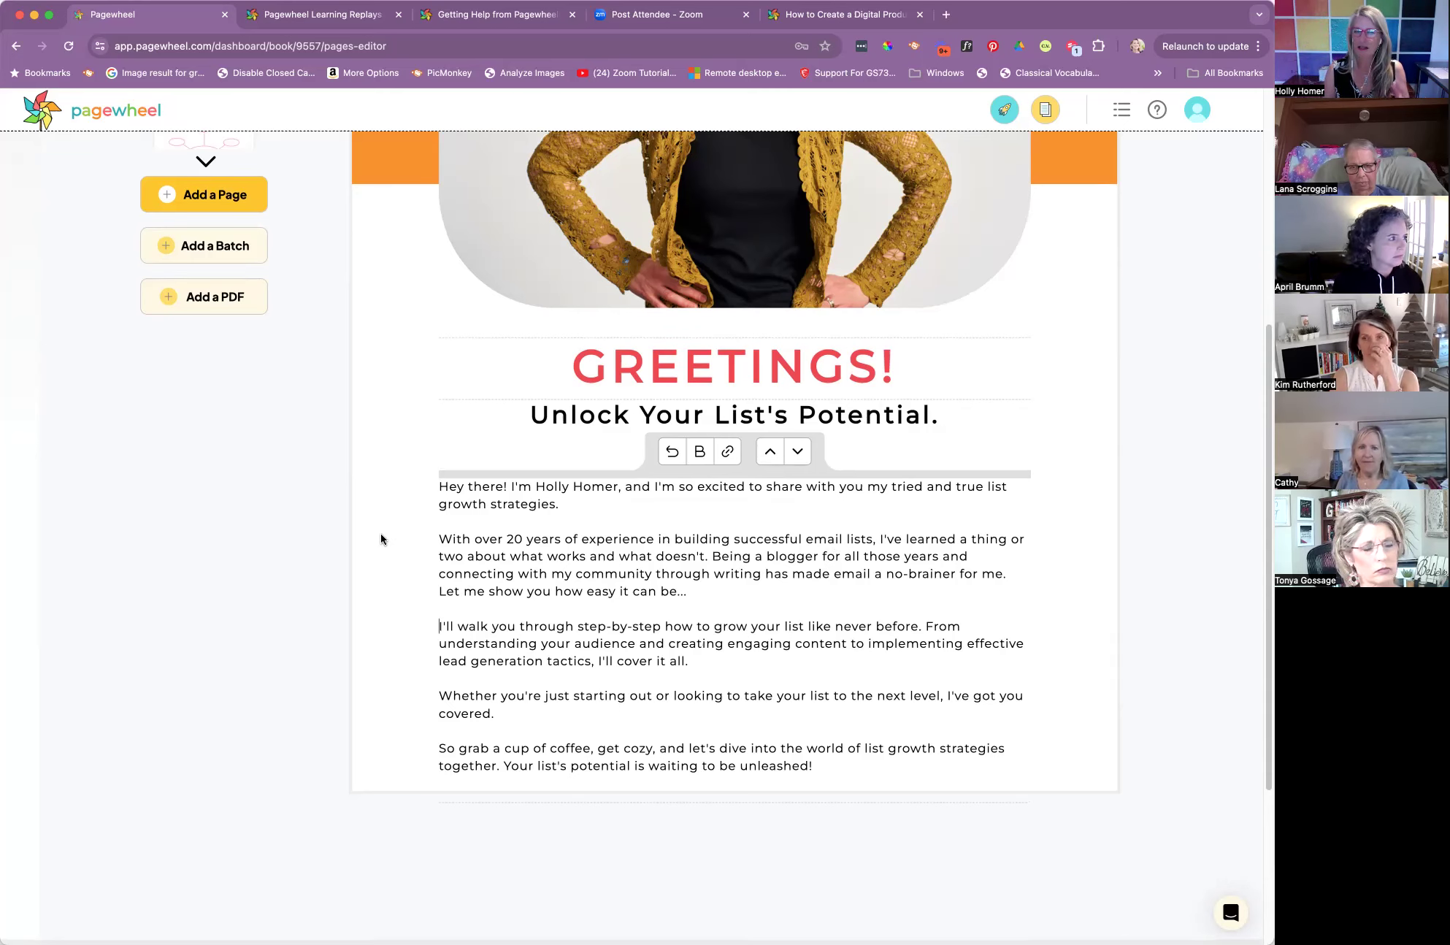
pyautogui.scroll(3, 380, 539)
pyautogui.scroll(5, 380, 539)
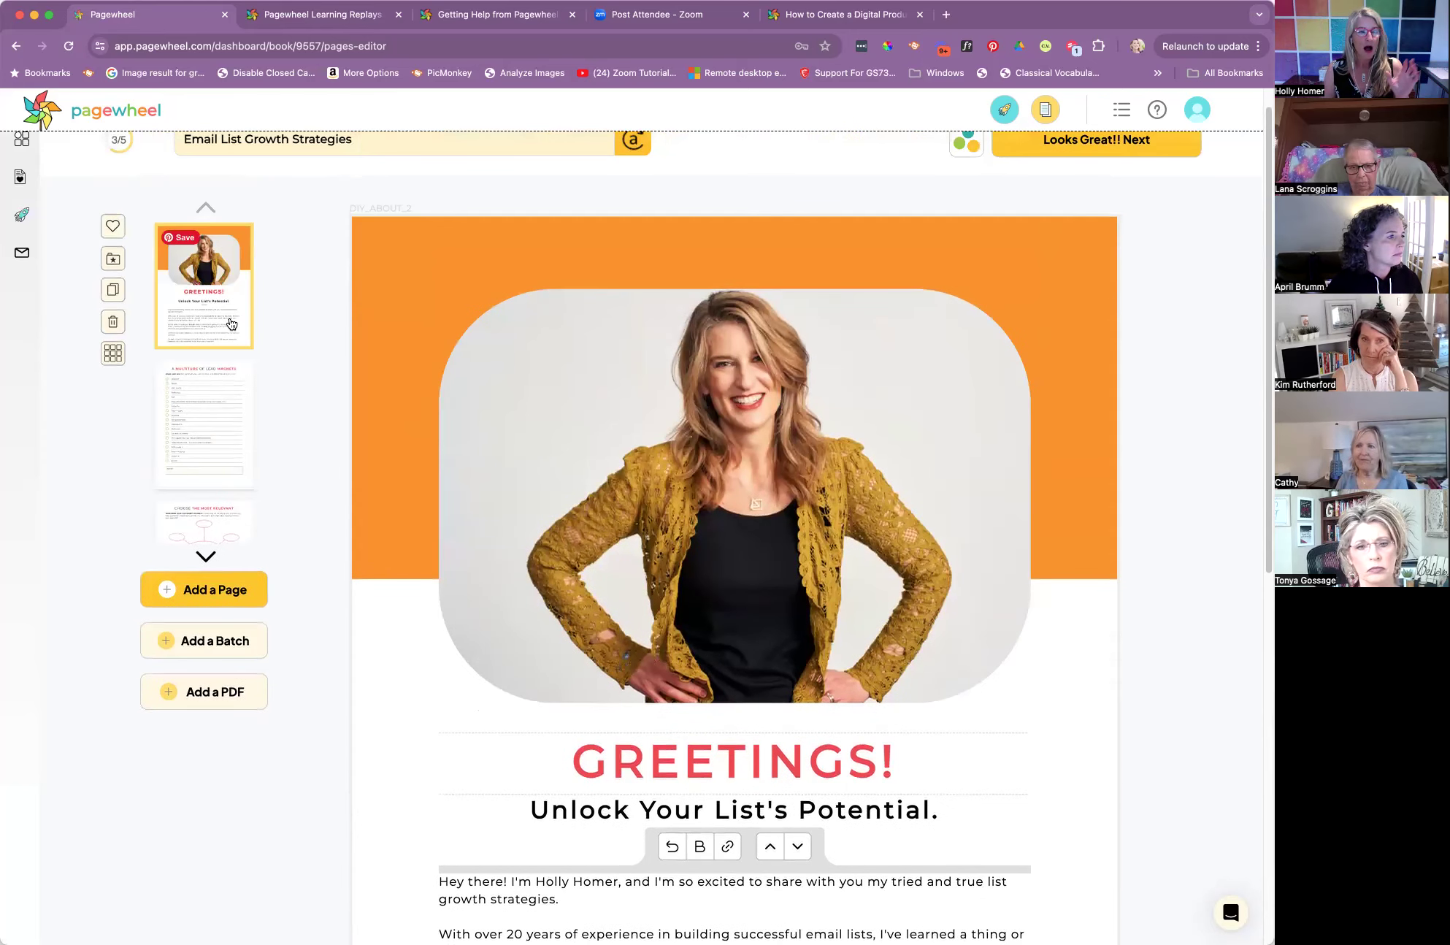
pyautogui.click(231, 403)
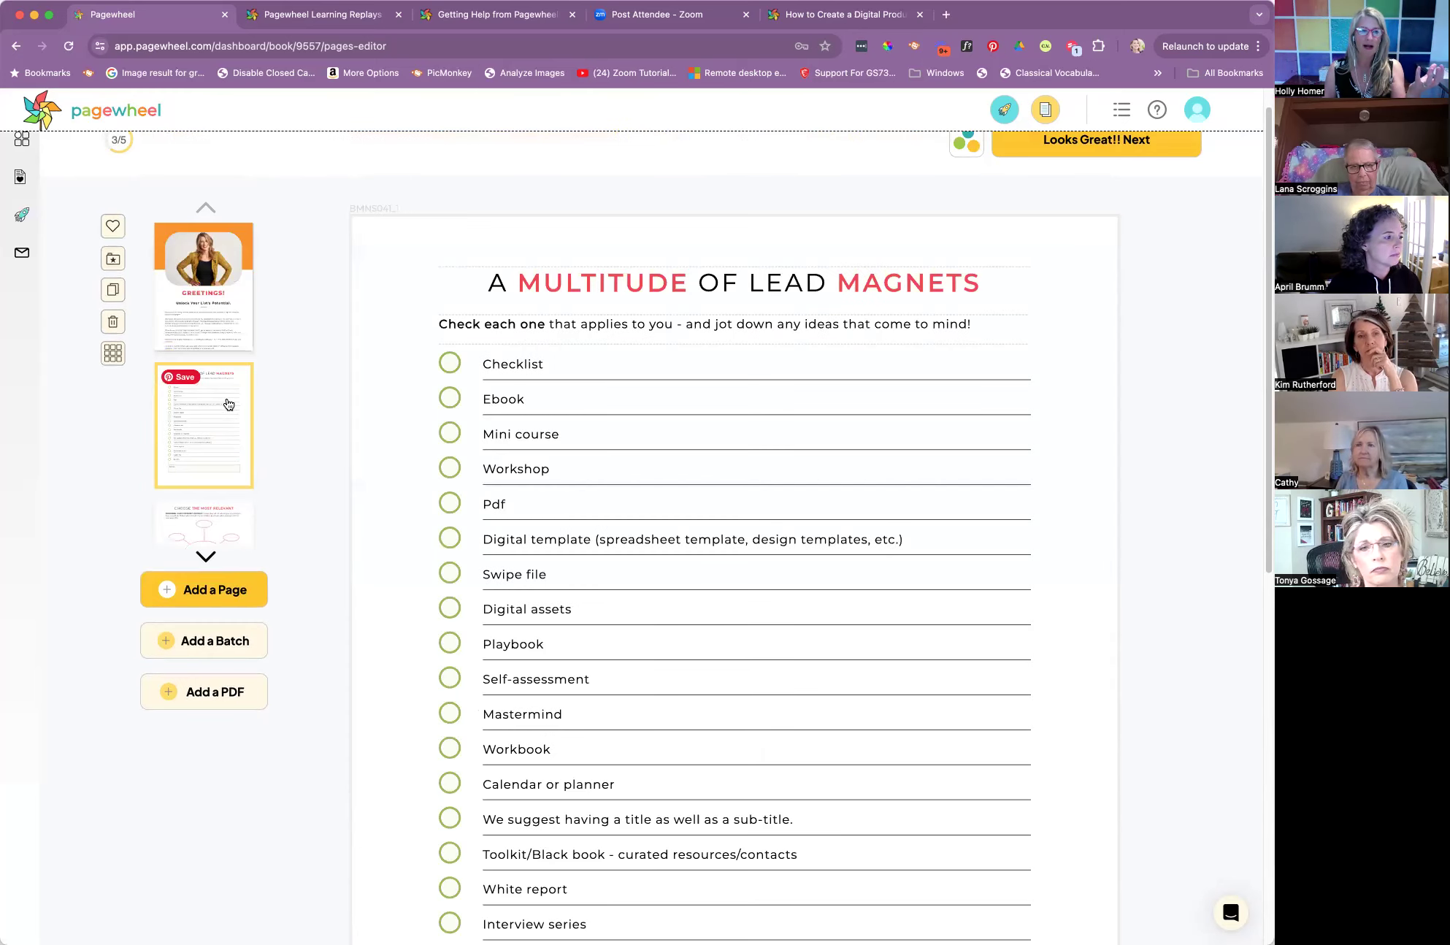
pyautogui.scroll(-2, 223, 398)
pyautogui.click(219, 389)
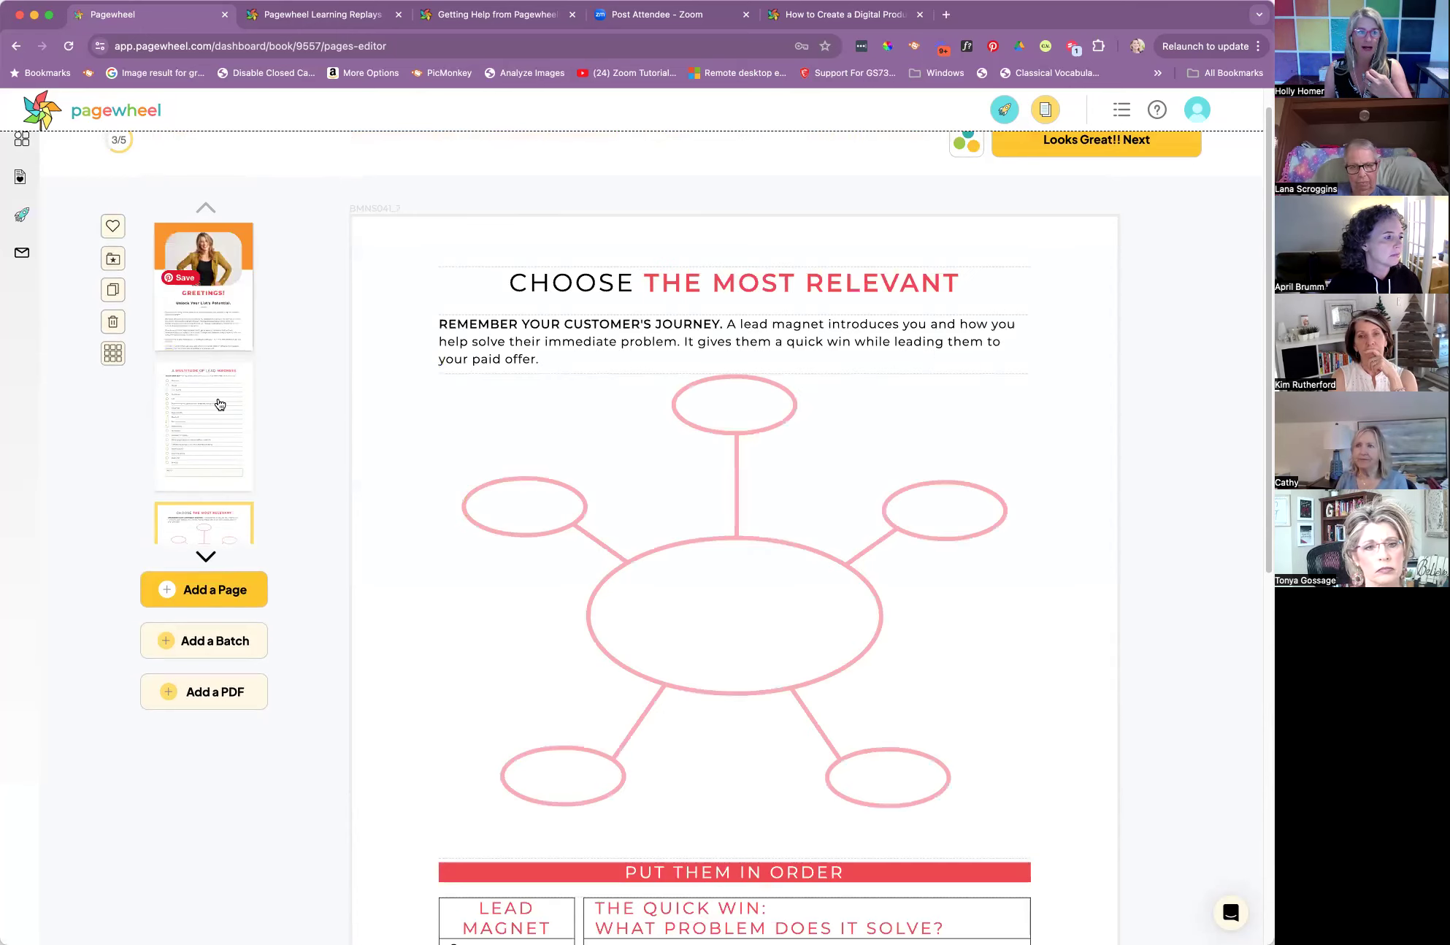
pyautogui.scroll(-3, 219, 404)
pyautogui.click(208, 481)
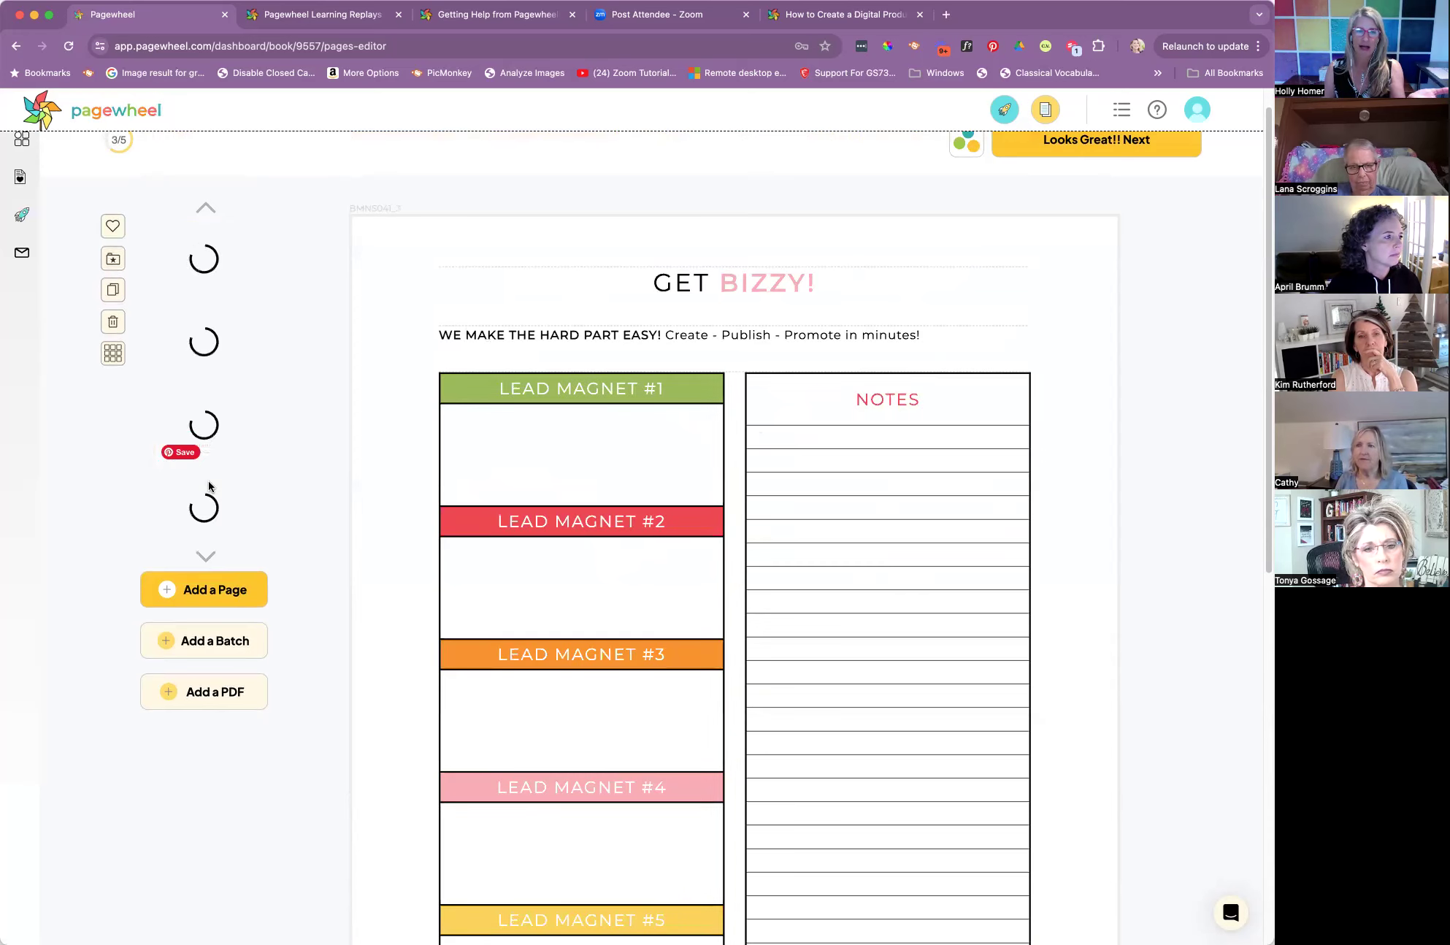
pyautogui.scroll(-1, 562, 459)
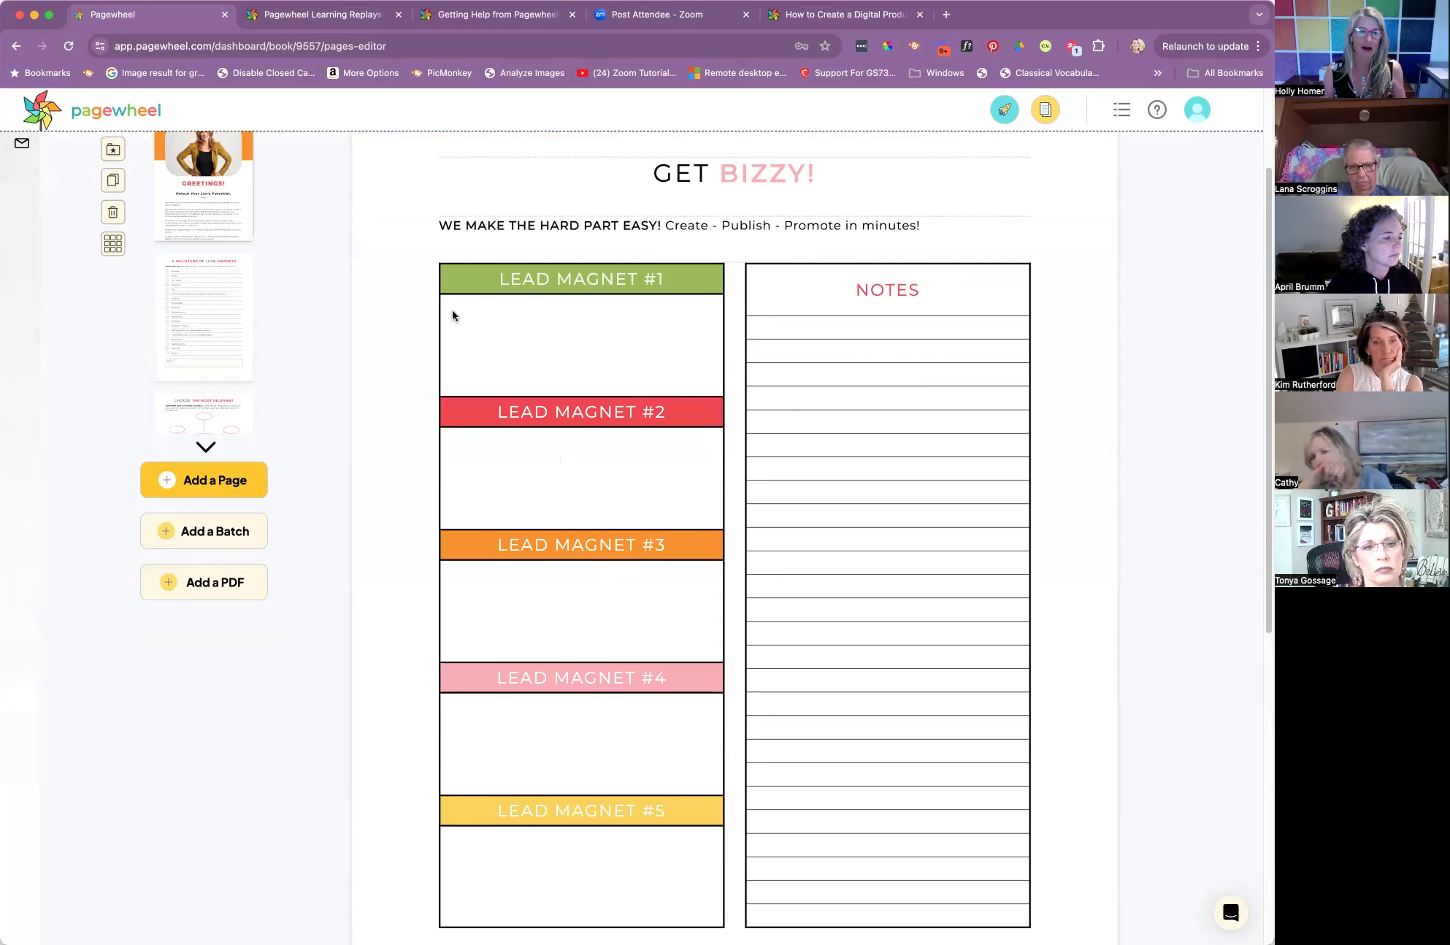
pyautogui.scroll(-3, 221, 412)
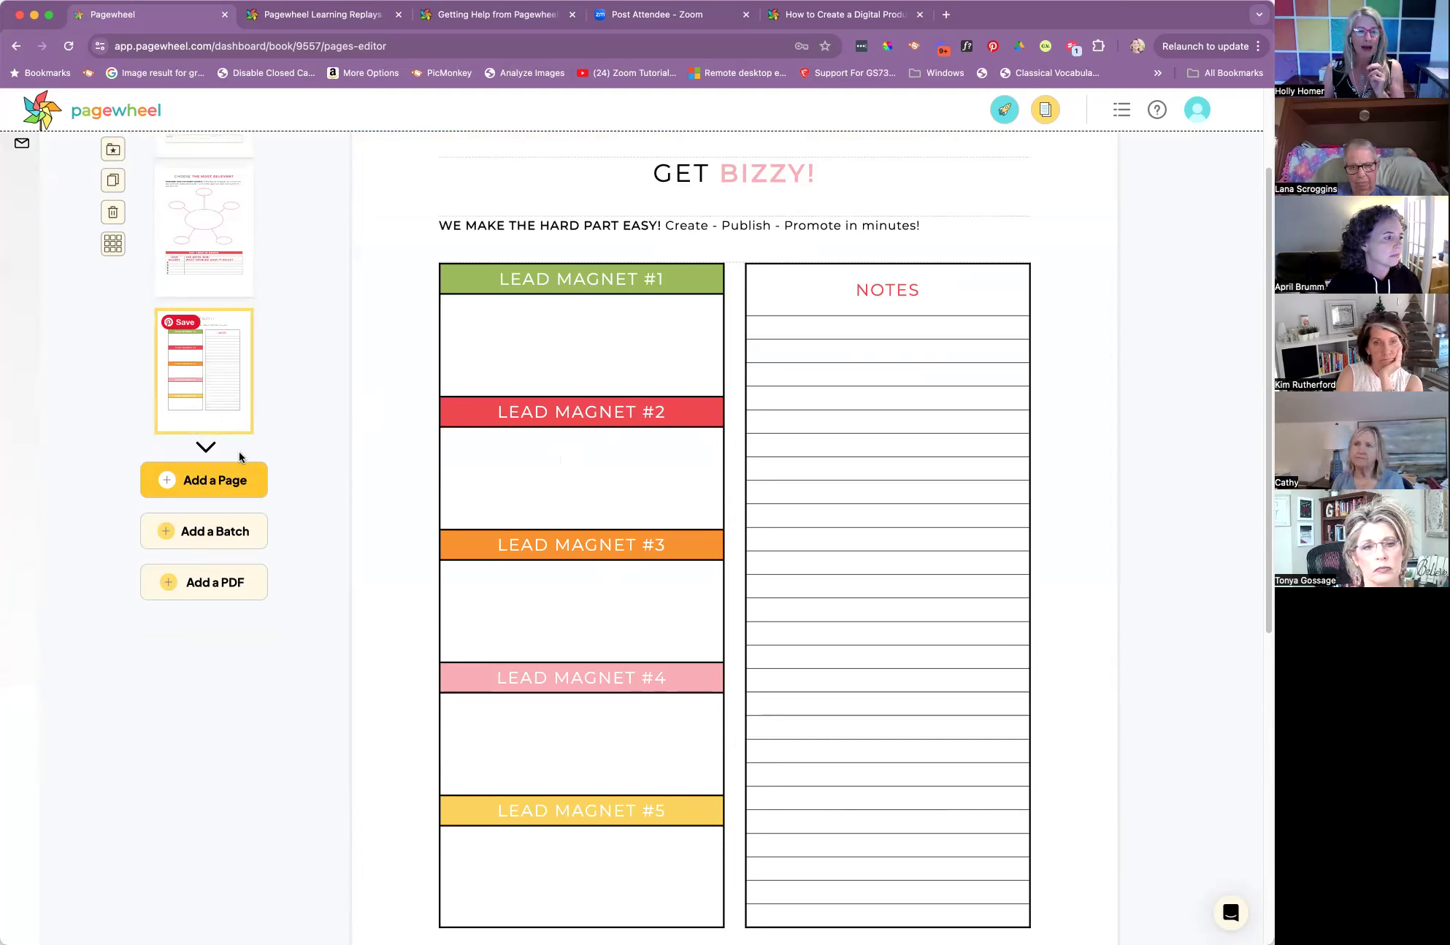
# Add a new page of the Info & Learning type using the 3 Things funnel layout
pyautogui.click(209, 483)
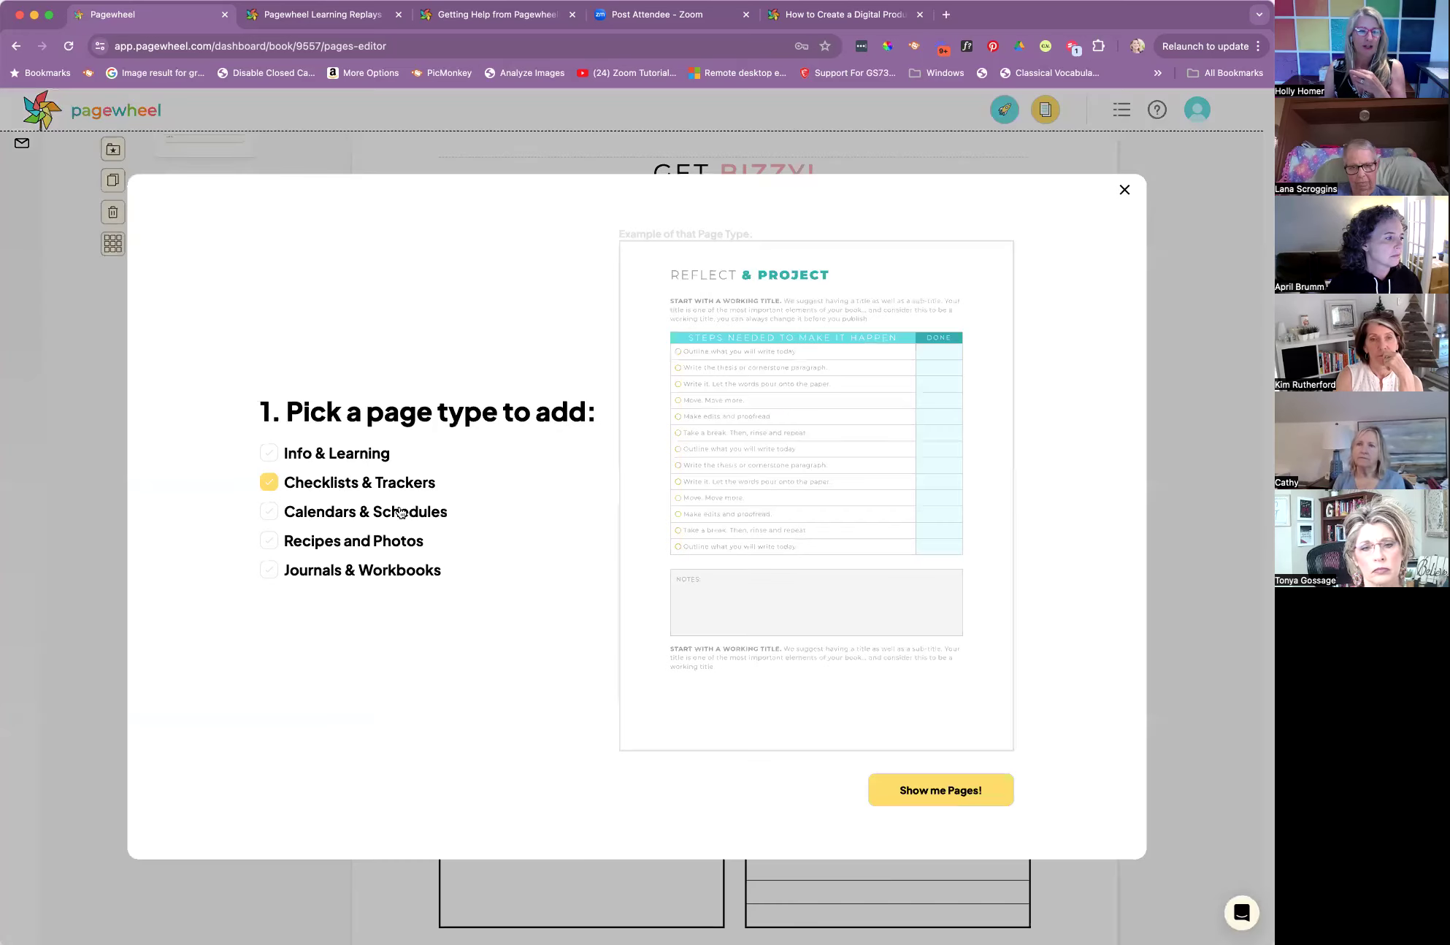
pyautogui.click(268, 454)
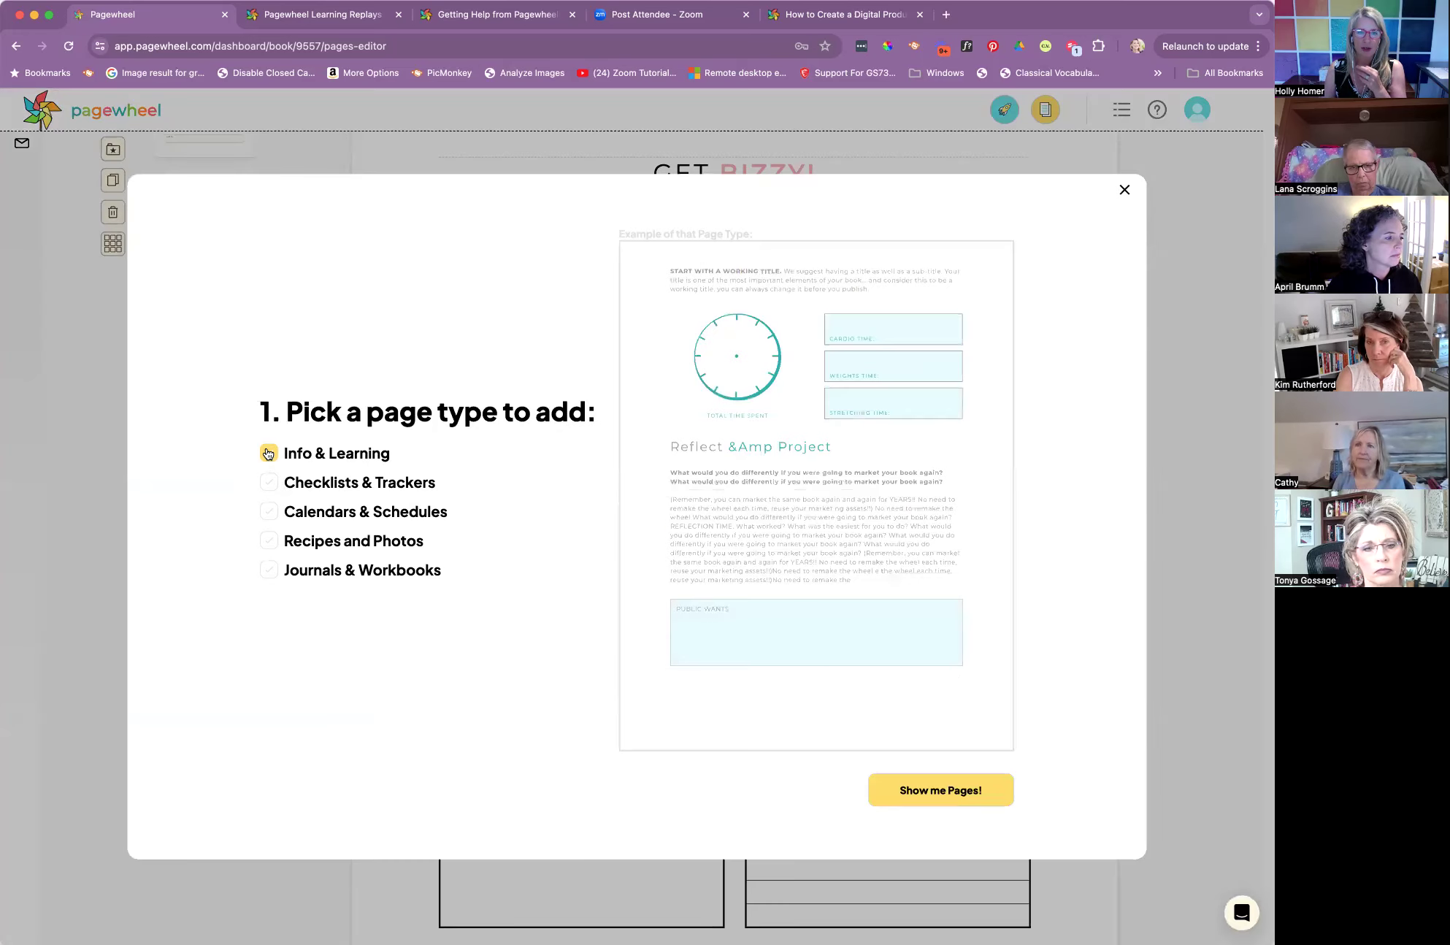
pyautogui.click(959, 788)
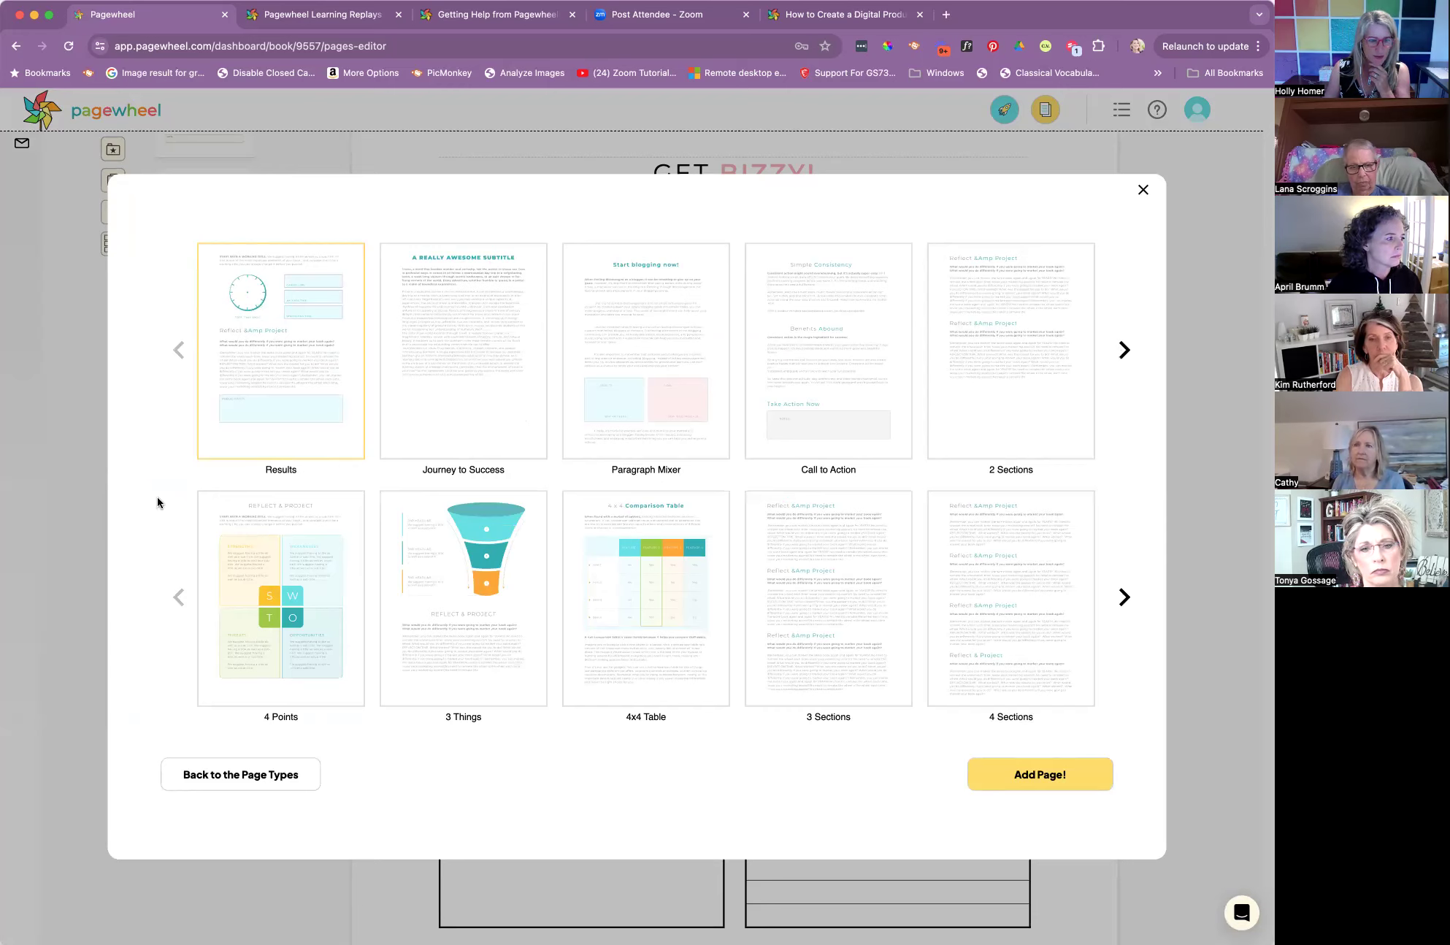
pyautogui.click(478, 617)
pyautogui.click(1033, 785)
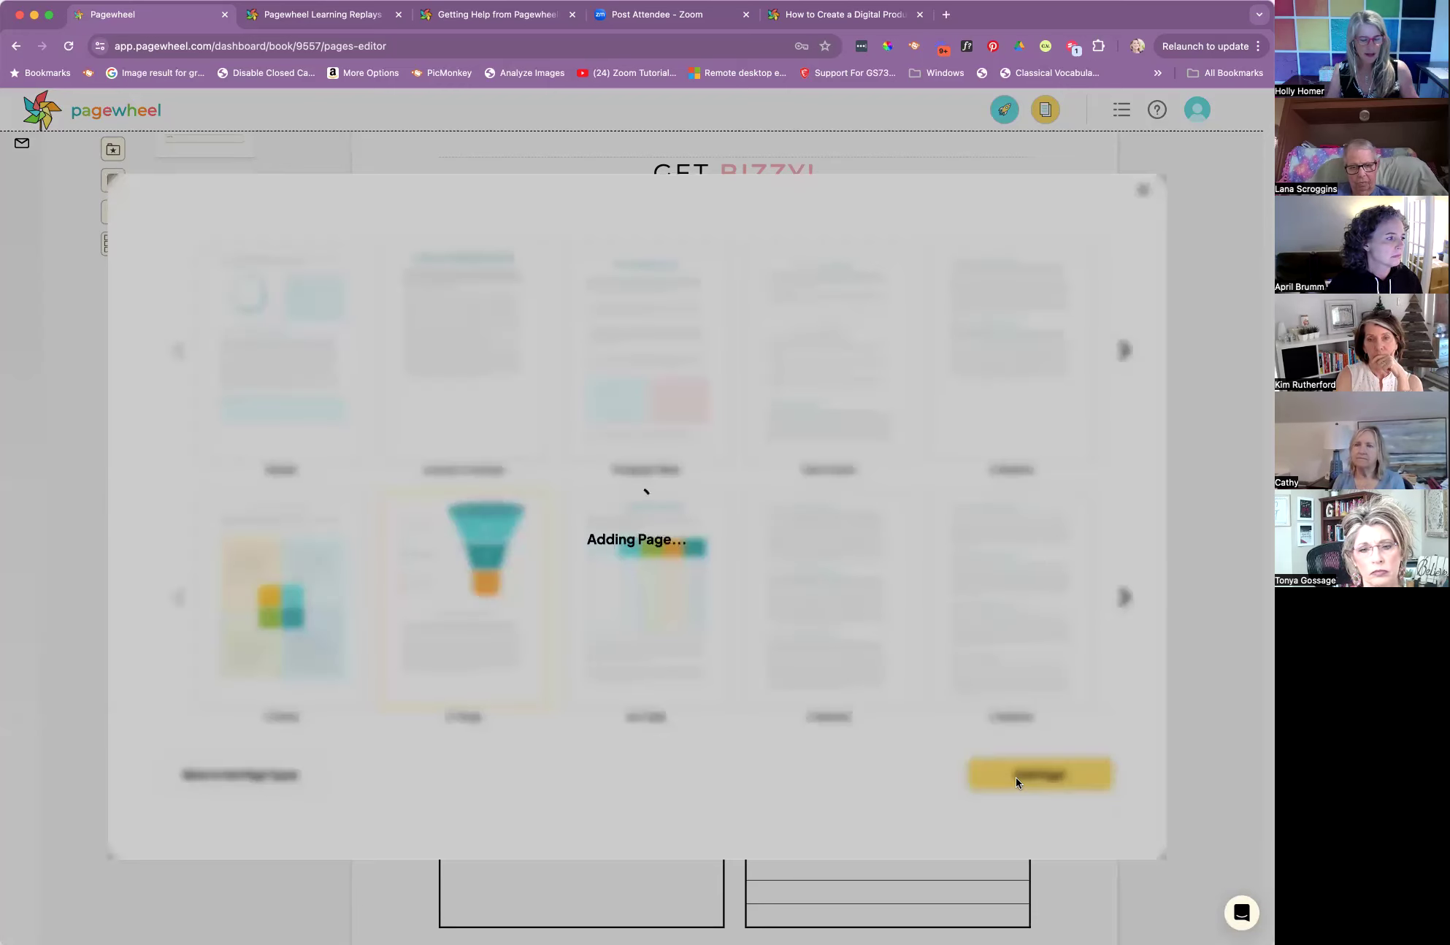
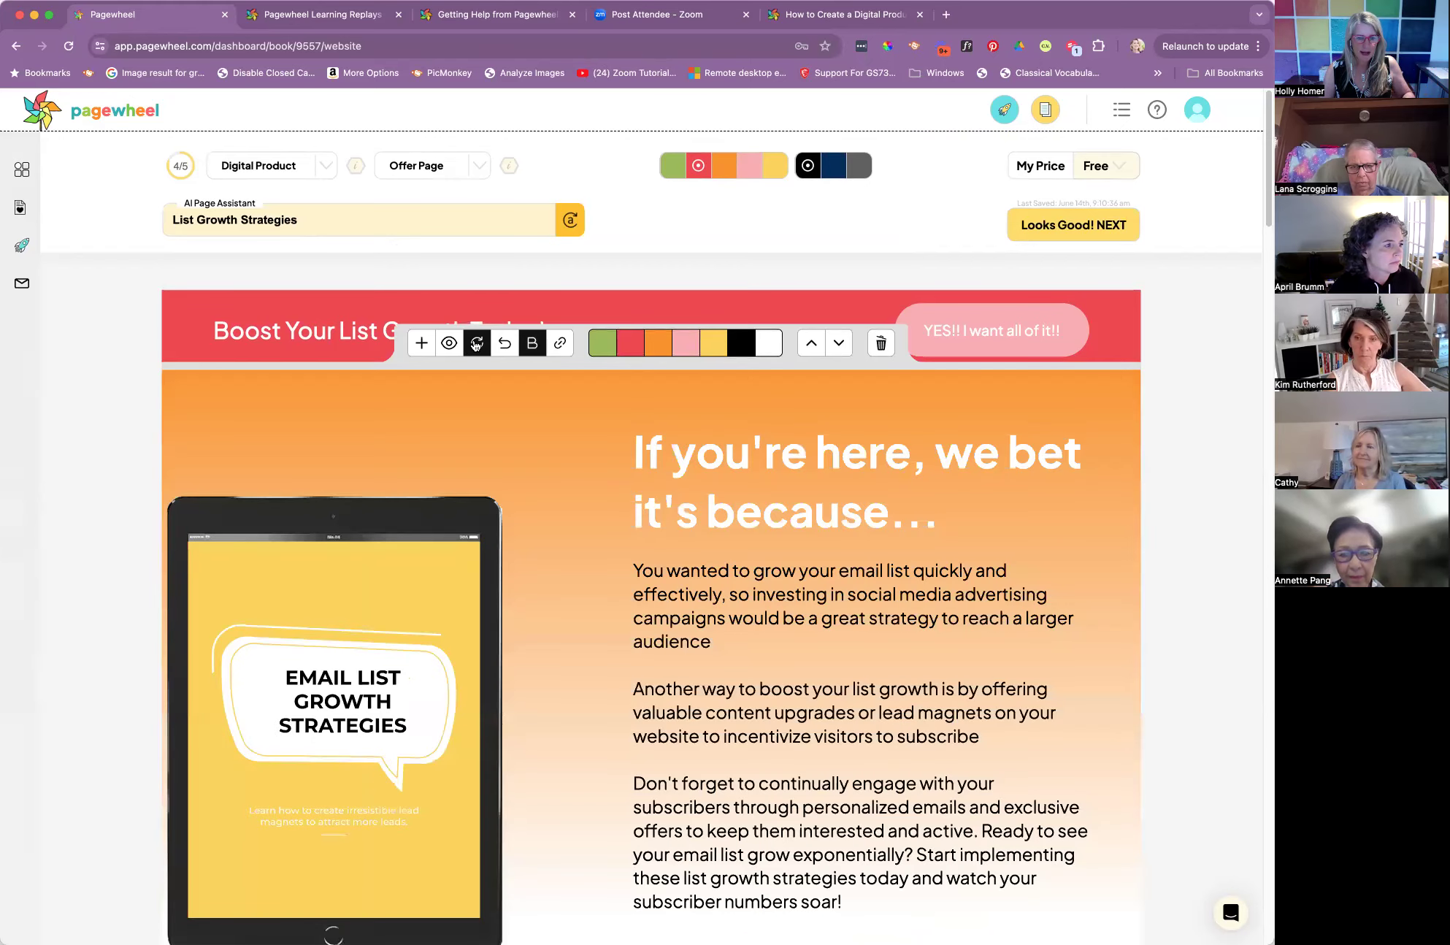
# Extend the first paragraph of the offer page's "Hello!!" section with "I used to be scared of emailing my people."
pyautogui.scroll(-3, 918, 686)
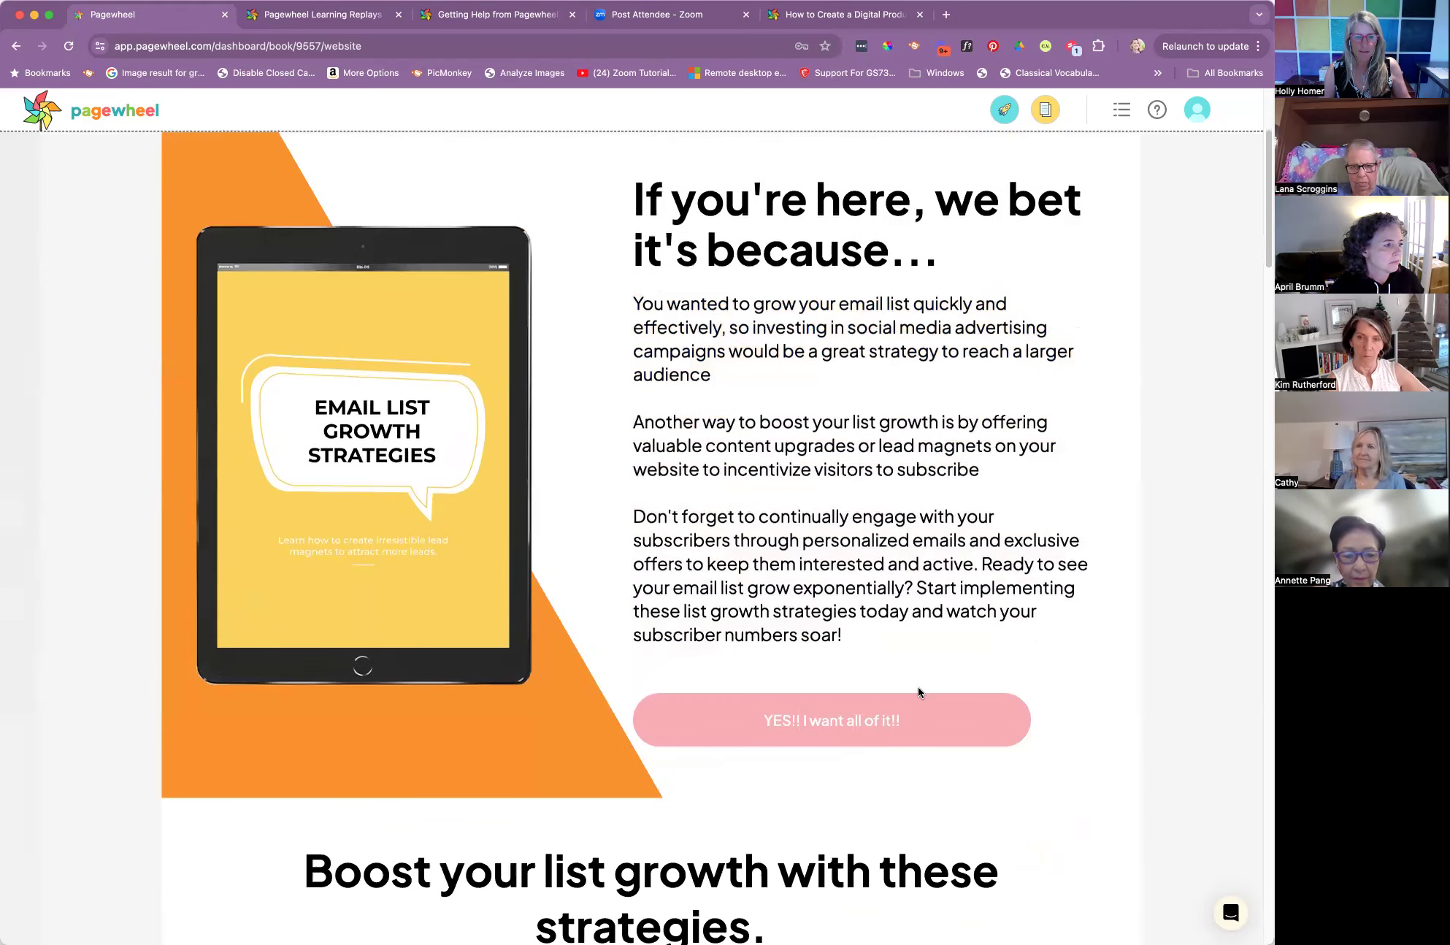
pyautogui.scroll(3, 918, 688)
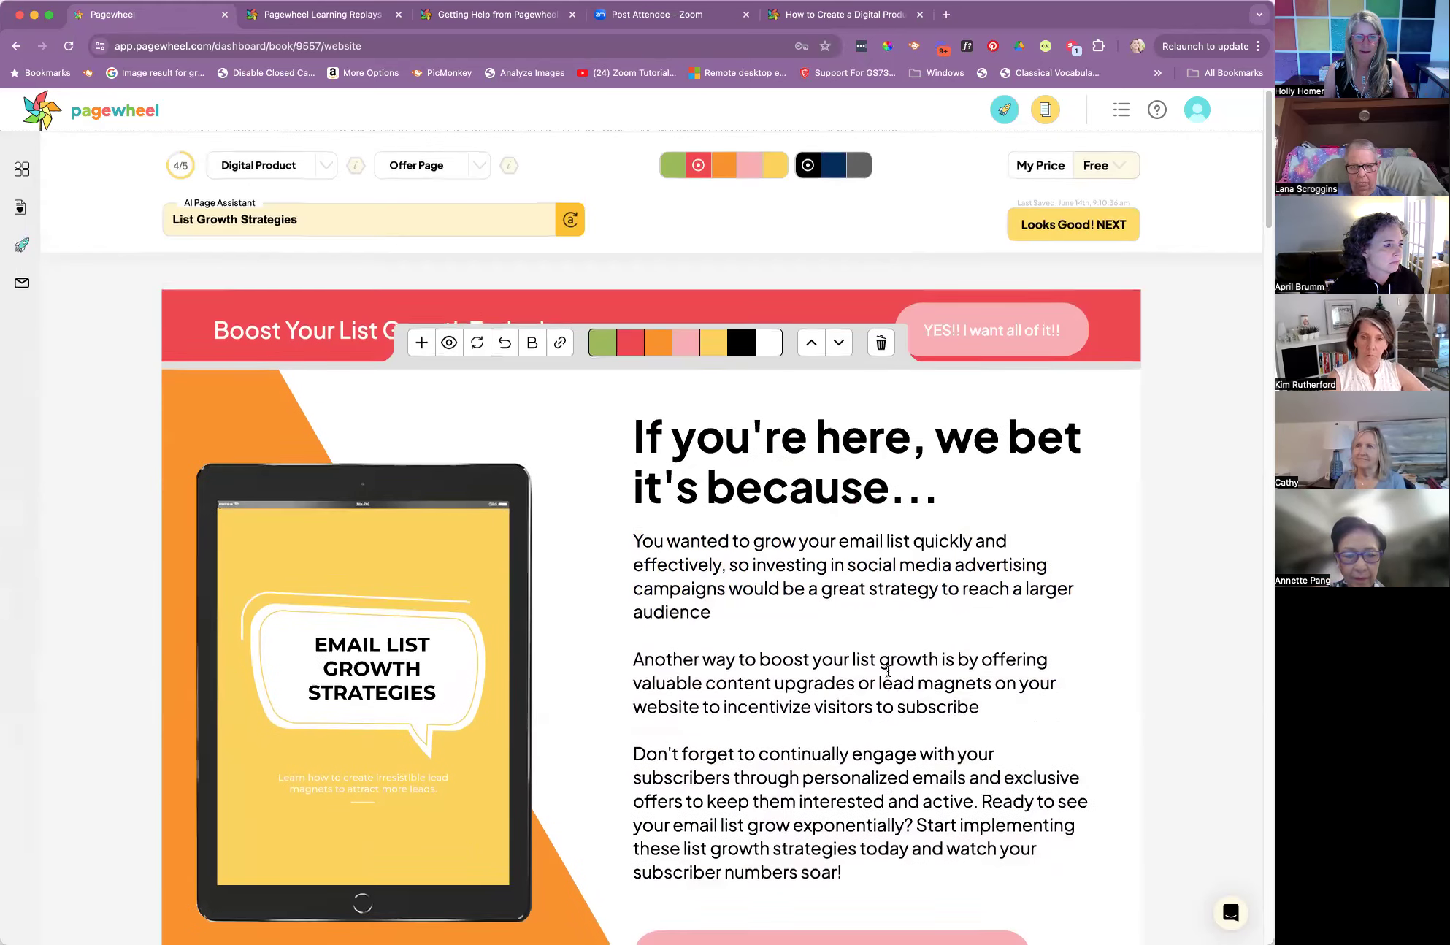
pyautogui.scroll(-5, 887, 673)
pyautogui.scroll(-20, 887, 672)
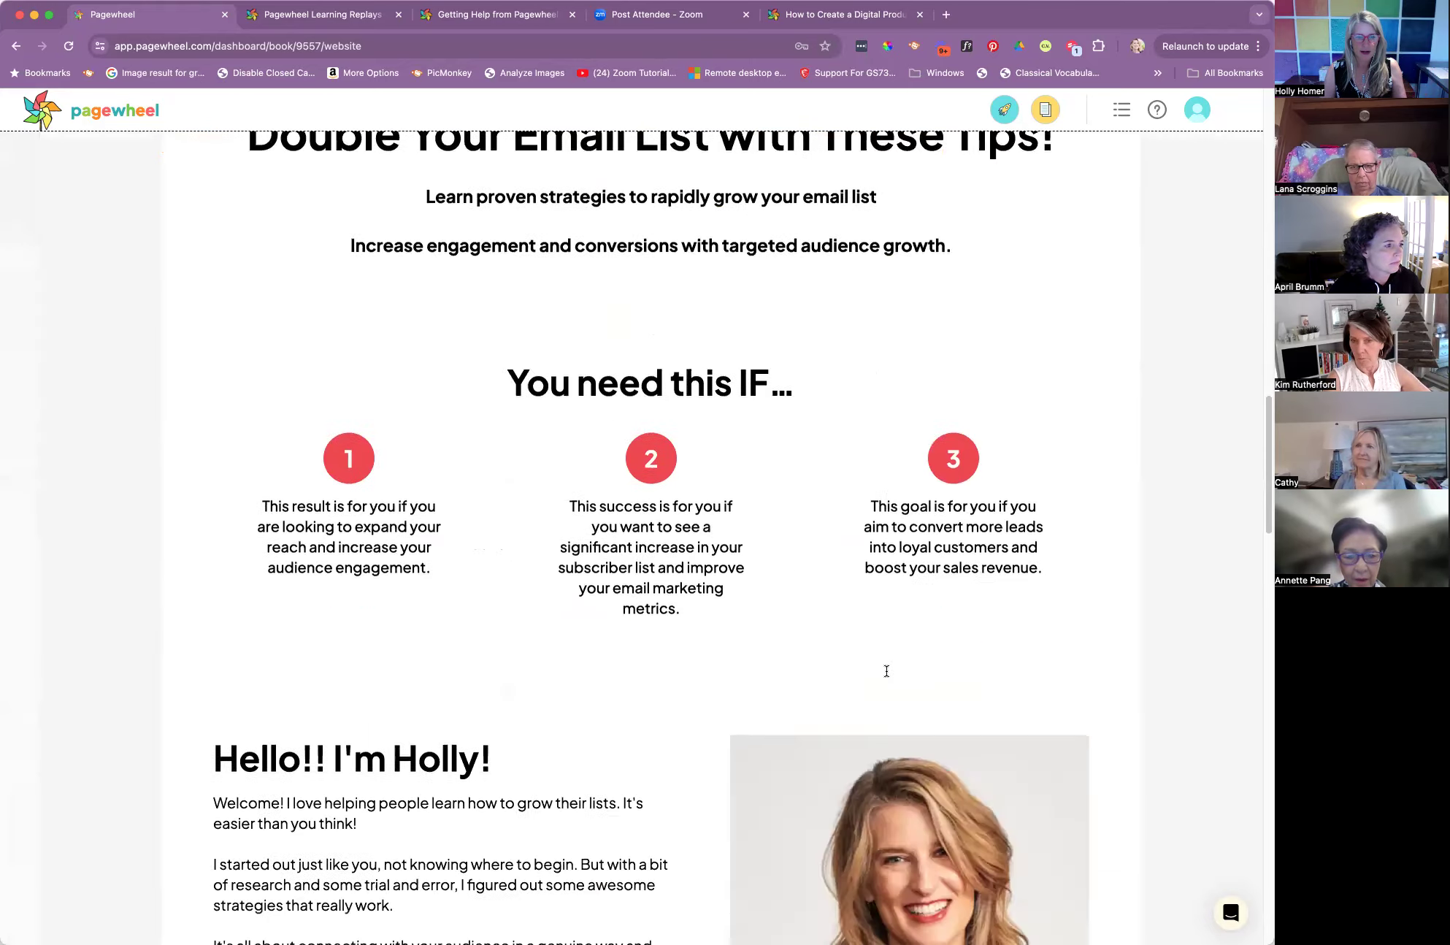
pyautogui.scroll(-3, 887, 673)
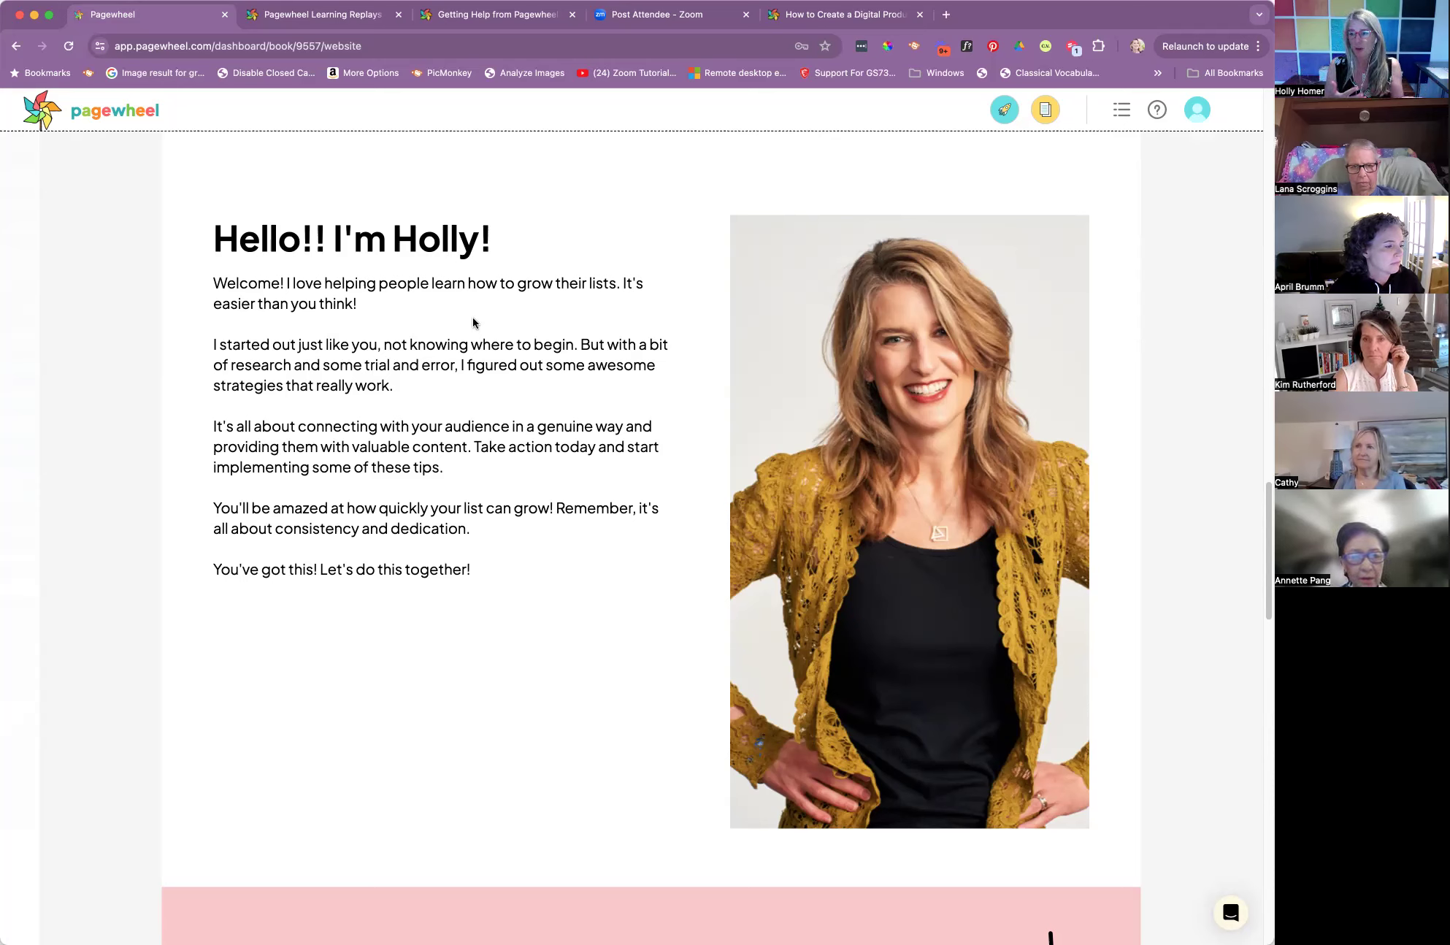
pyautogui.click(371, 303)
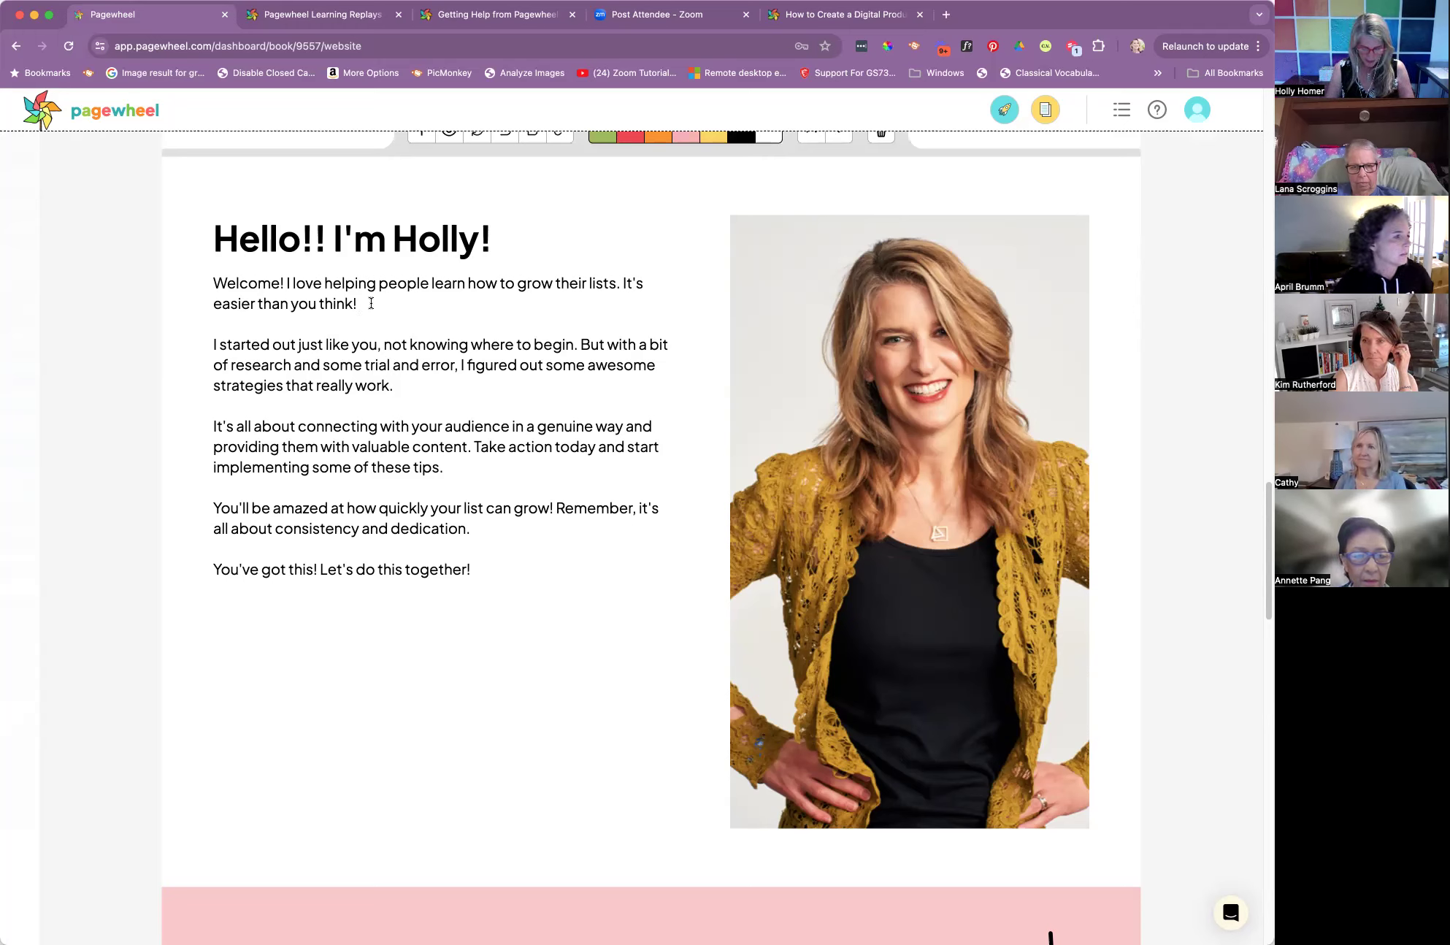
pyautogui.write('I used to be scared of emailing my people. I')
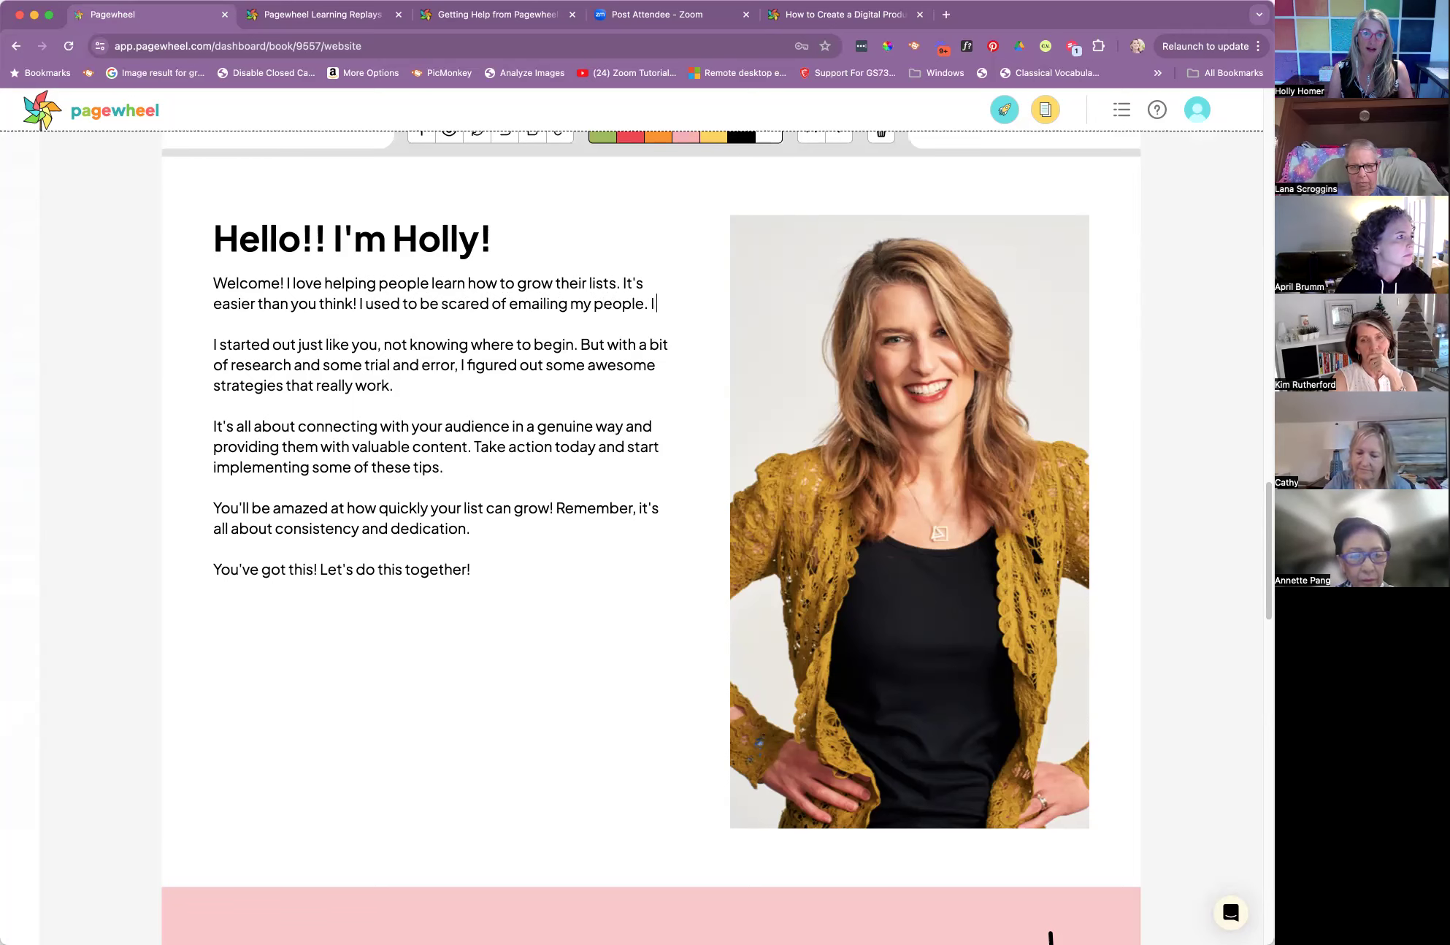
pyautogui.write(' know that might sound crazy')
# Continue the paragraph with "I know that might sound crazy...or it might sound familiar."
pyautogui.press('BackSpace')
pyautogui.write('...or it might sound familiar.  It')
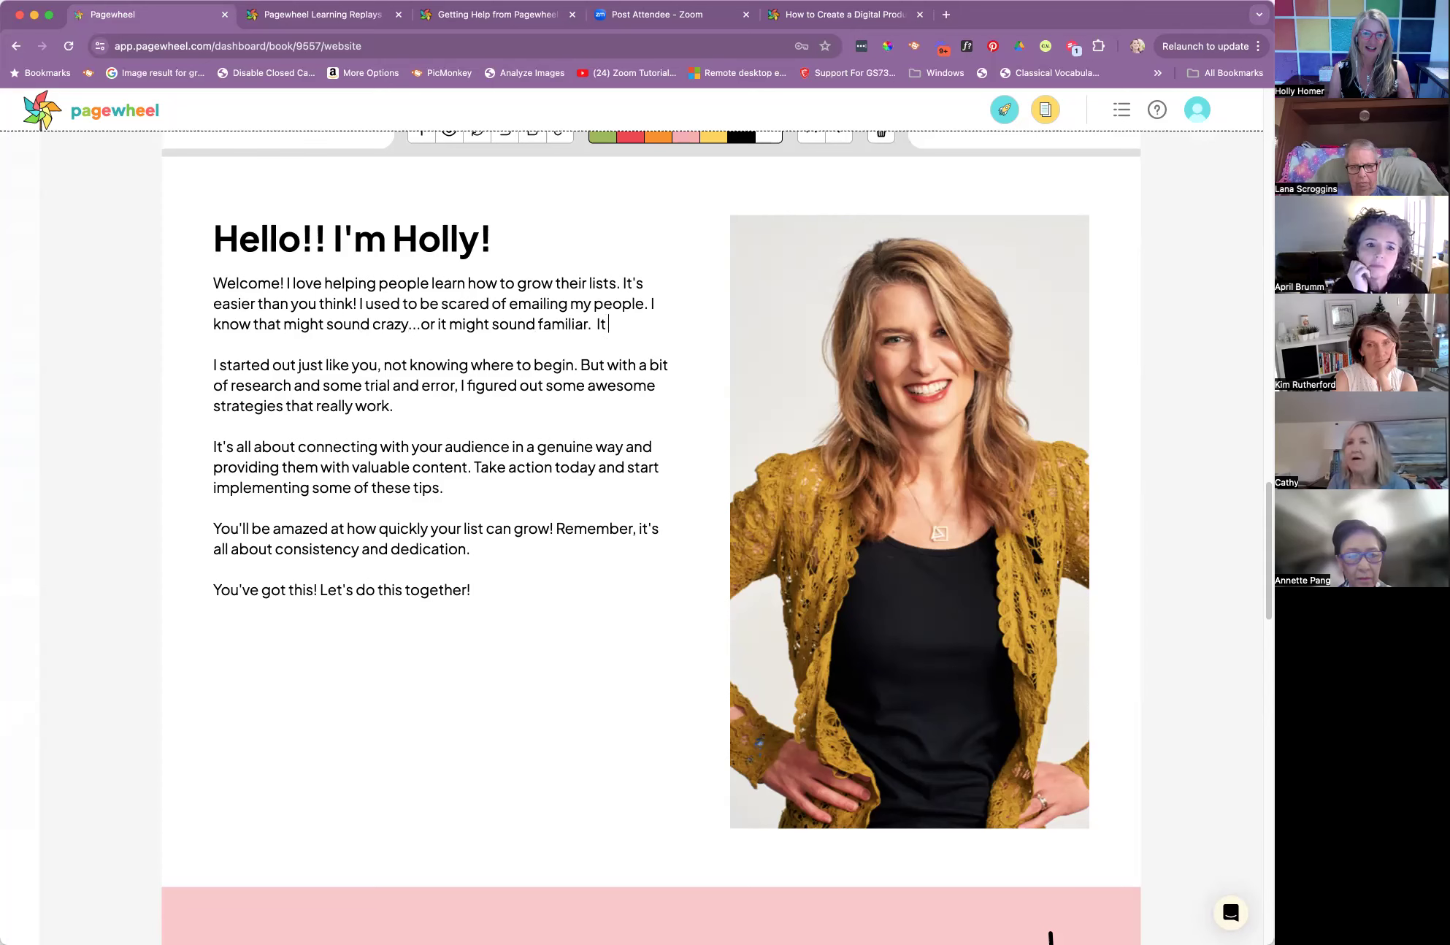
pyautogui.write(' is more comm')
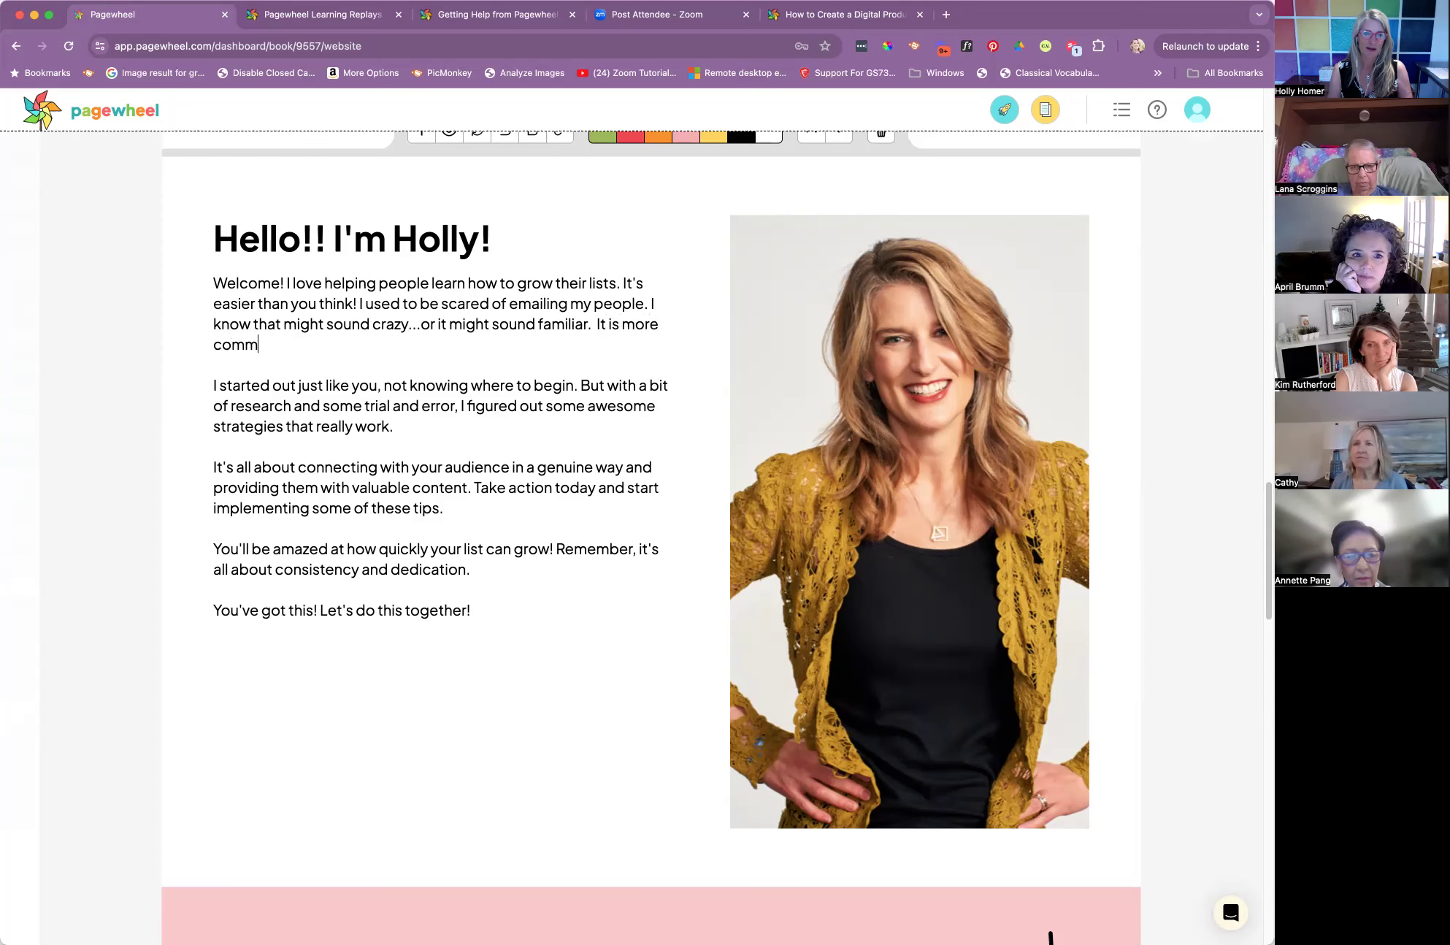
pyautogui.write('on than you might')
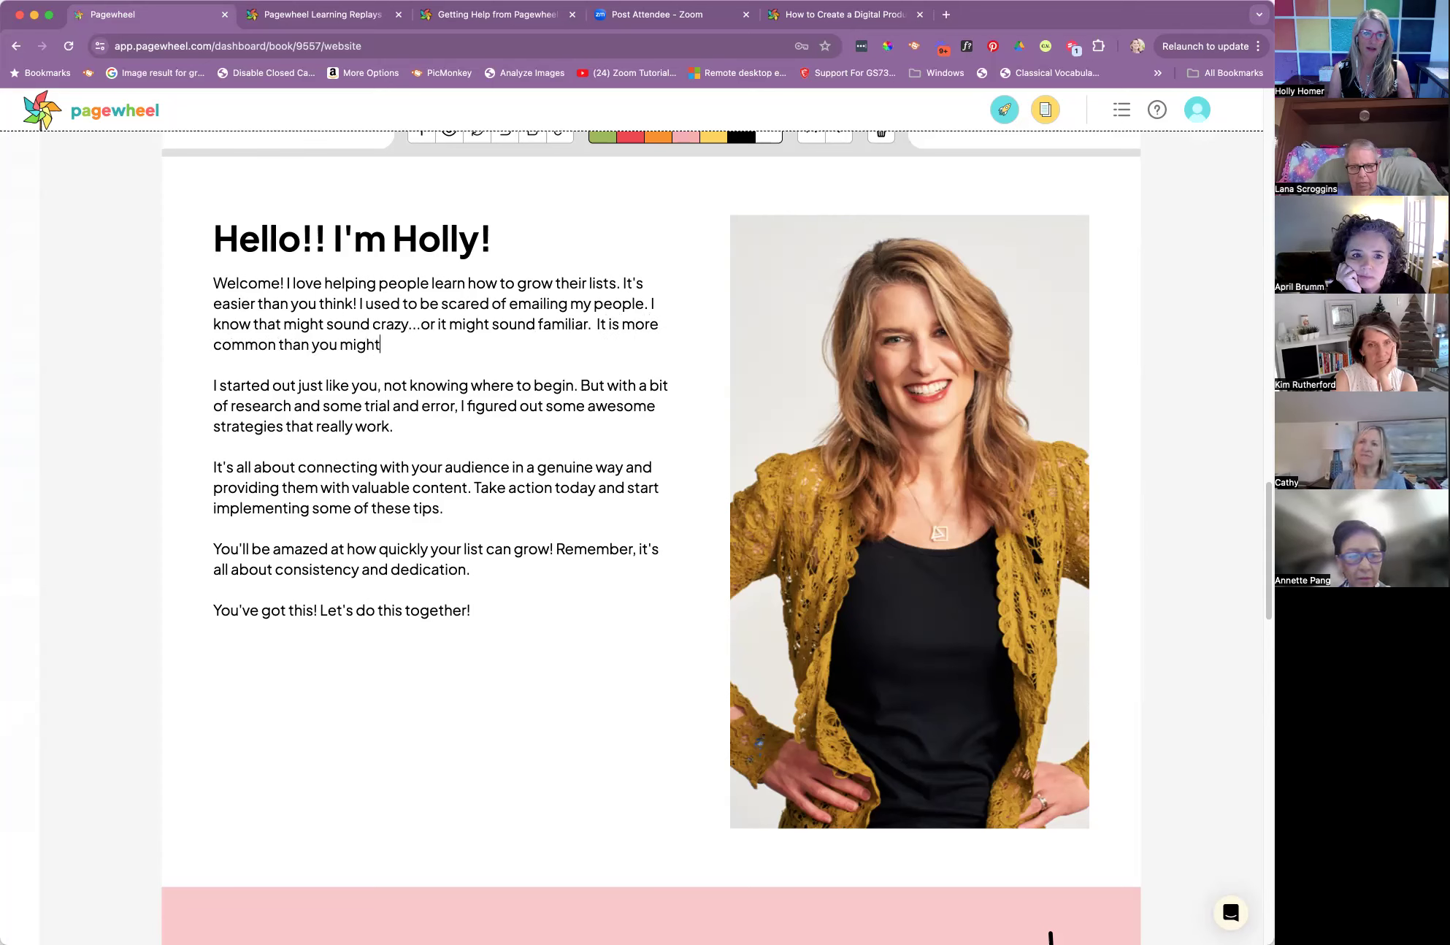
pyautogui.write(' think.  It will be')
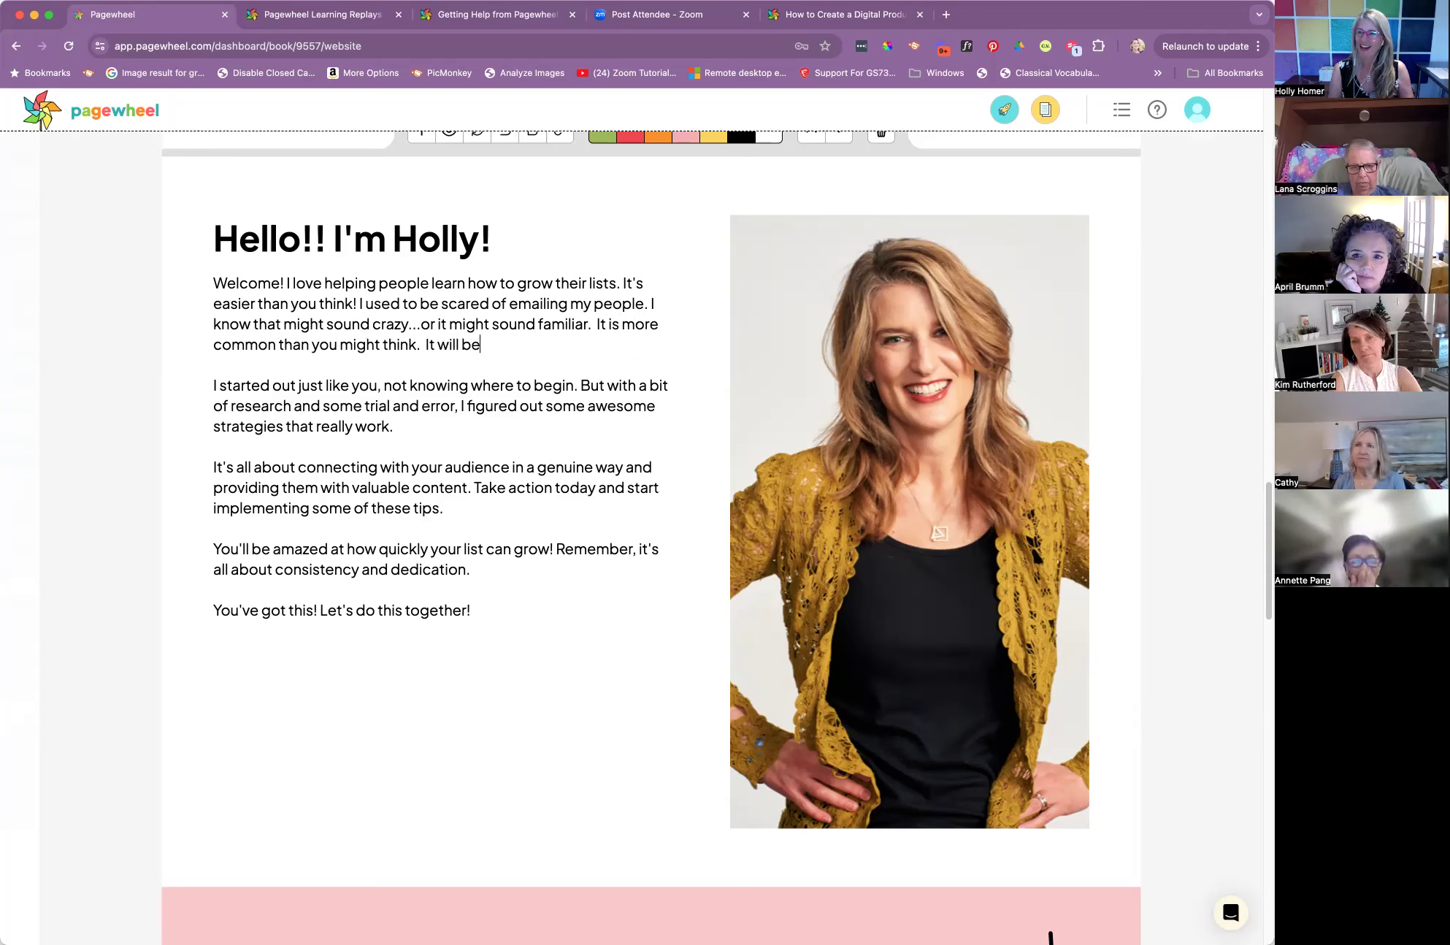
pyautogui.write(' OK!')
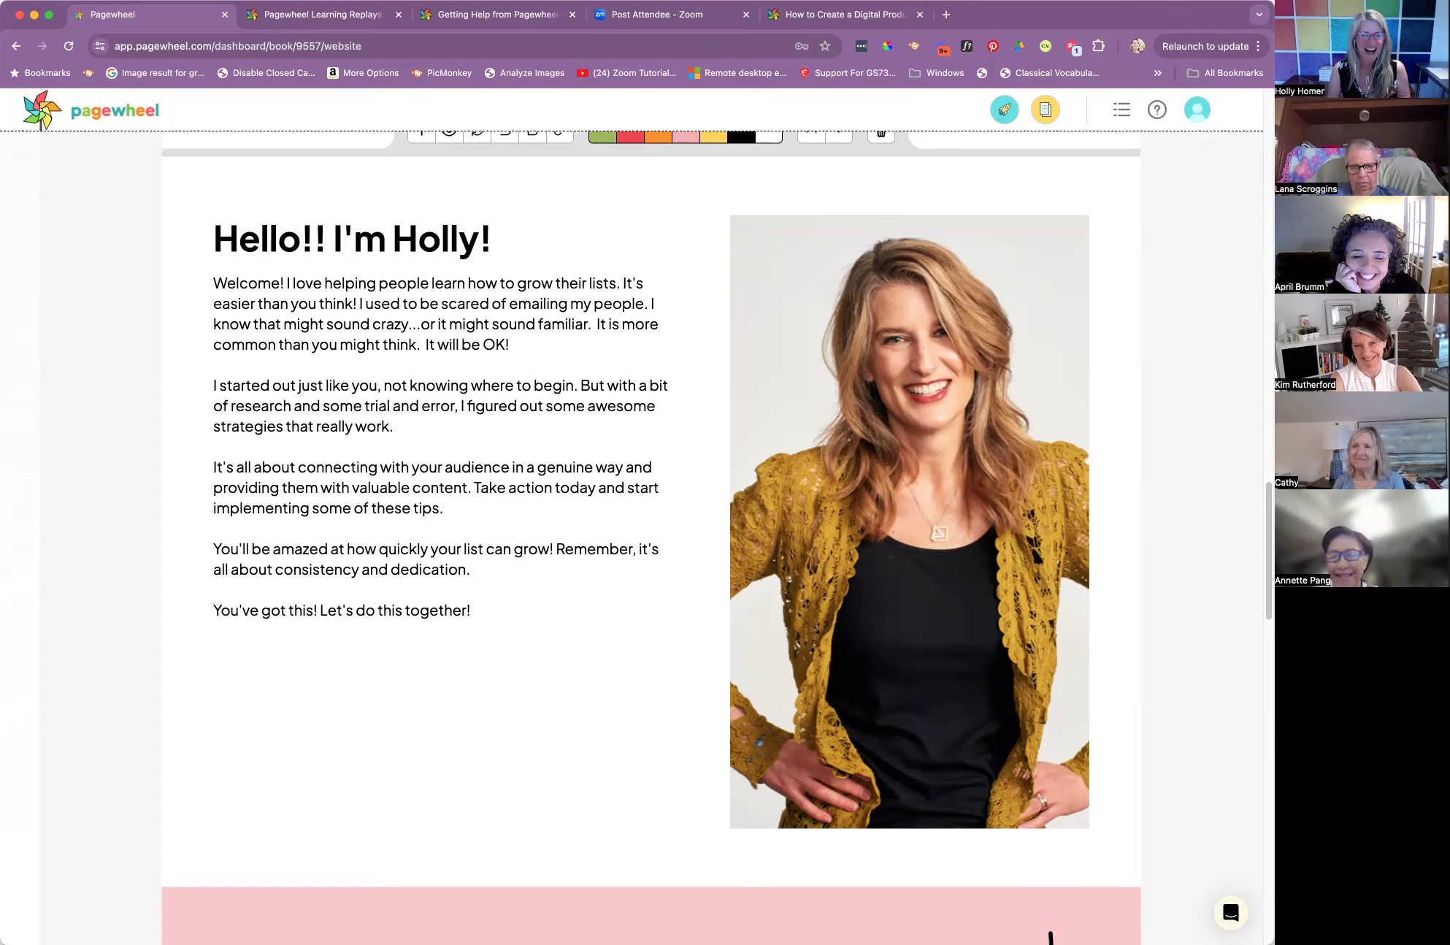
# Add a second paragraph reading "With 20 years of emailing experience, I have gotten over my fear and if I can you can too."
pyautogui.press('Return')
pyautogui.press('Return')
pyautogui.write('With 20 years of emailing experience, I have gotten over my feat')
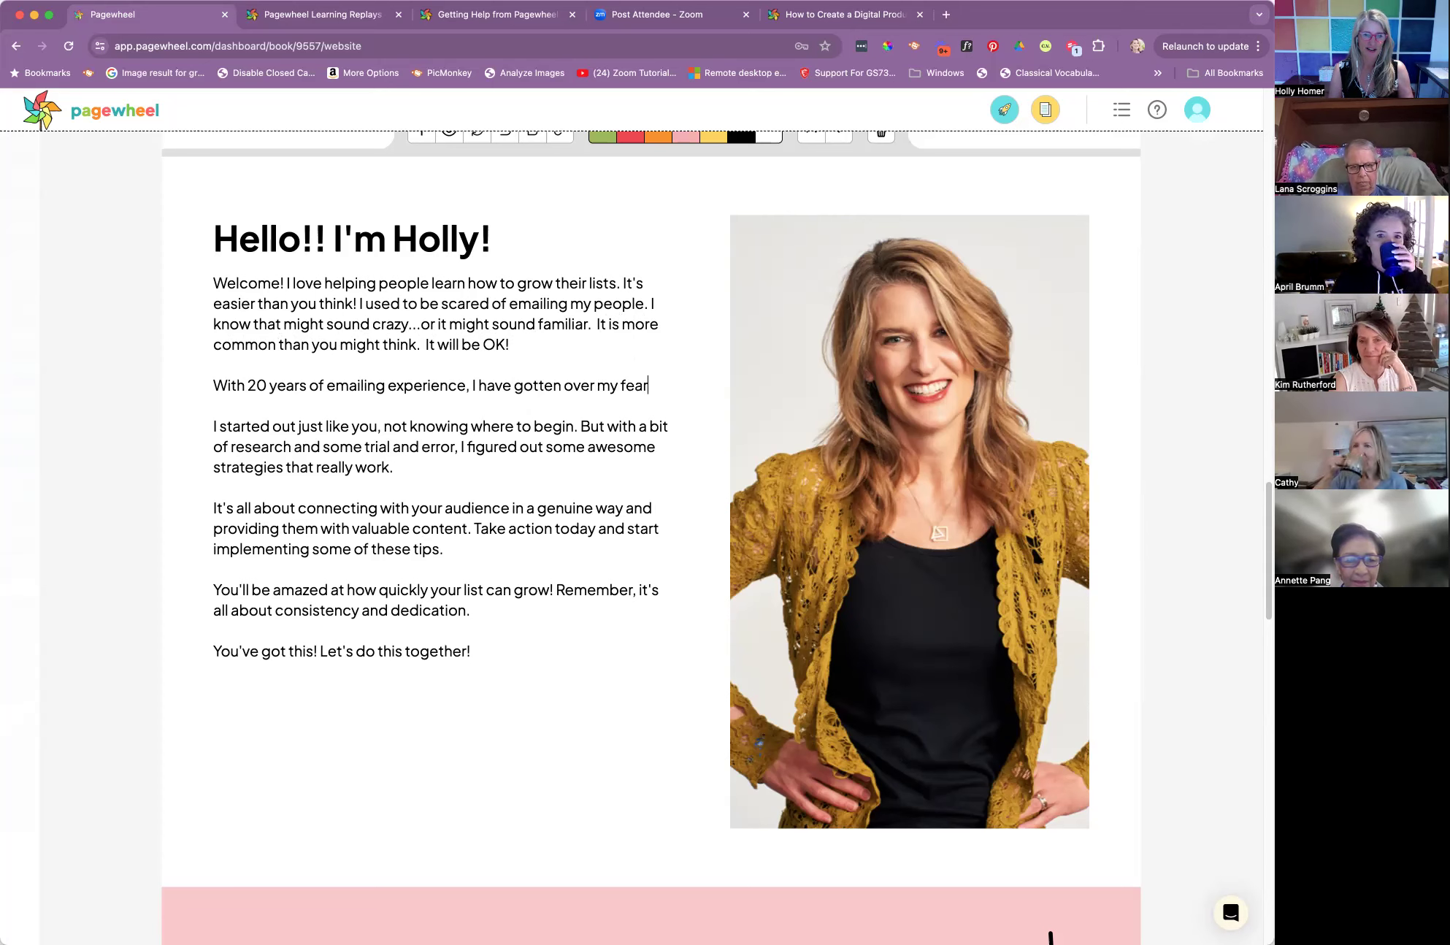
pyautogui.write(' and if I can you can too.')
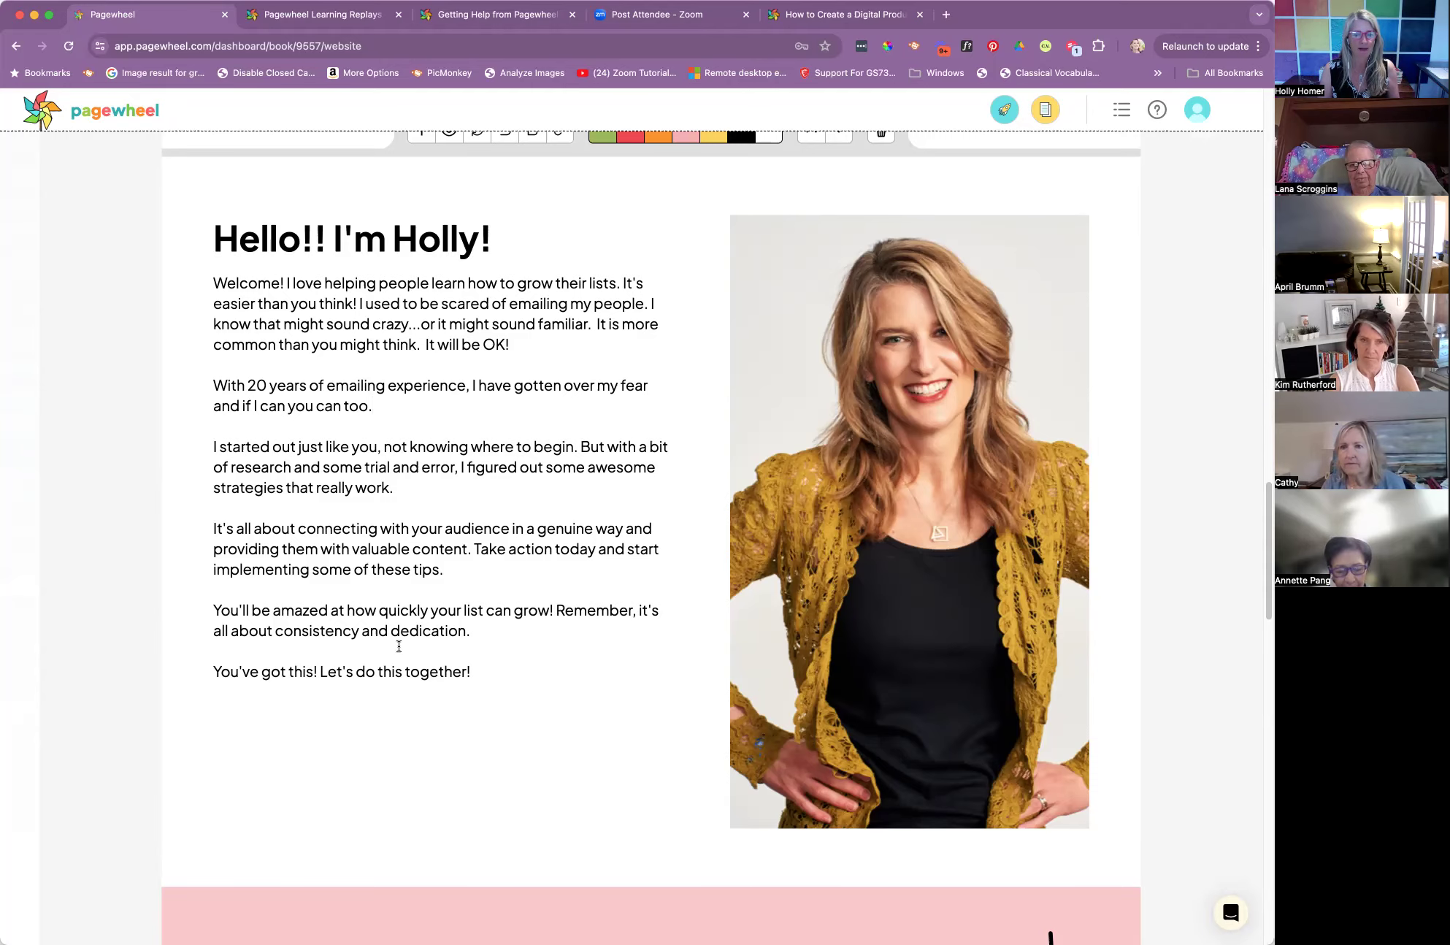
# Choose Free as the product price, approve the offer page and proceed to the delivery page
pyautogui.scroll(-6, 497, 654)
pyautogui.scroll(20, 498, 654)
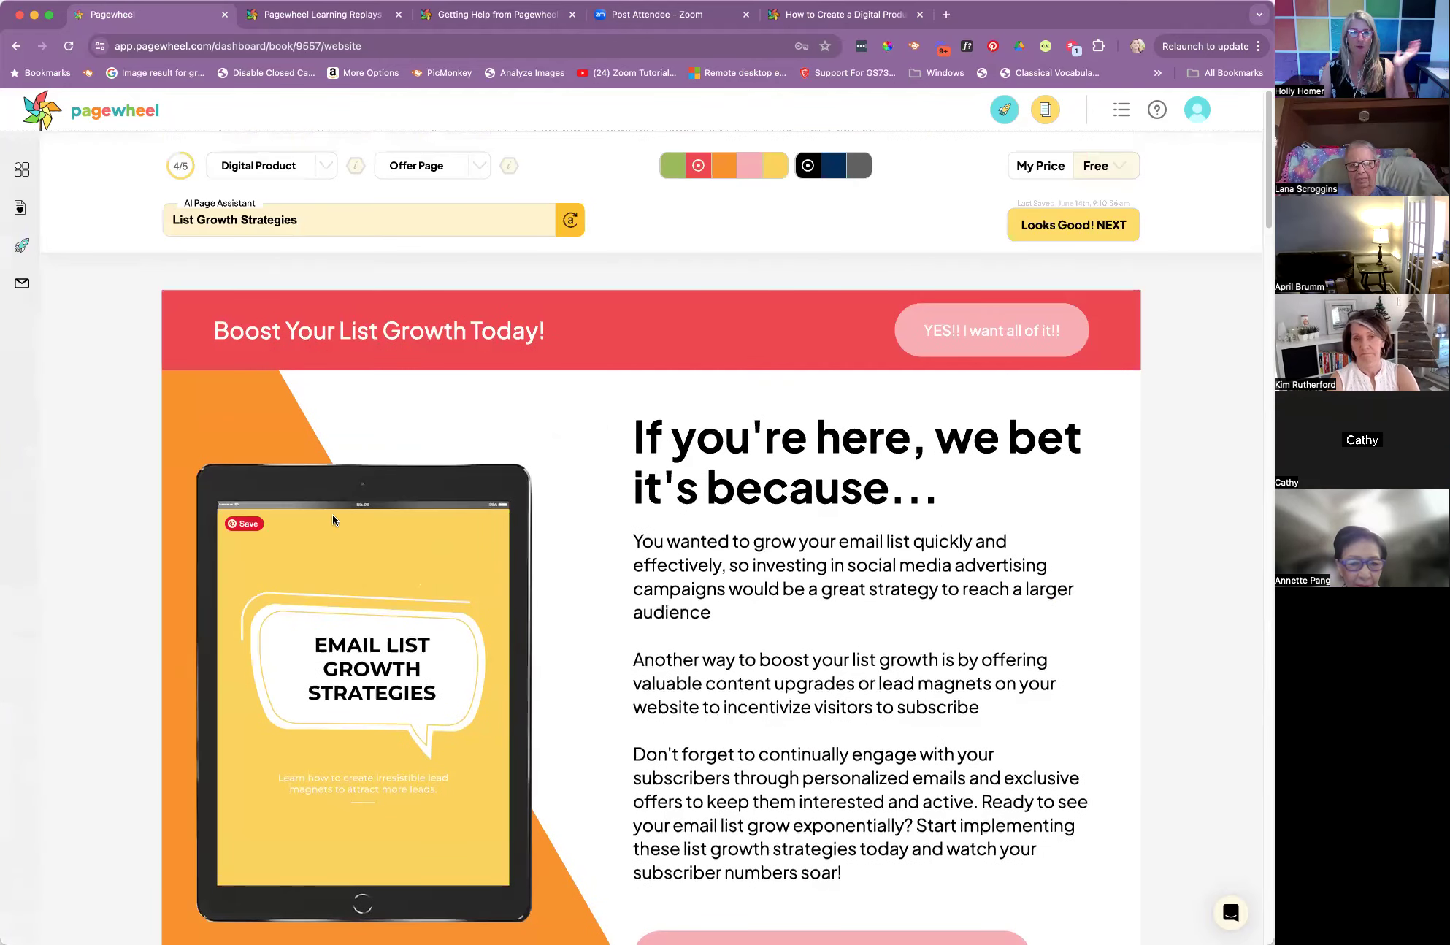
pyautogui.click(1118, 168)
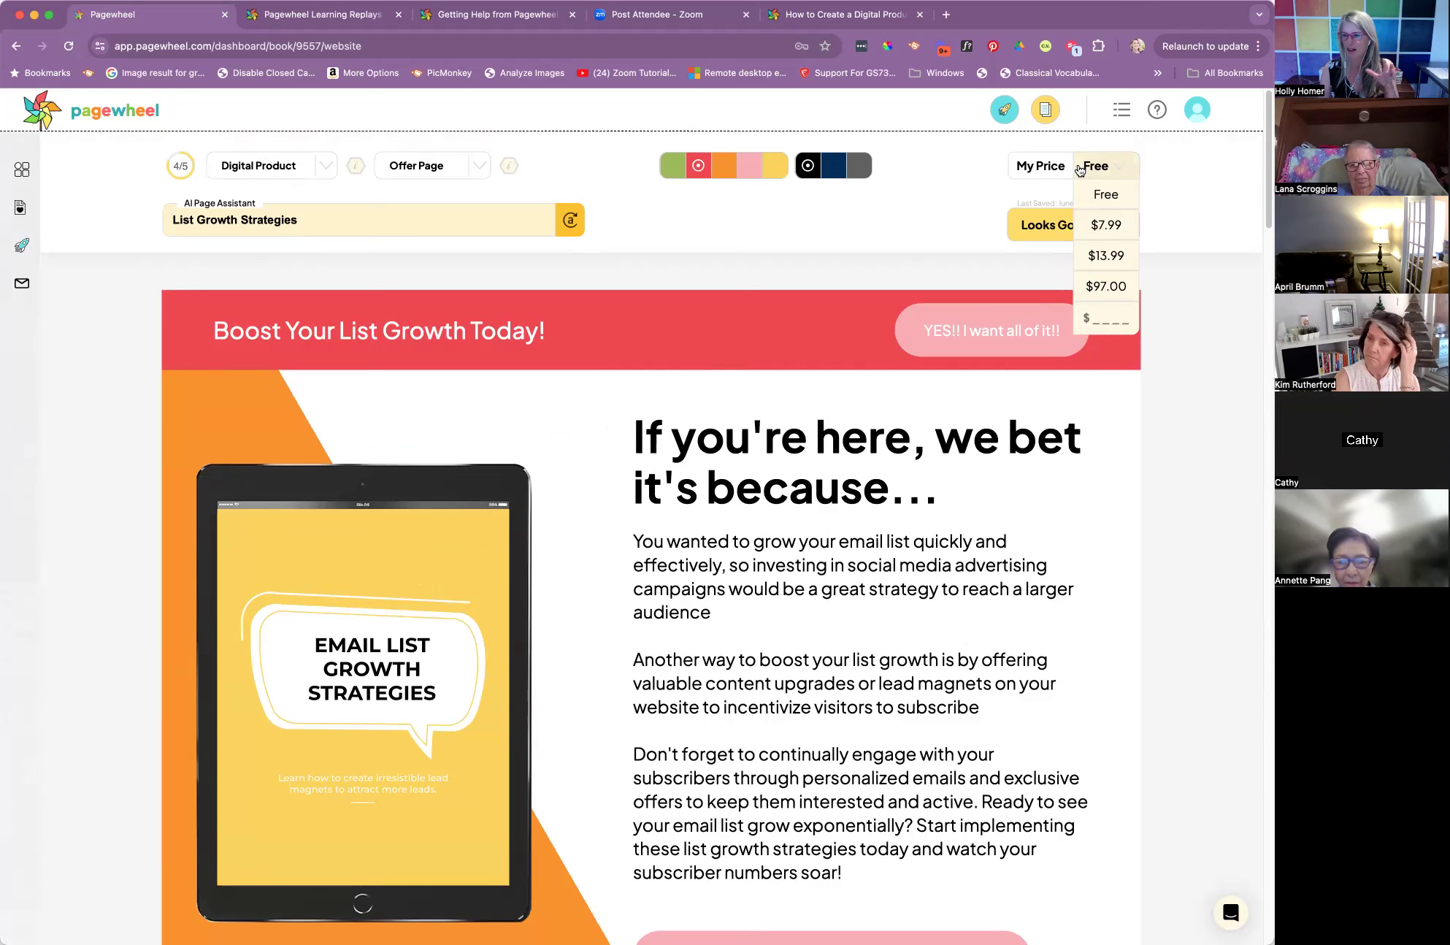
pyautogui.click(1106, 195)
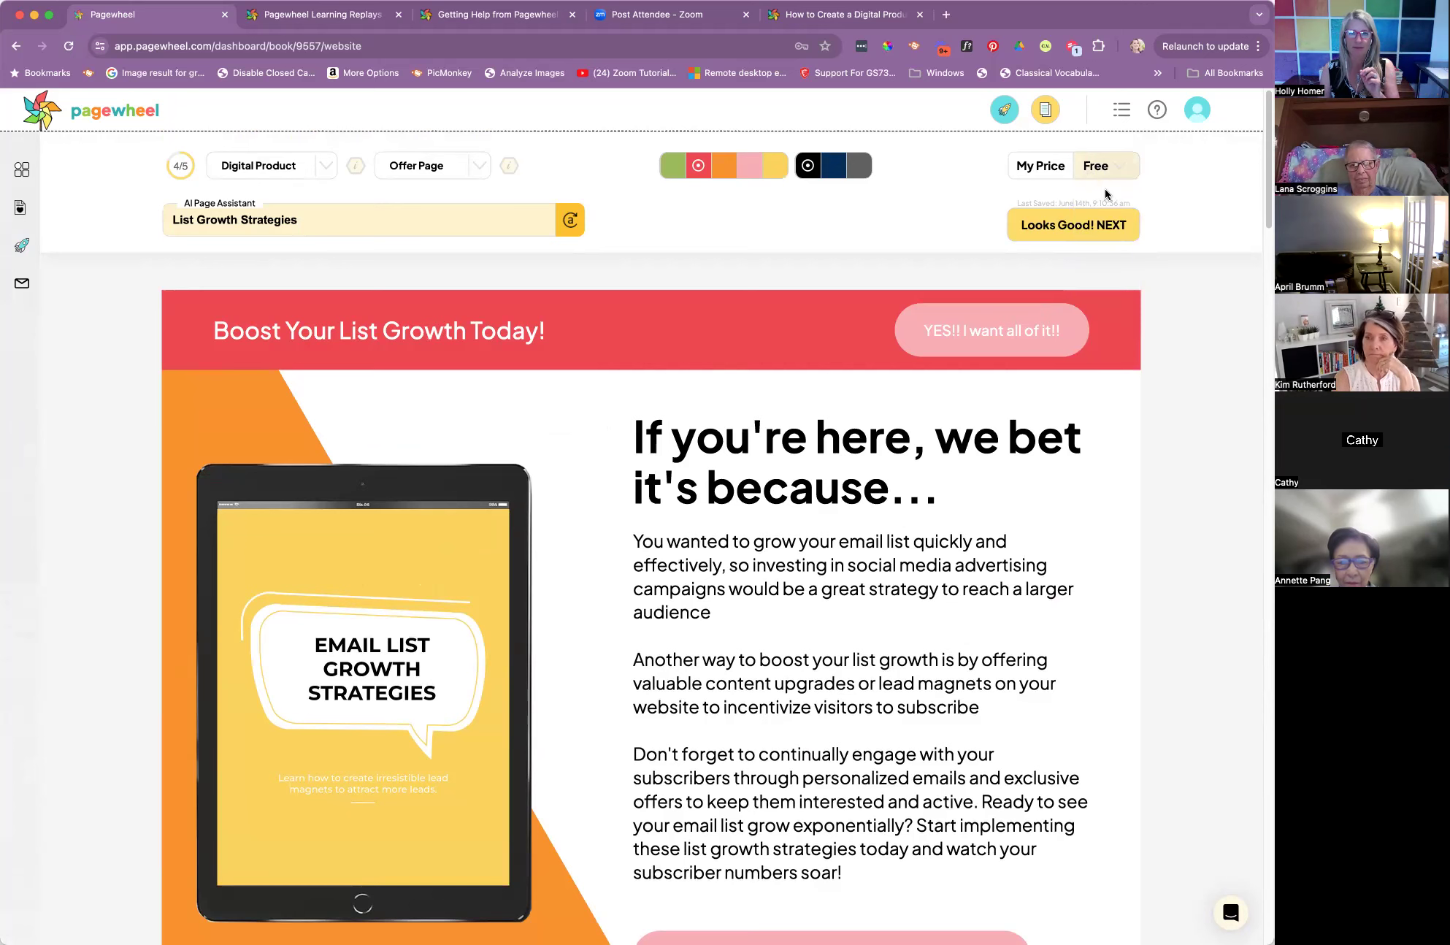
pyautogui.click(1067, 228)
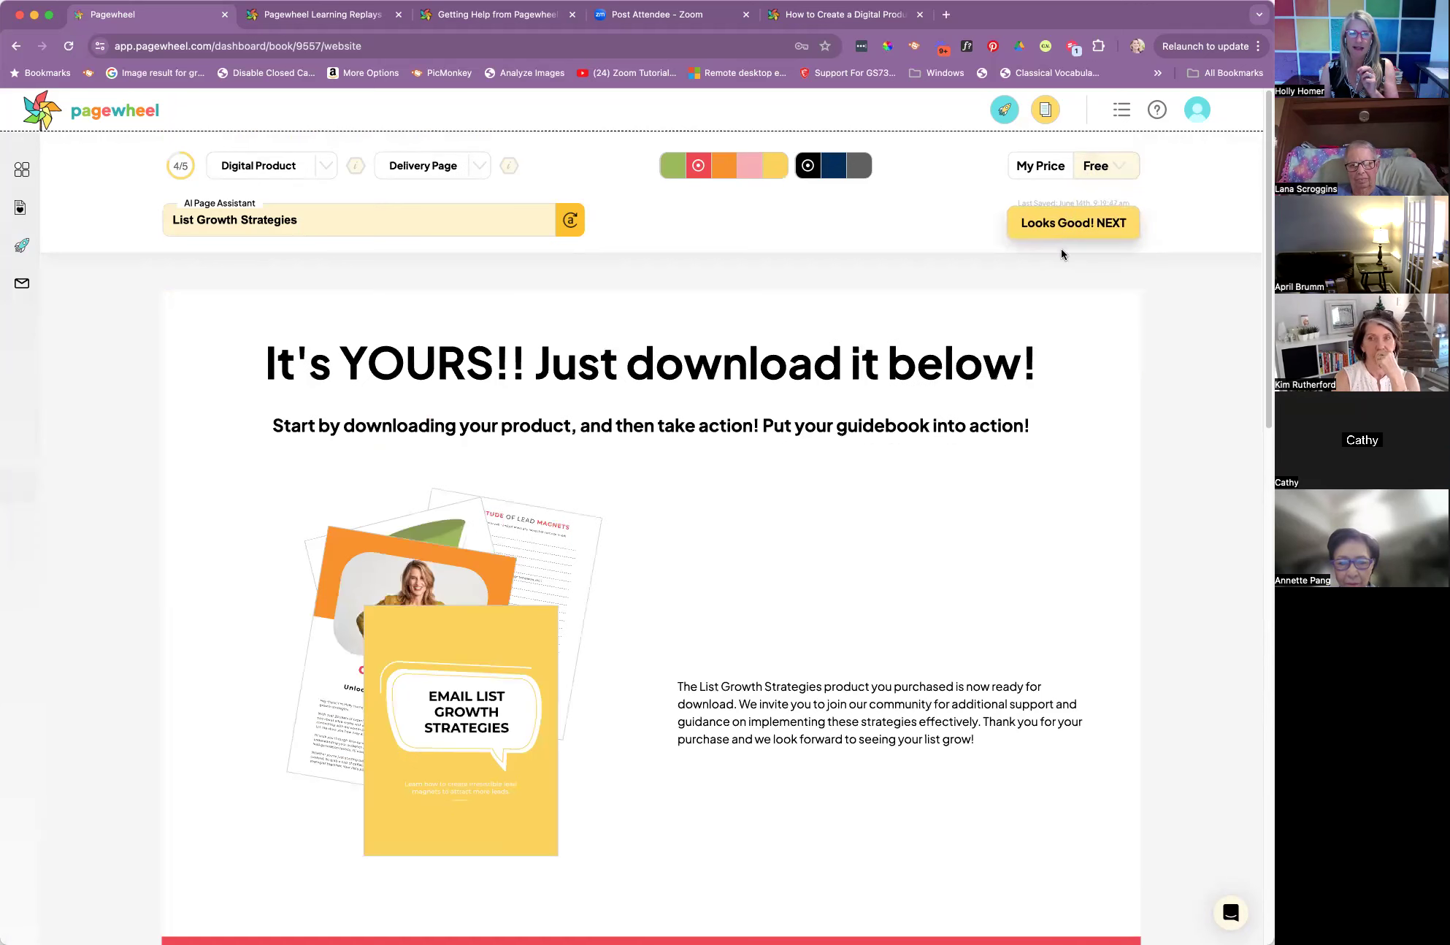
# Insert a Video V2 section below the "Just imagine never having to worry" text on the delivery page
pyautogui.scroll(-6, 926, 444)
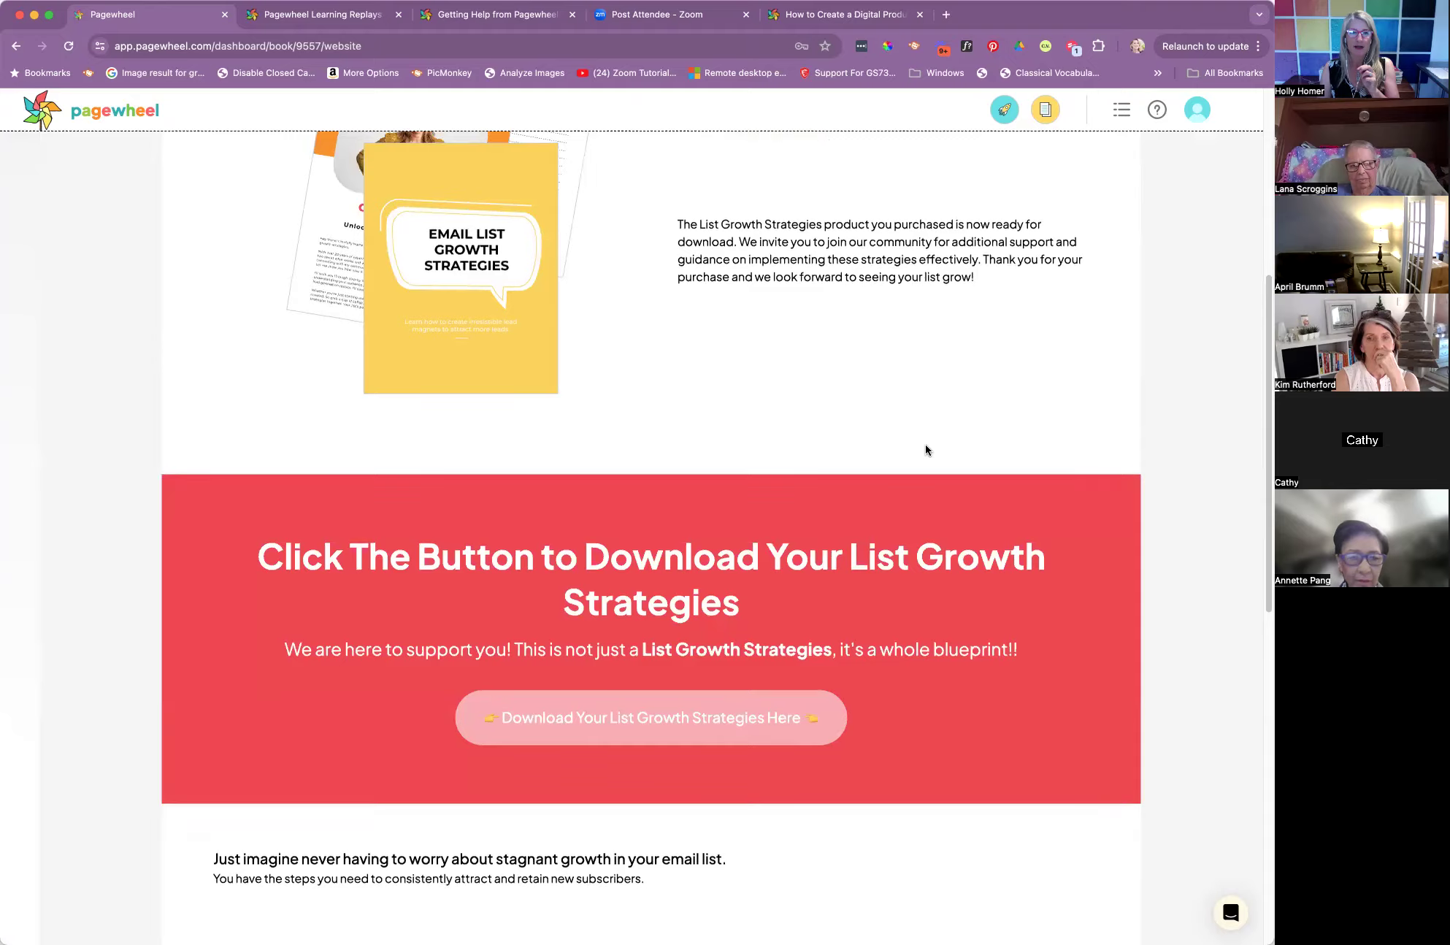
pyautogui.scroll(6, 926, 446)
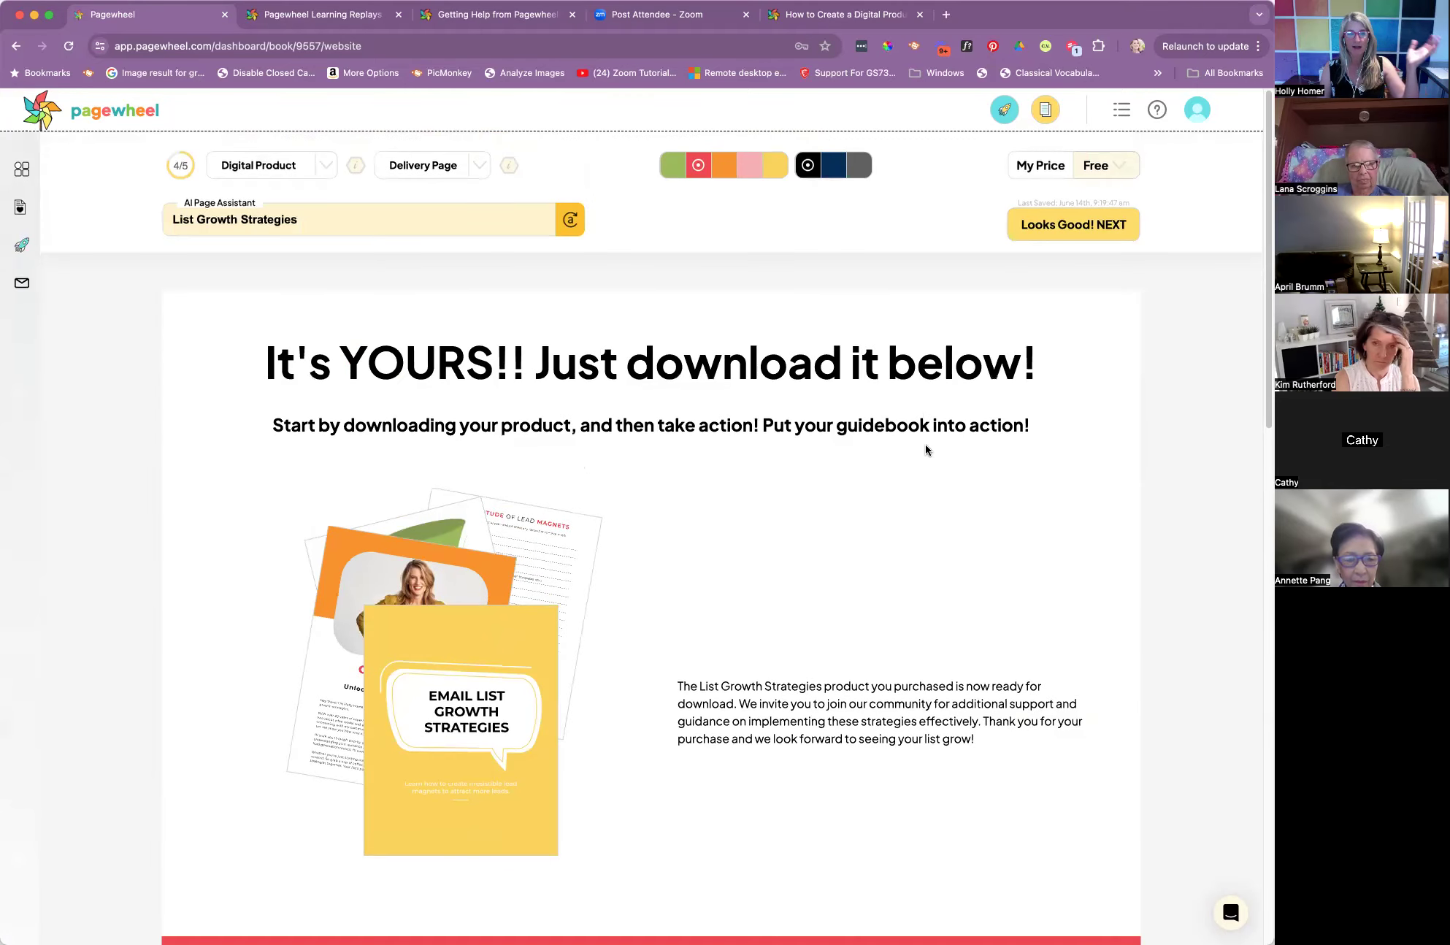
pyautogui.scroll(-7, 926, 446)
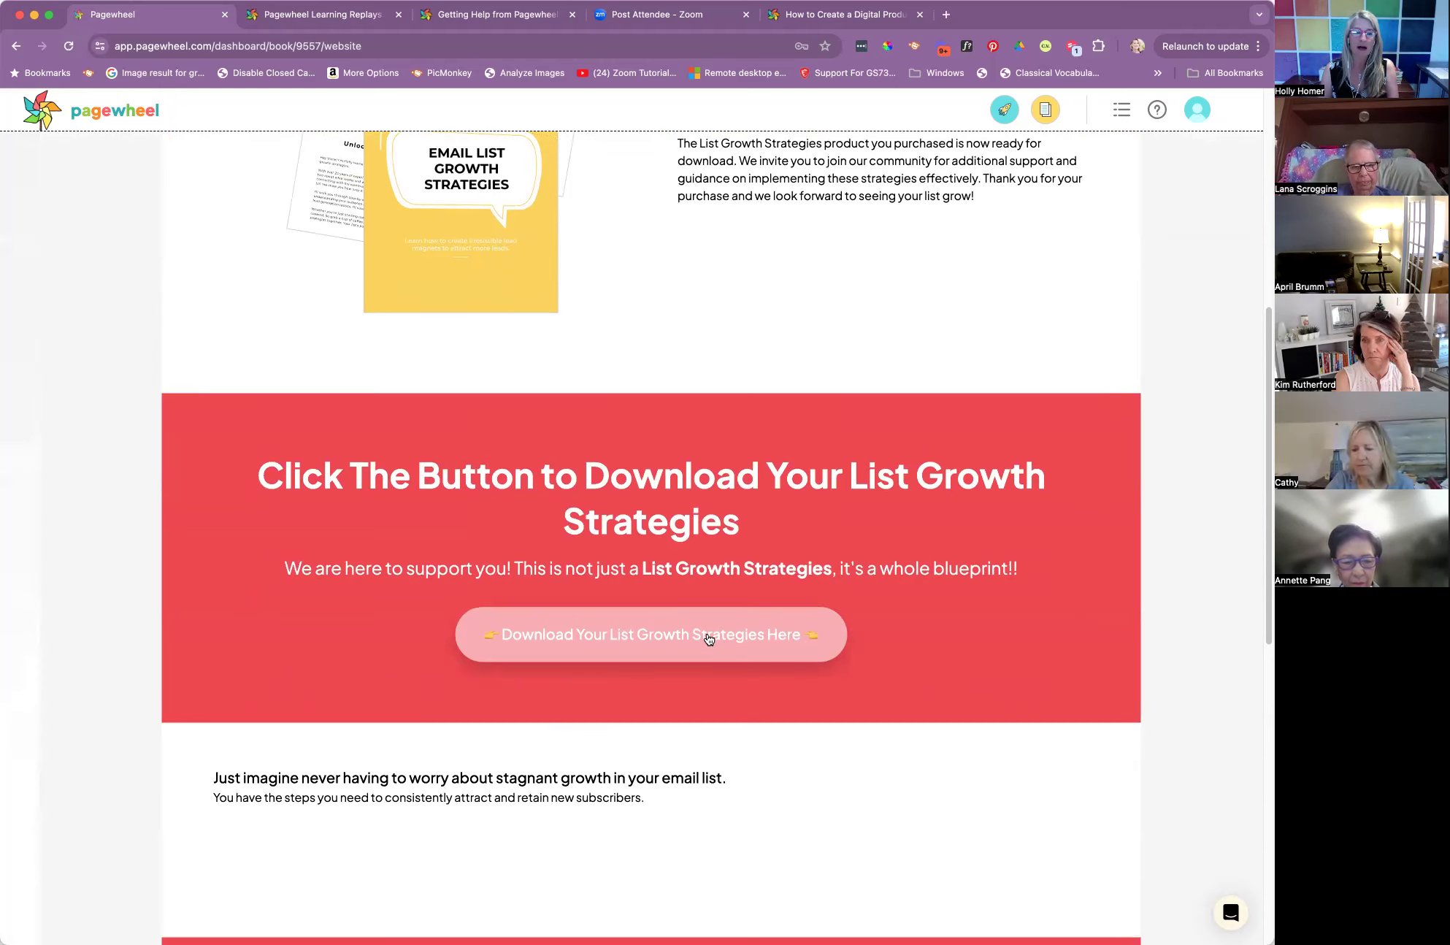
pyautogui.scroll(-4, 701, 637)
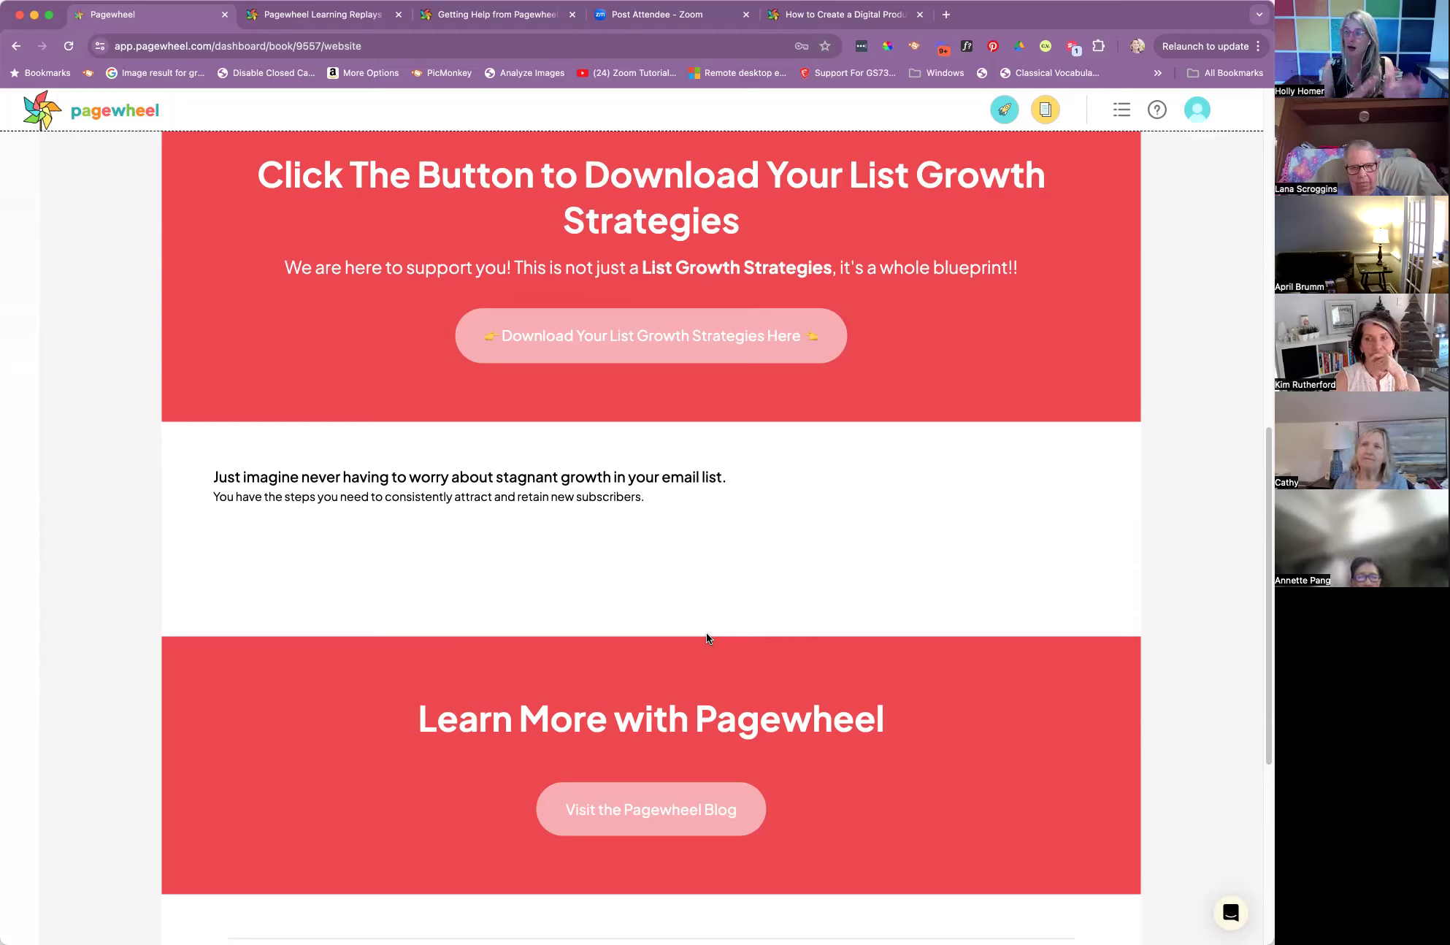
pyautogui.click(499, 479)
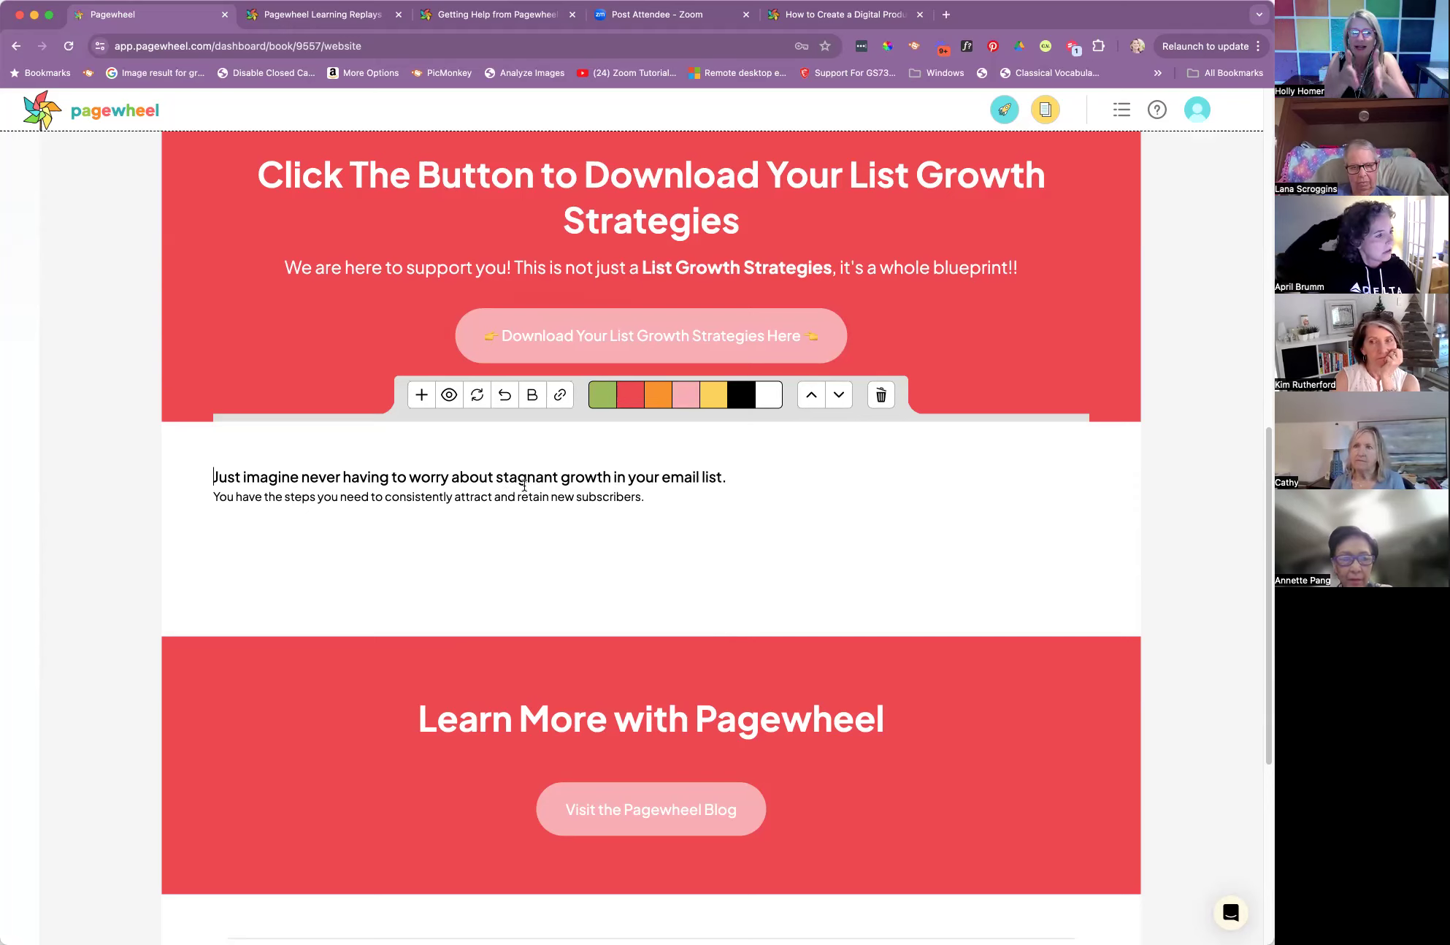
pyautogui.click(526, 486)
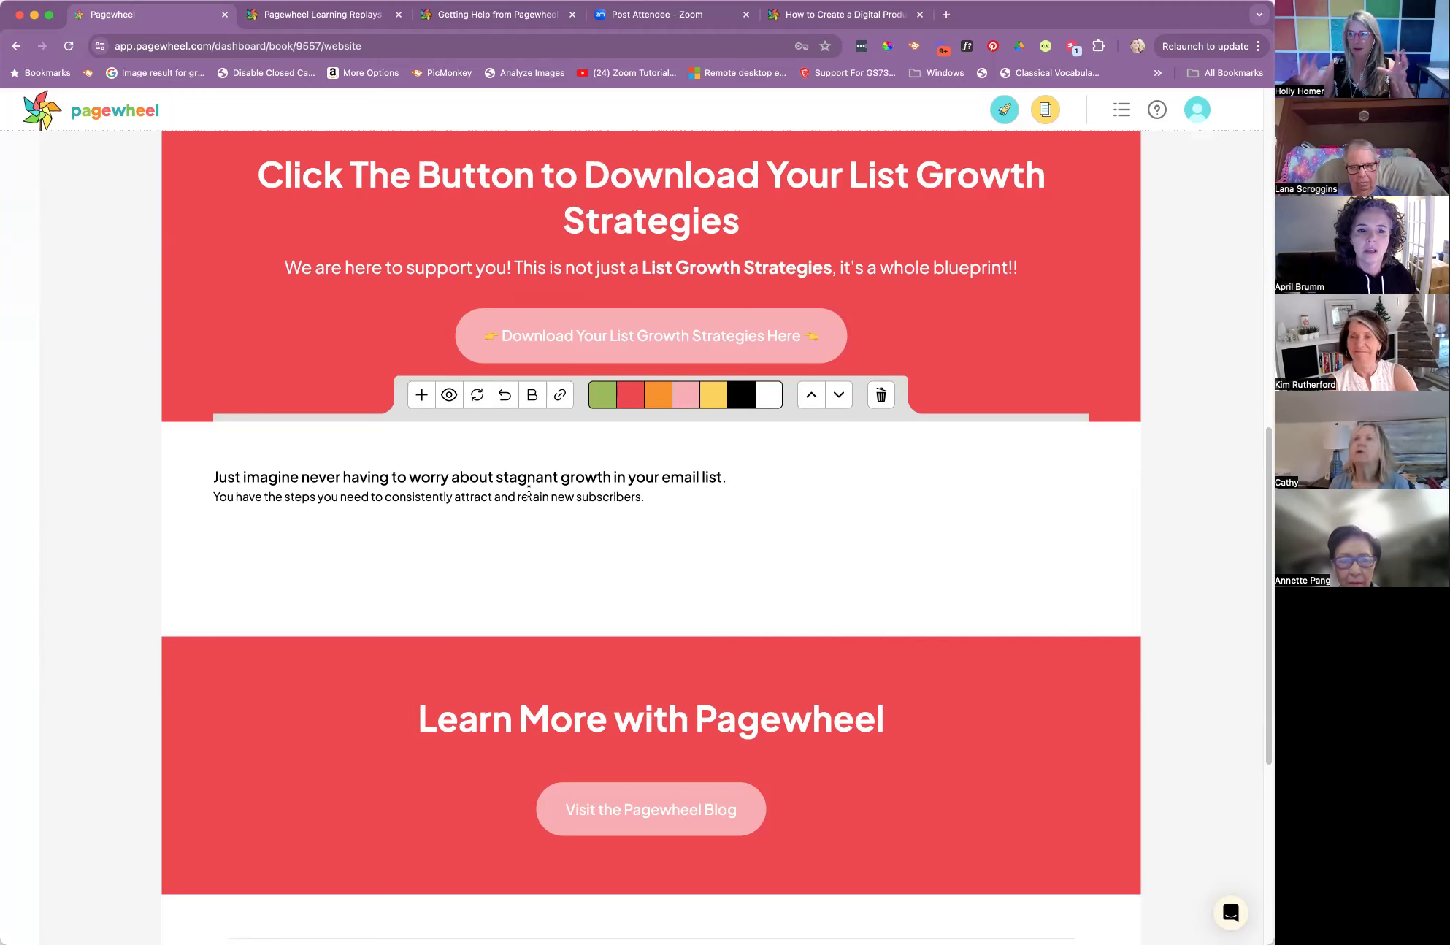
pyautogui.click(420, 398)
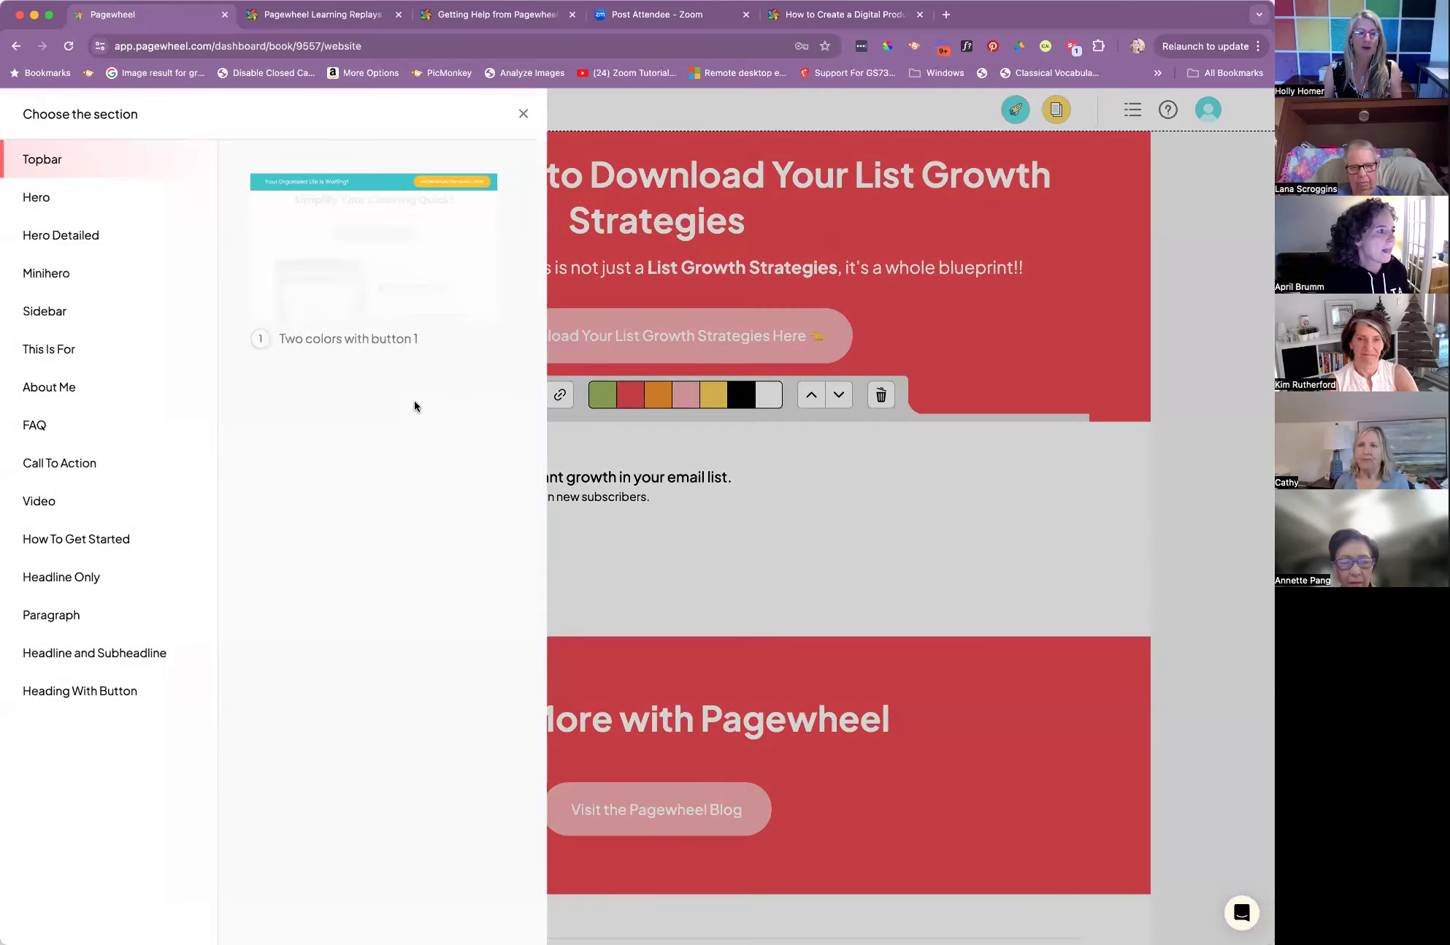
pyautogui.click(81, 503)
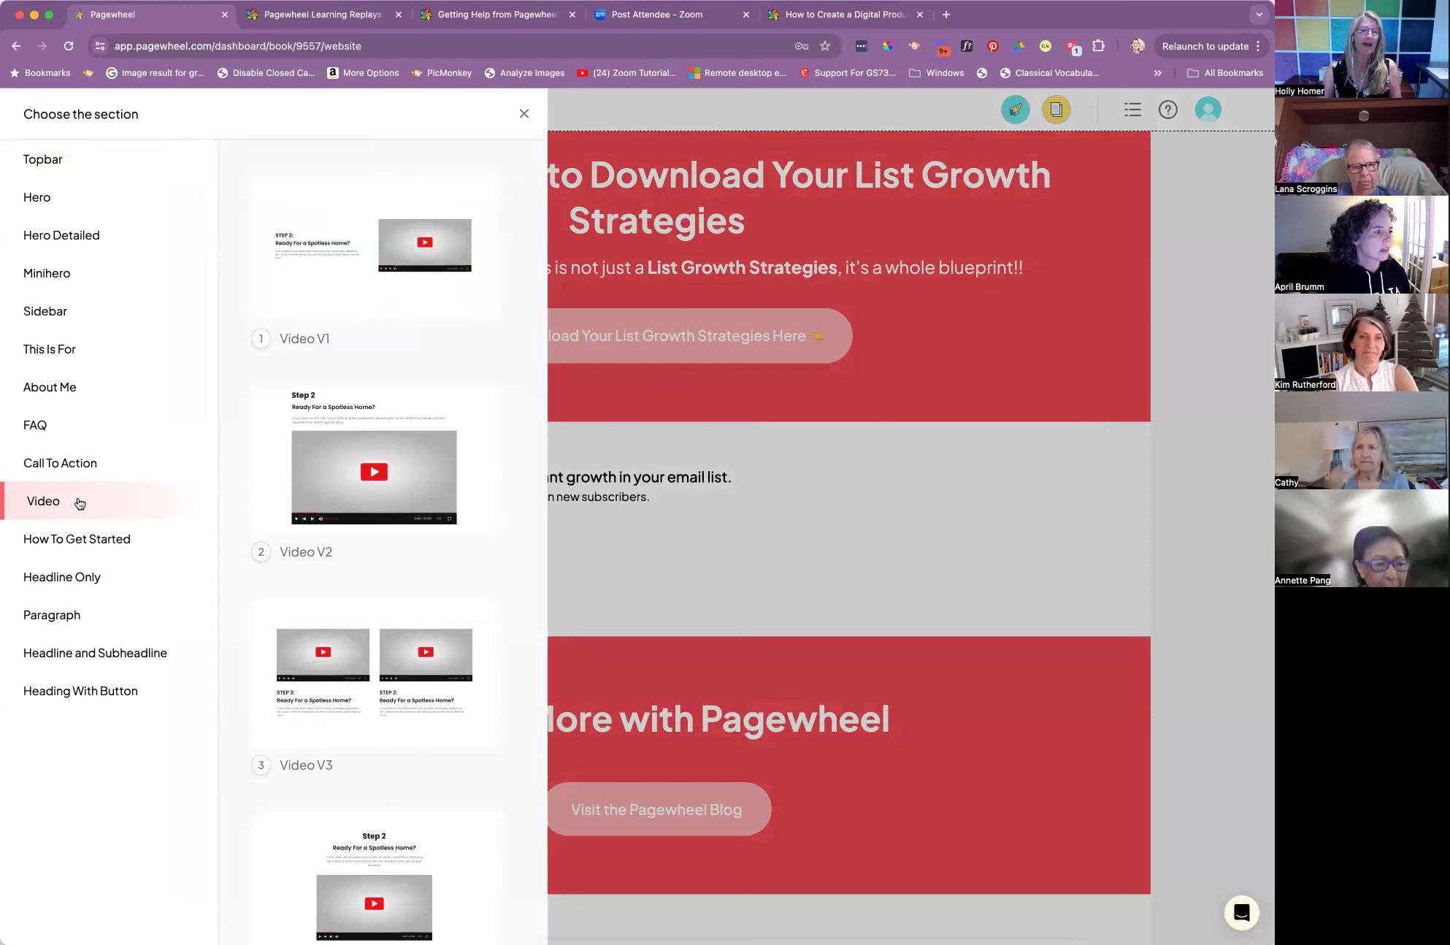
pyautogui.click(354, 491)
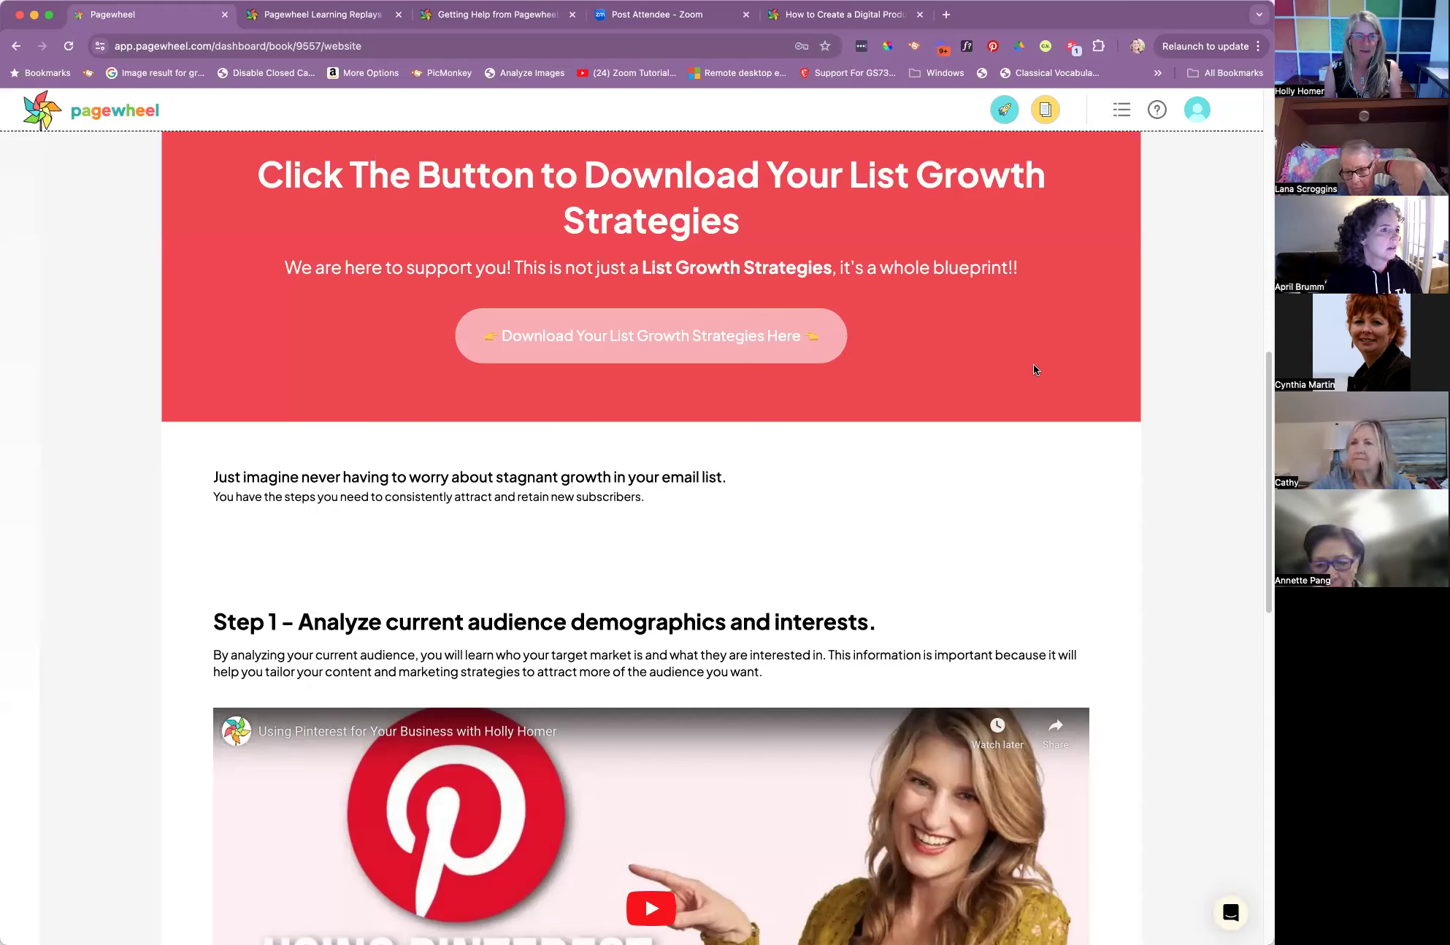
# Examine the new video section's Step 1 heading, description and video link field, along with the text section above it
pyautogui.scroll(-2, 589, 483)
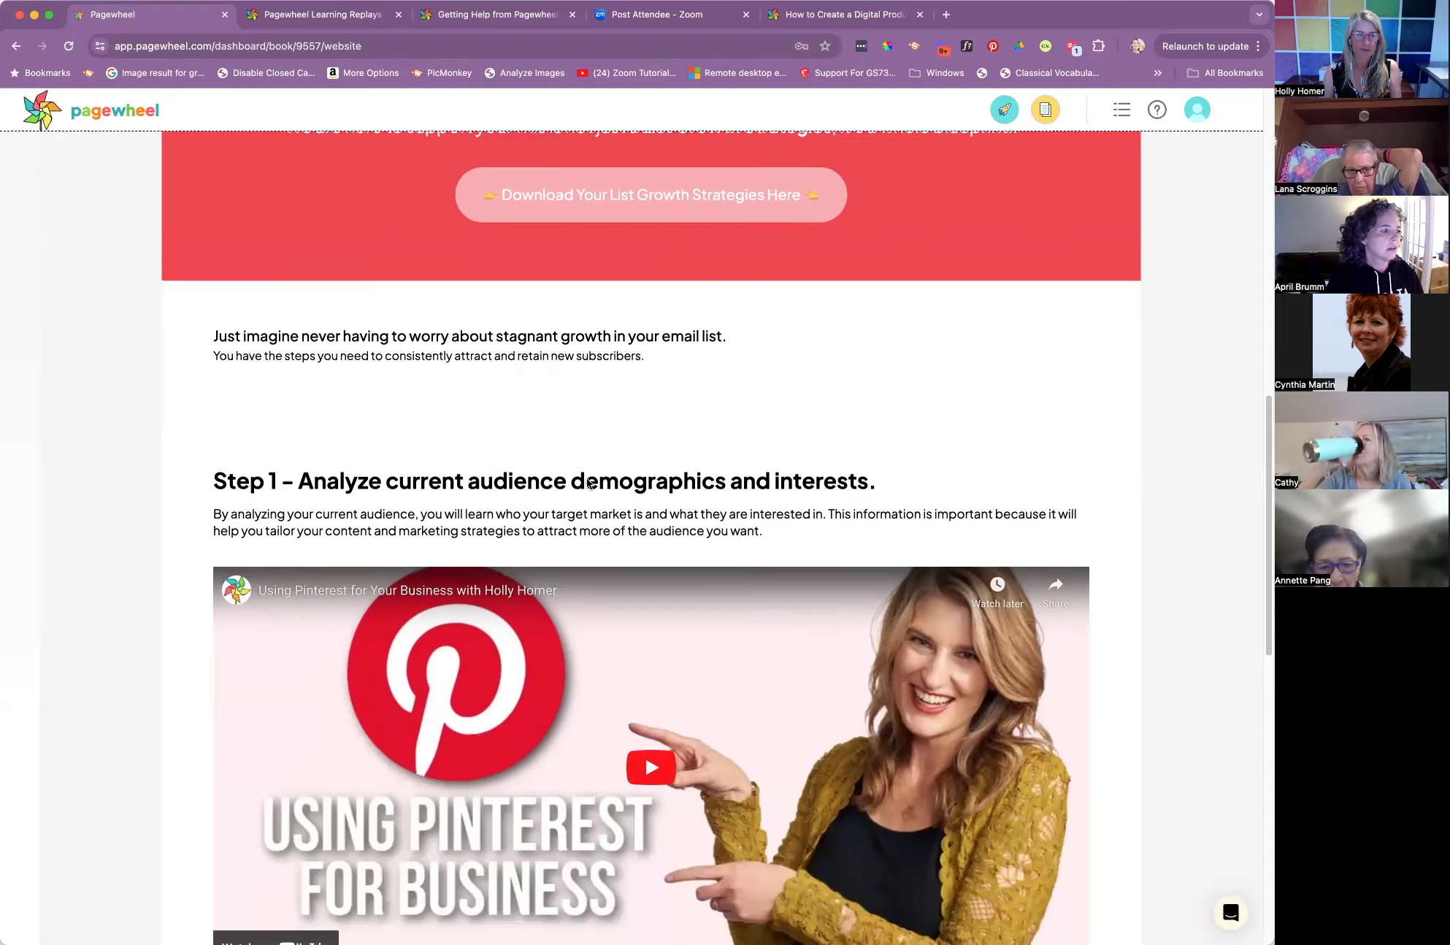
pyautogui.scroll(-1, 589, 483)
pyautogui.click(479, 451)
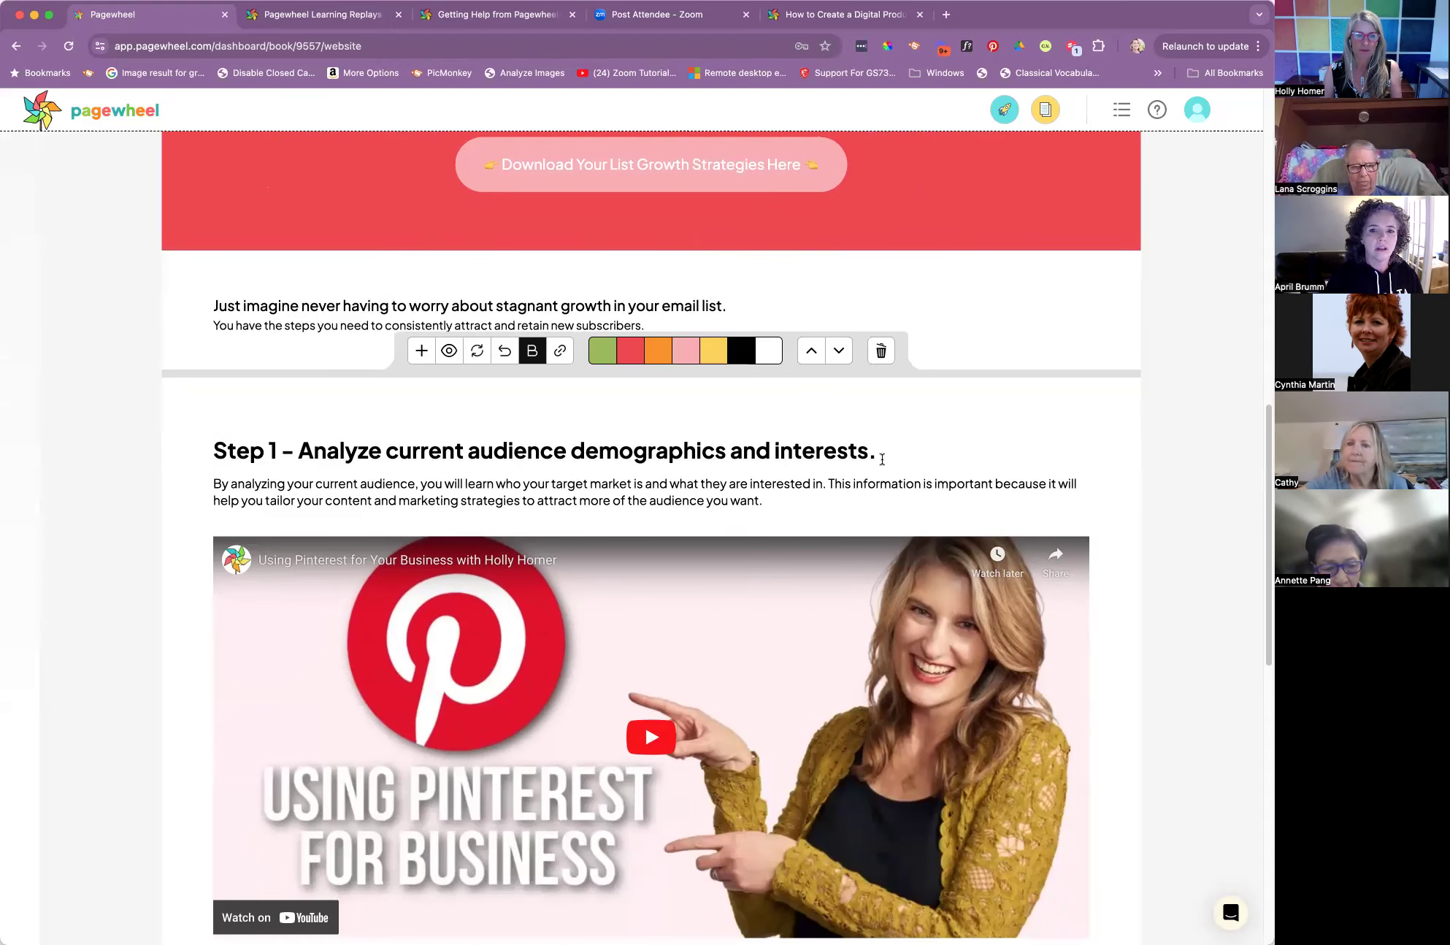
pyautogui.click(436, 304)
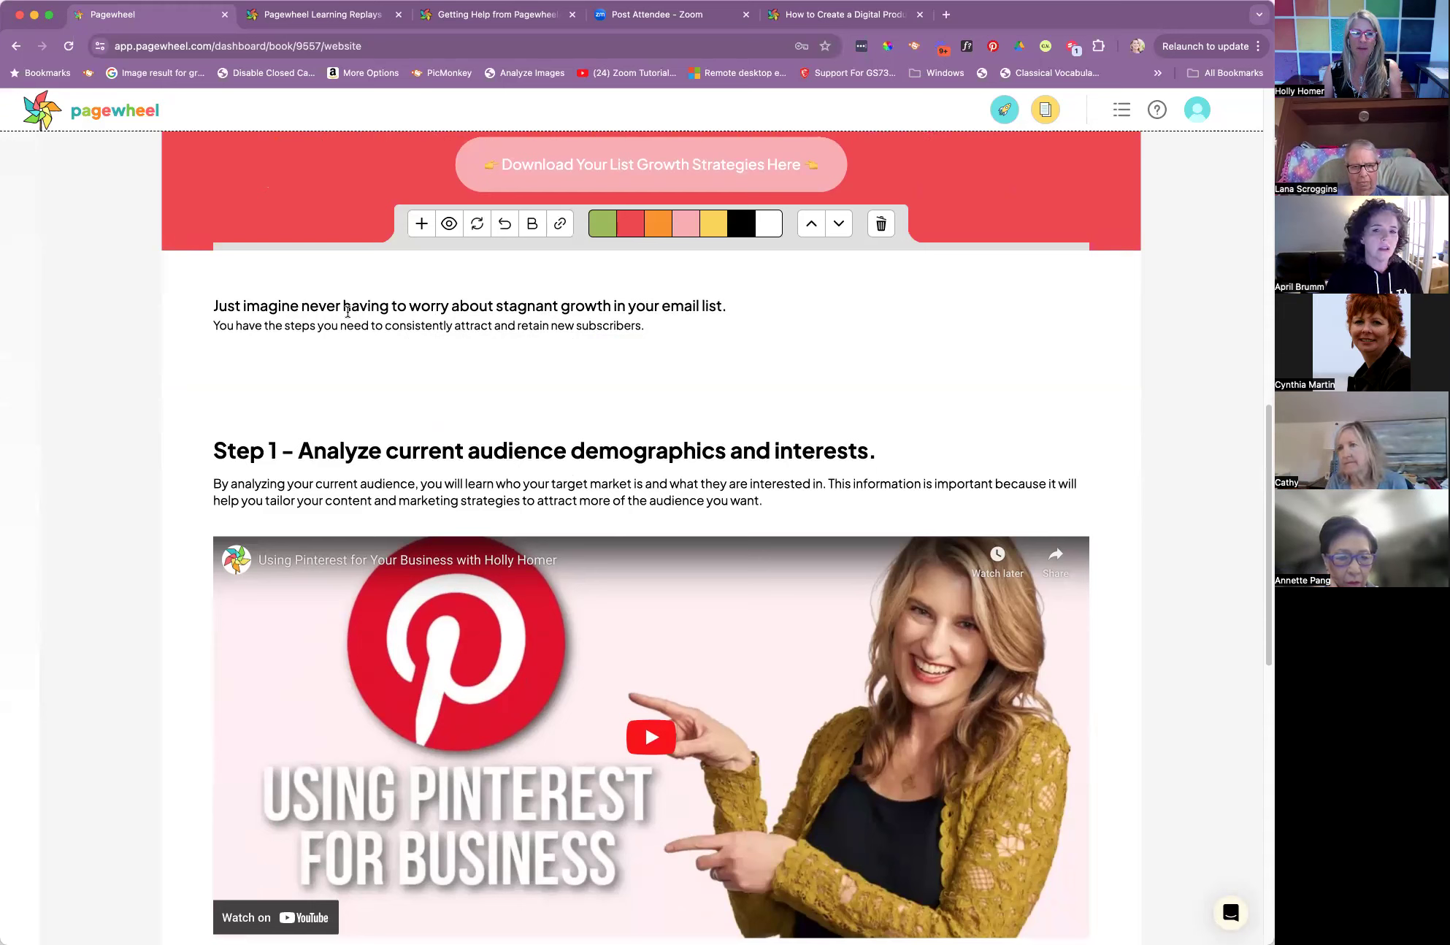
pyautogui.click(410, 452)
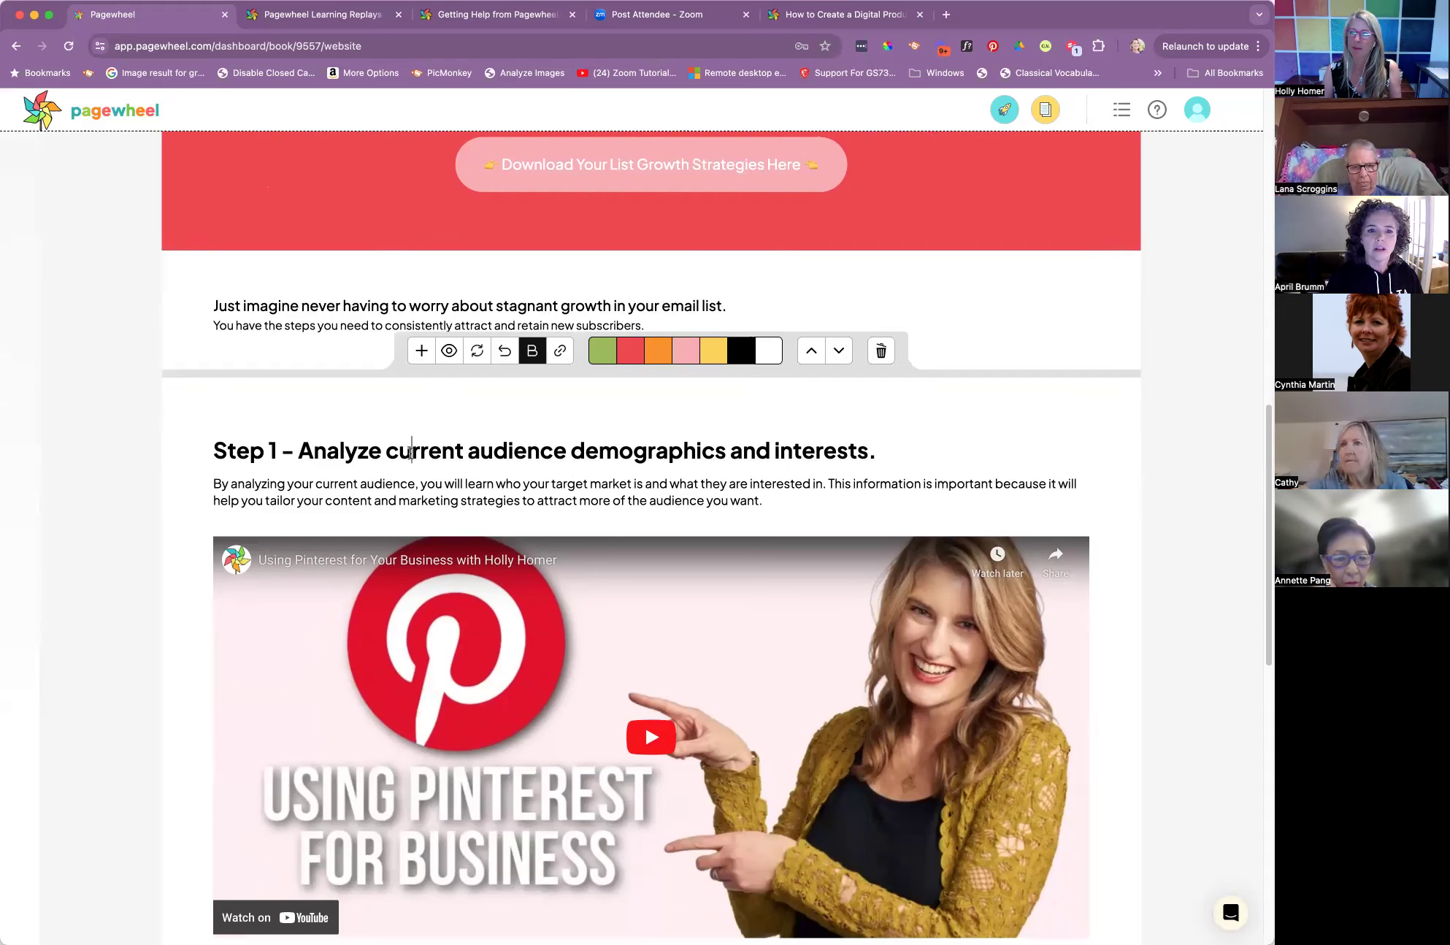
pyautogui.click(297, 305)
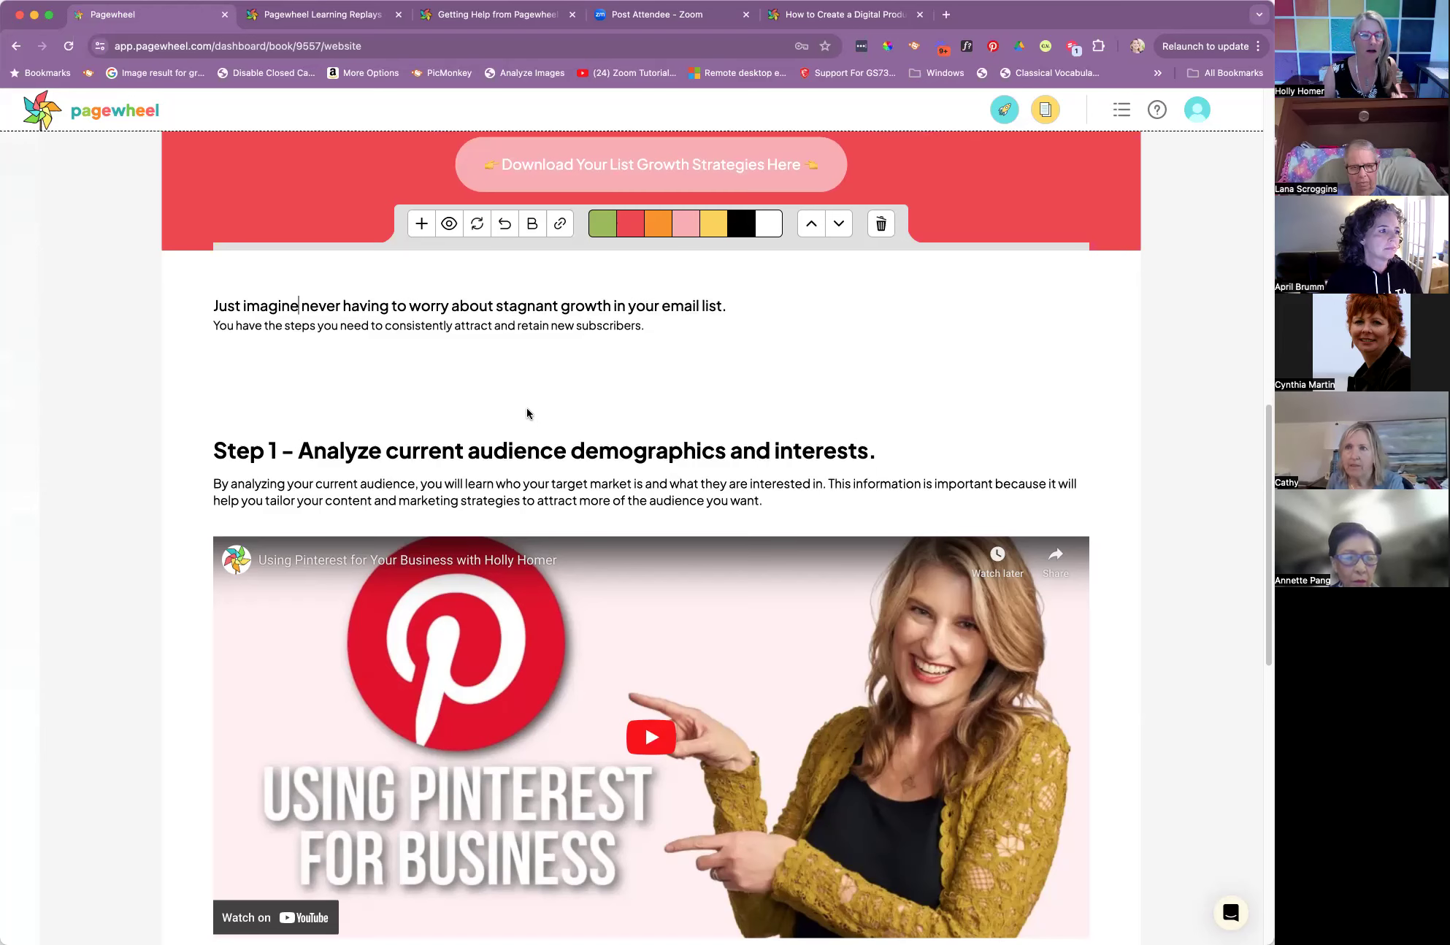
pyautogui.scroll(-10, 530, 415)
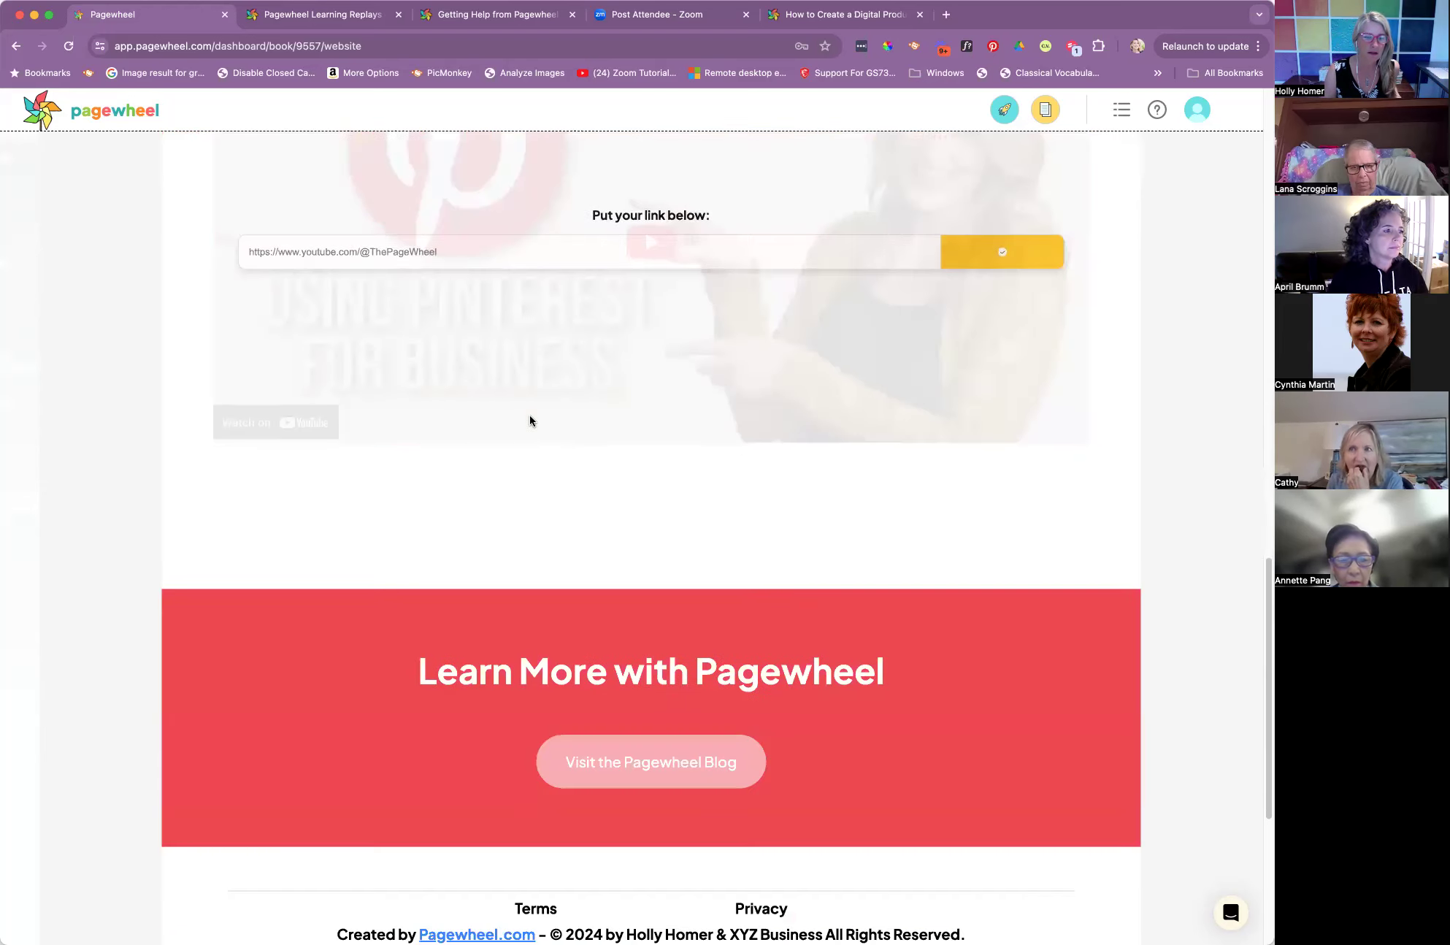
pyautogui.scroll(13, 530, 415)
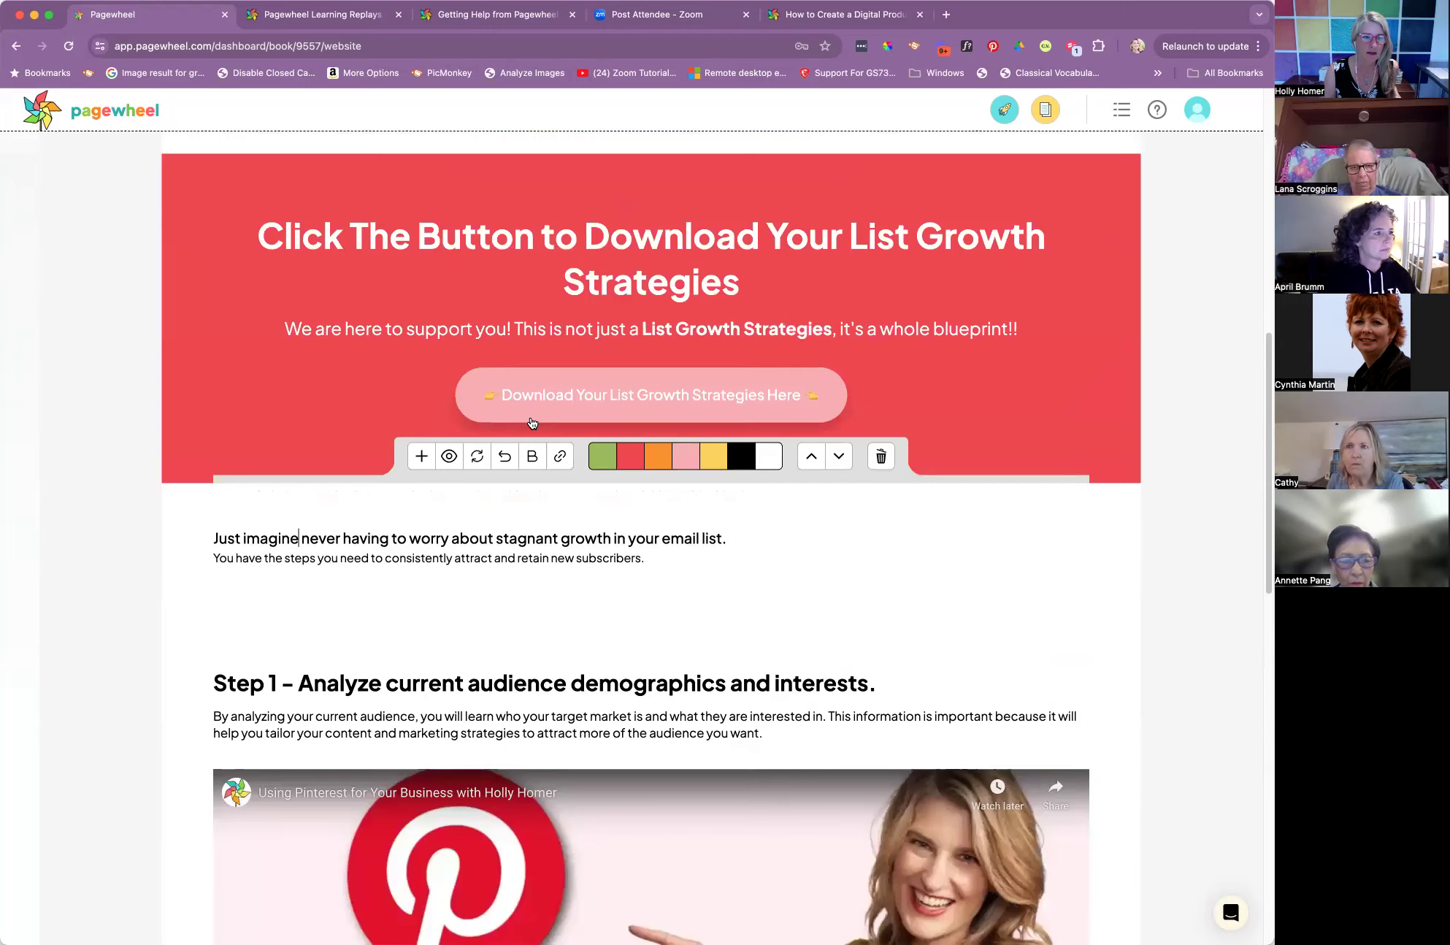
pyautogui.scroll(-6, 532, 420)
pyautogui.scroll(-1, 534, 425)
pyautogui.scroll(1, 511, 329)
pyautogui.moveTo(505, 249); pyautogui.dragTo(908, 266)
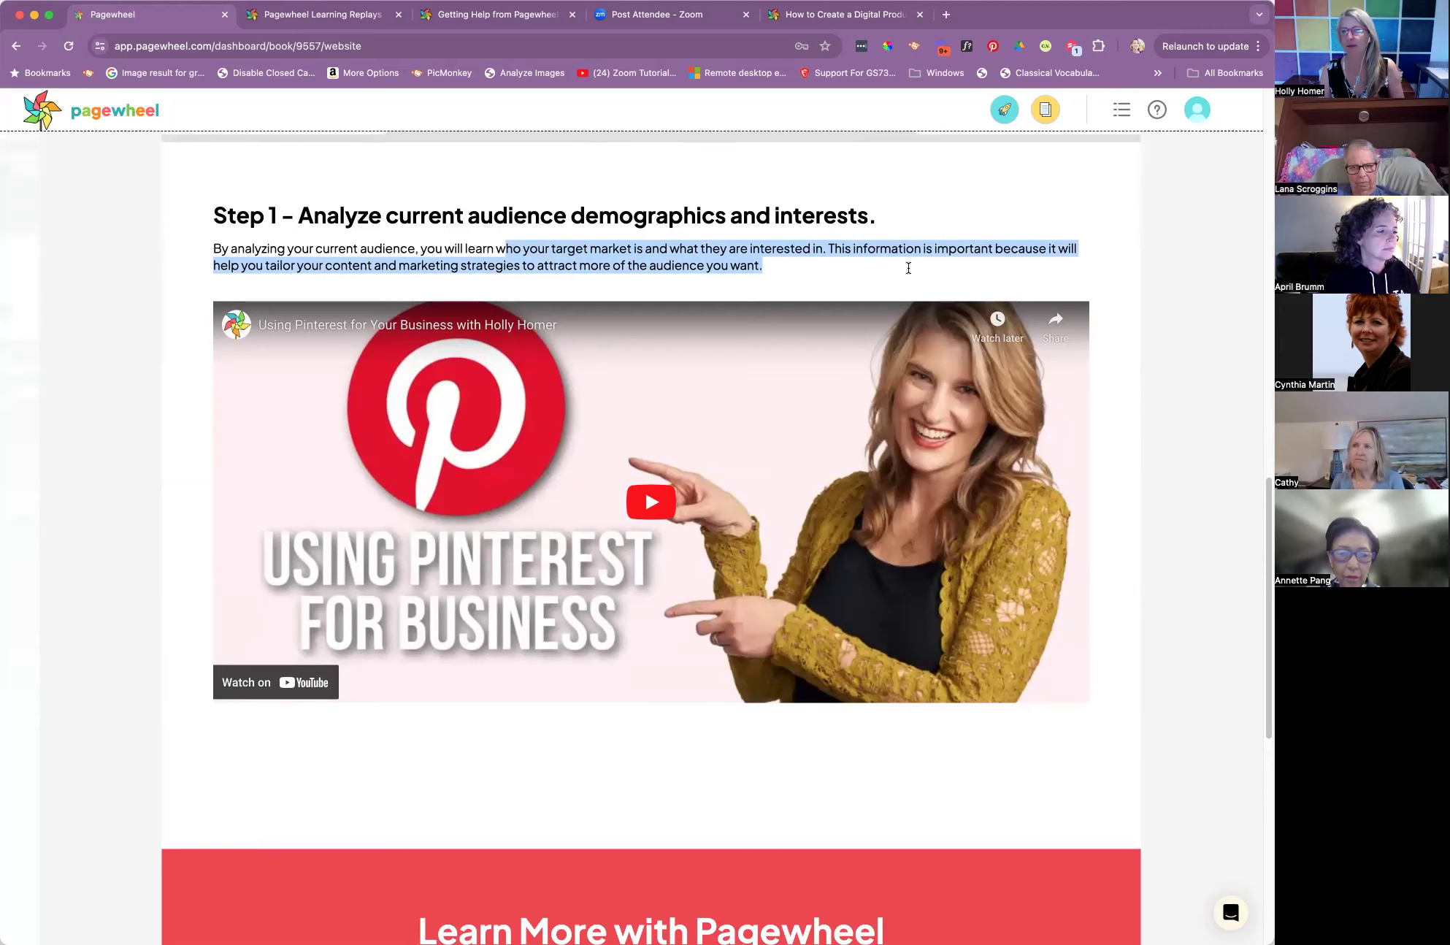
pyautogui.moveTo(488, 317)
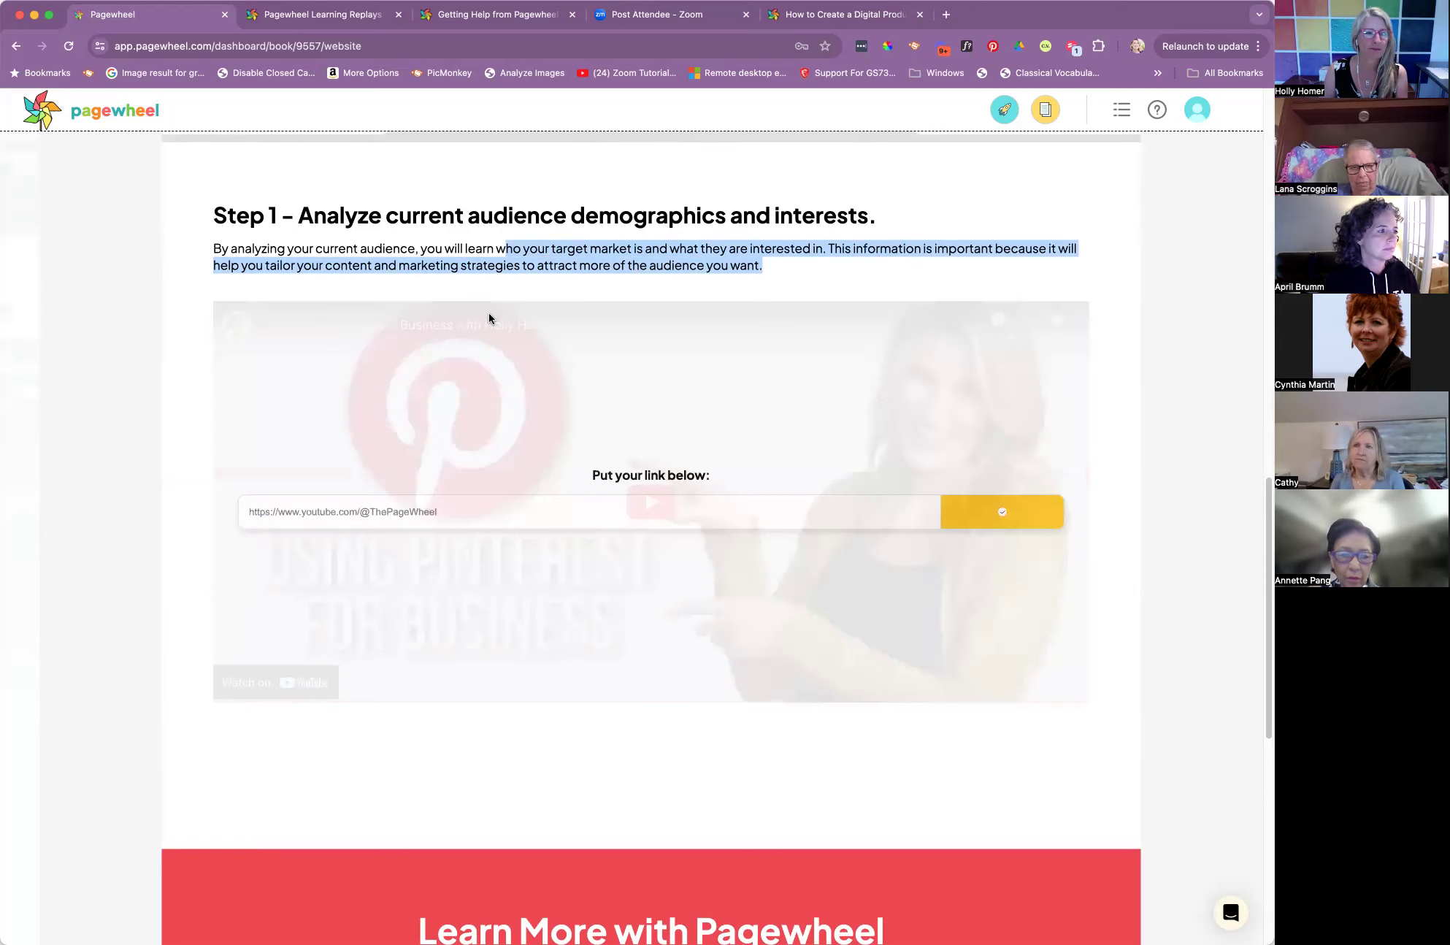
# Review the delivery page from the download section through the Step 1 text and its video to the Learn More with Pagewheel section
pyautogui.scroll(3, 489, 315)
pyautogui.scroll(3, 749, 362)
pyautogui.scroll(-2, 933, 425)
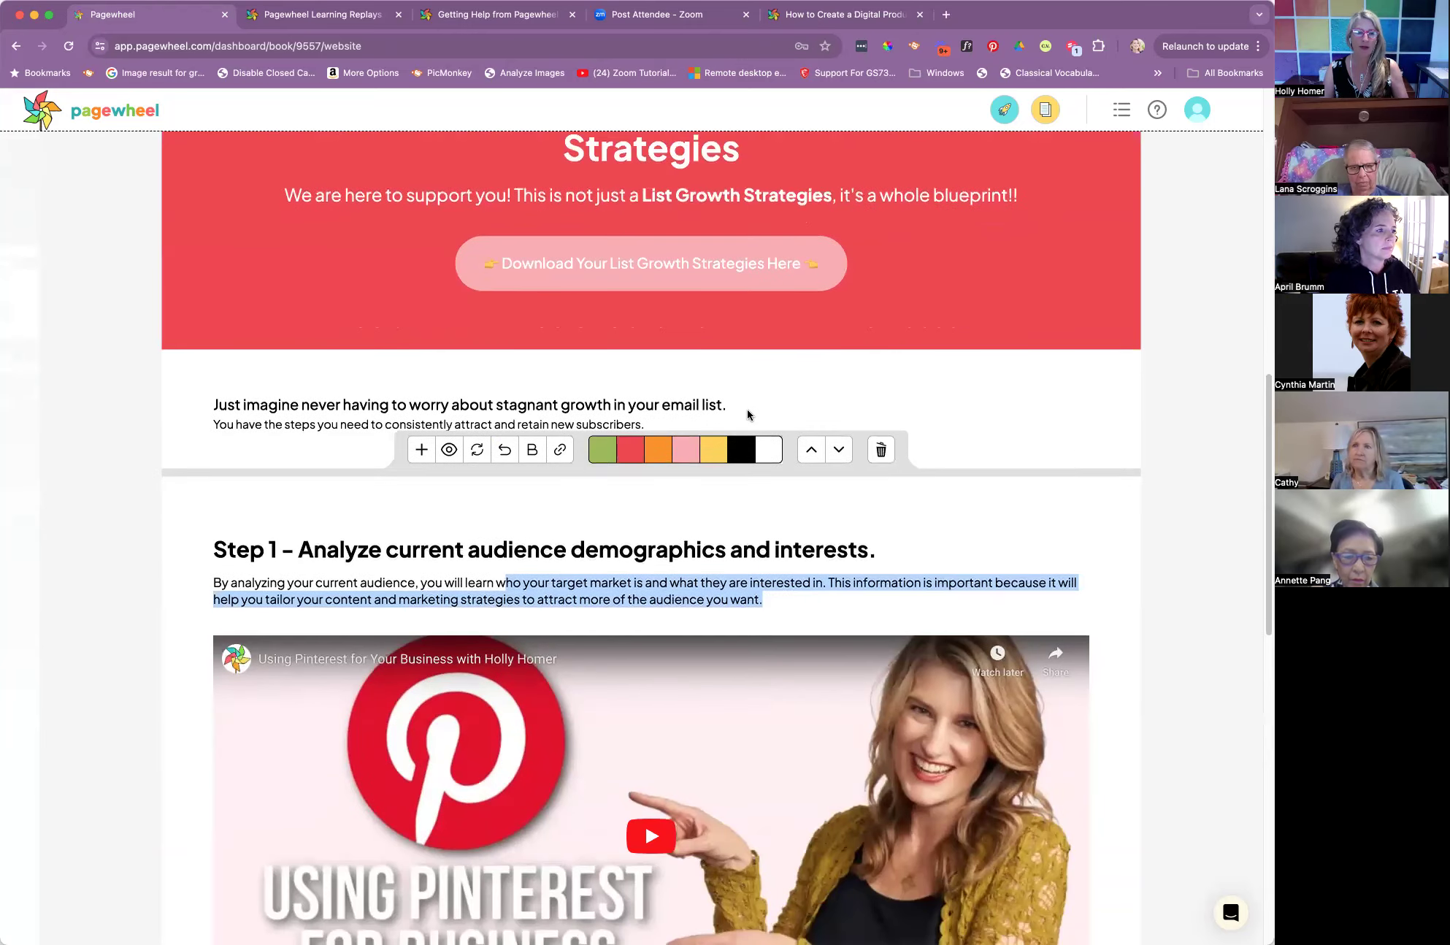
pyautogui.click(739, 407)
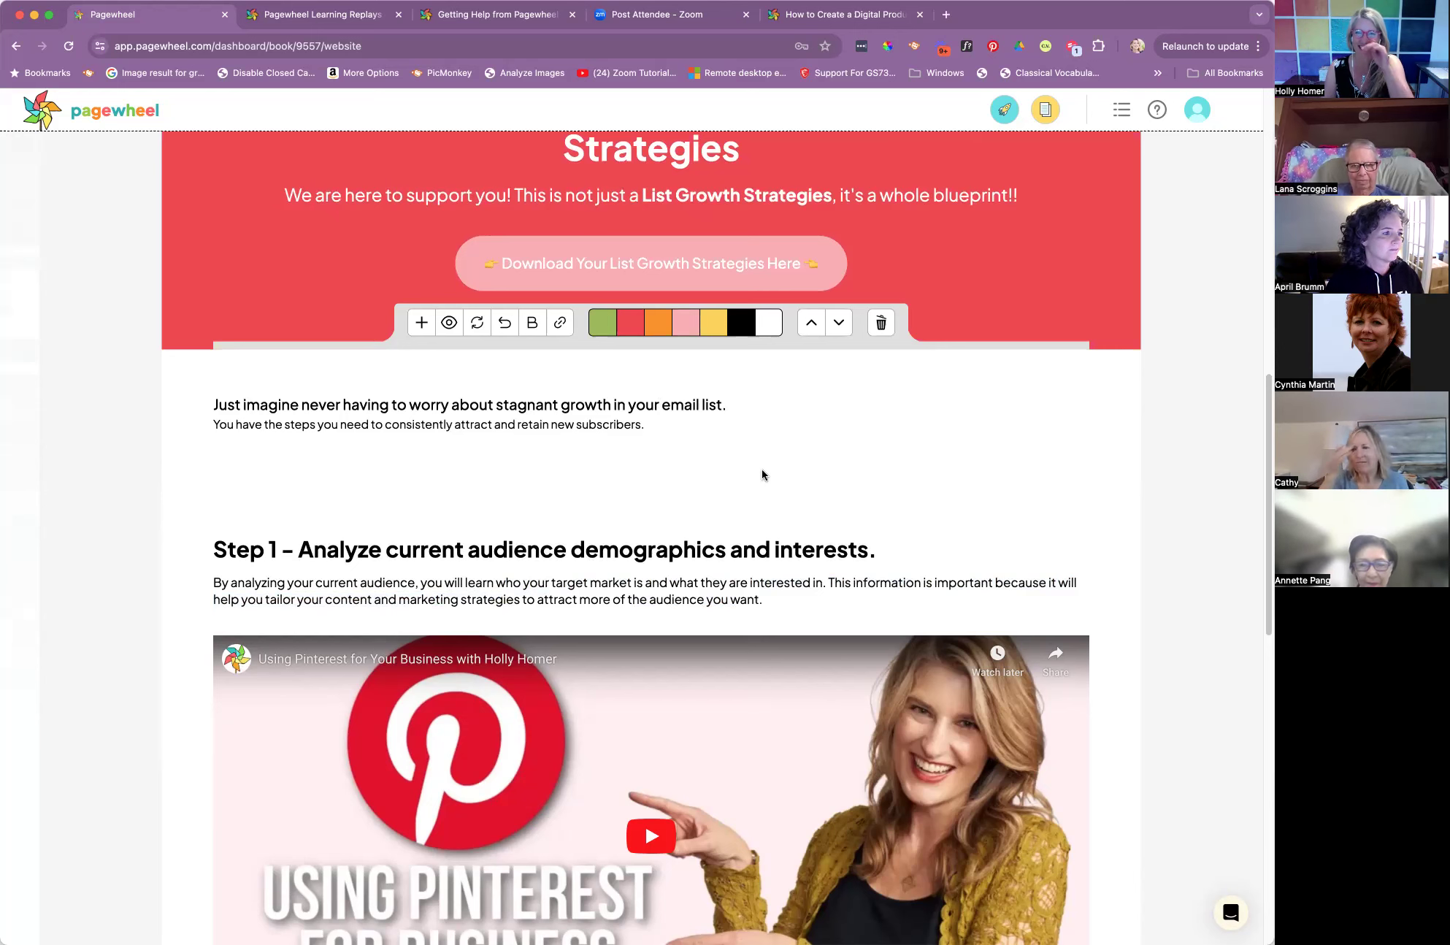
pyautogui.scroll(-1, 766, 483)
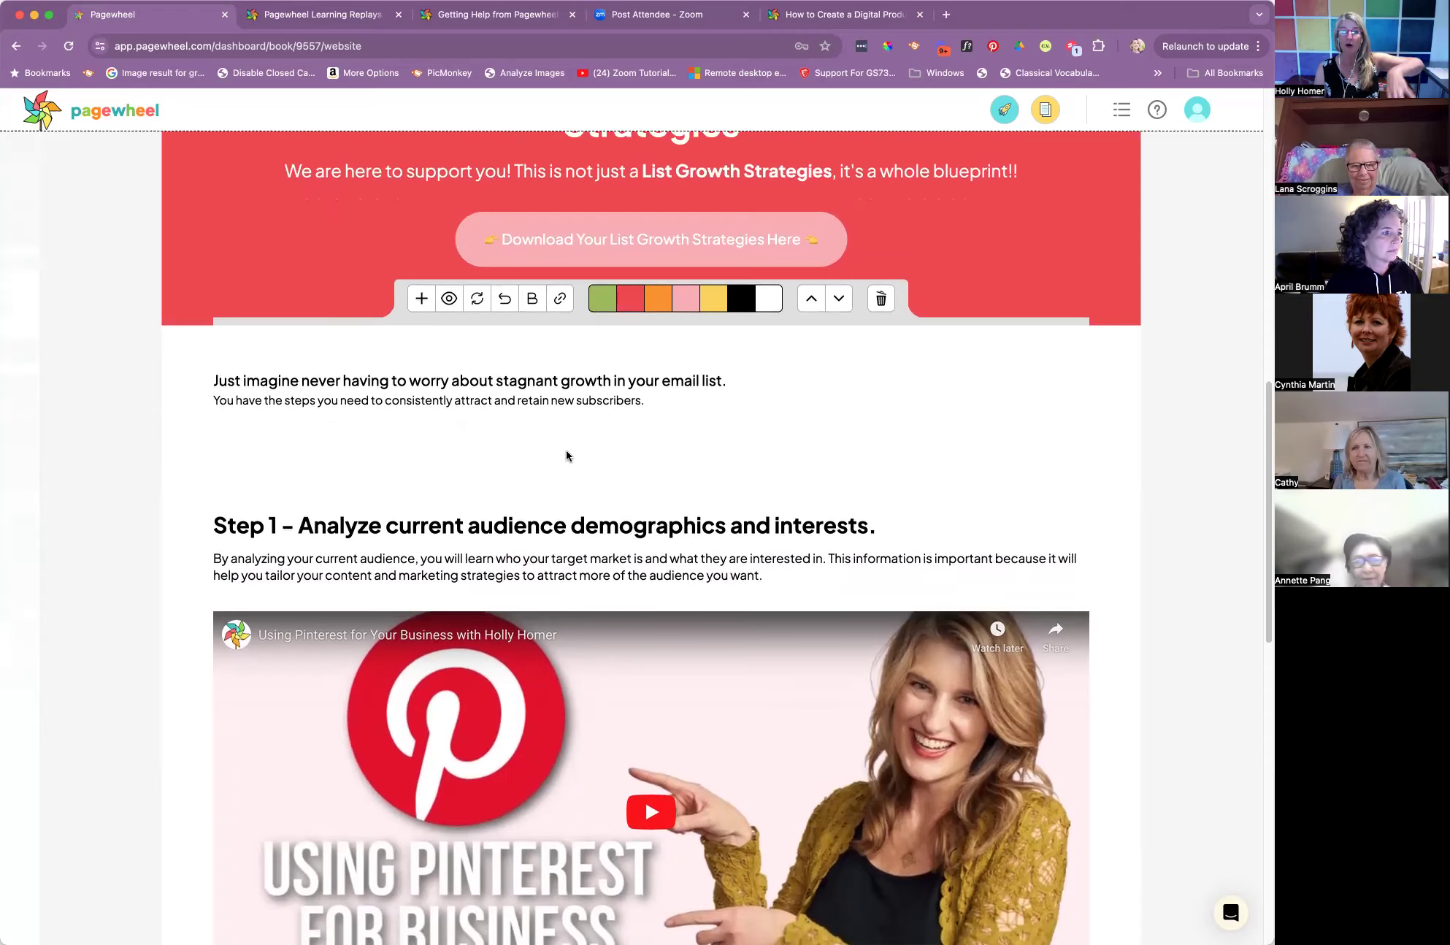
pyautogui.scroll(3, 566, 453)
pyautogui.scroll(-6, 567, 452)
pyautogui.moveTo(354, 384)
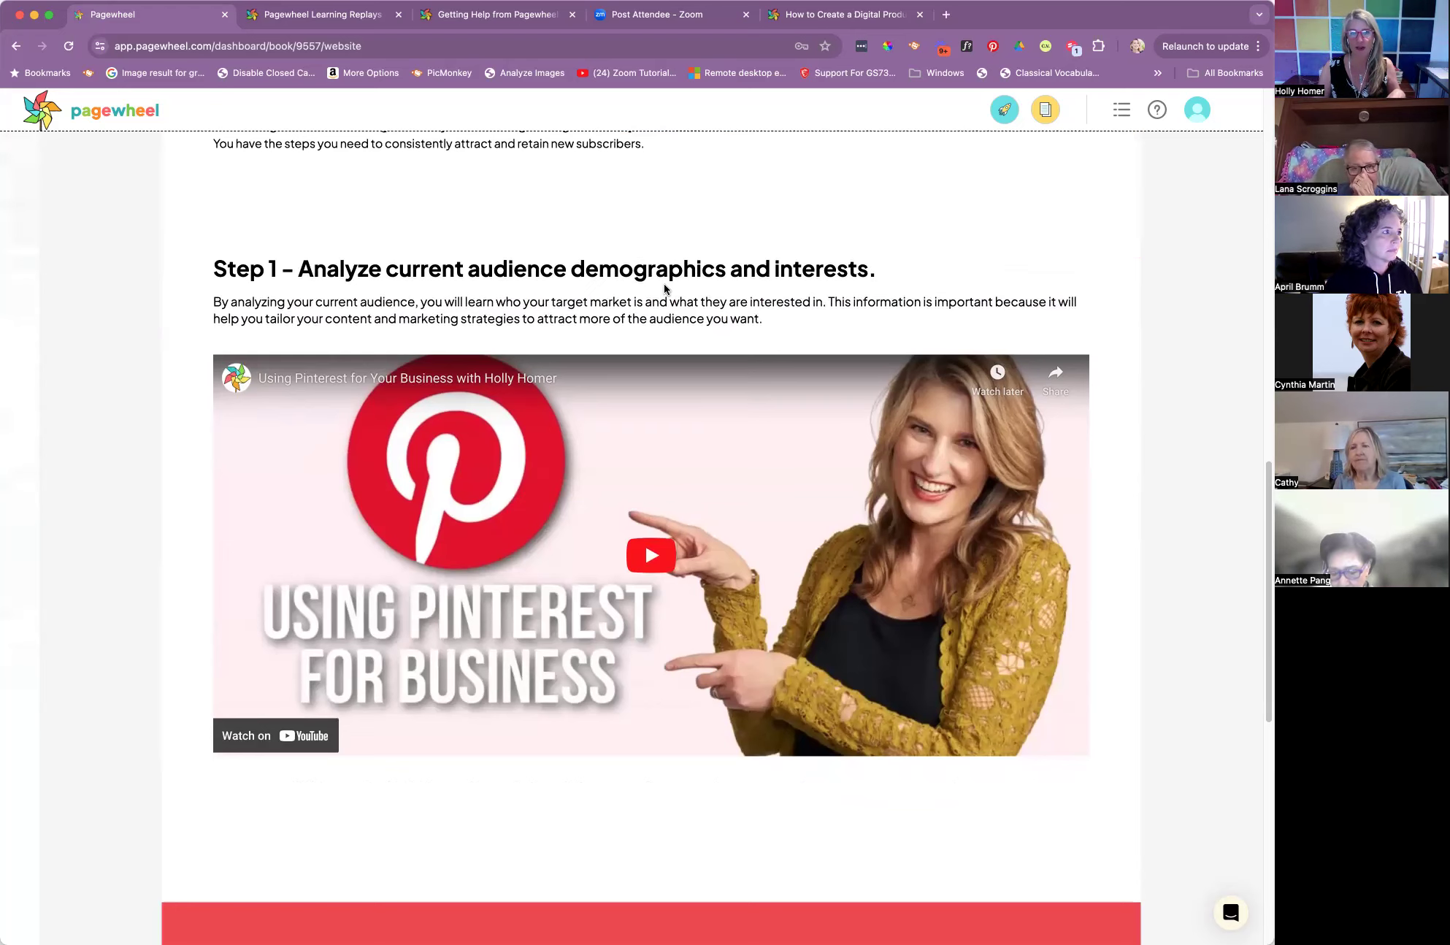
pyautogui.moveTo(593, 571)
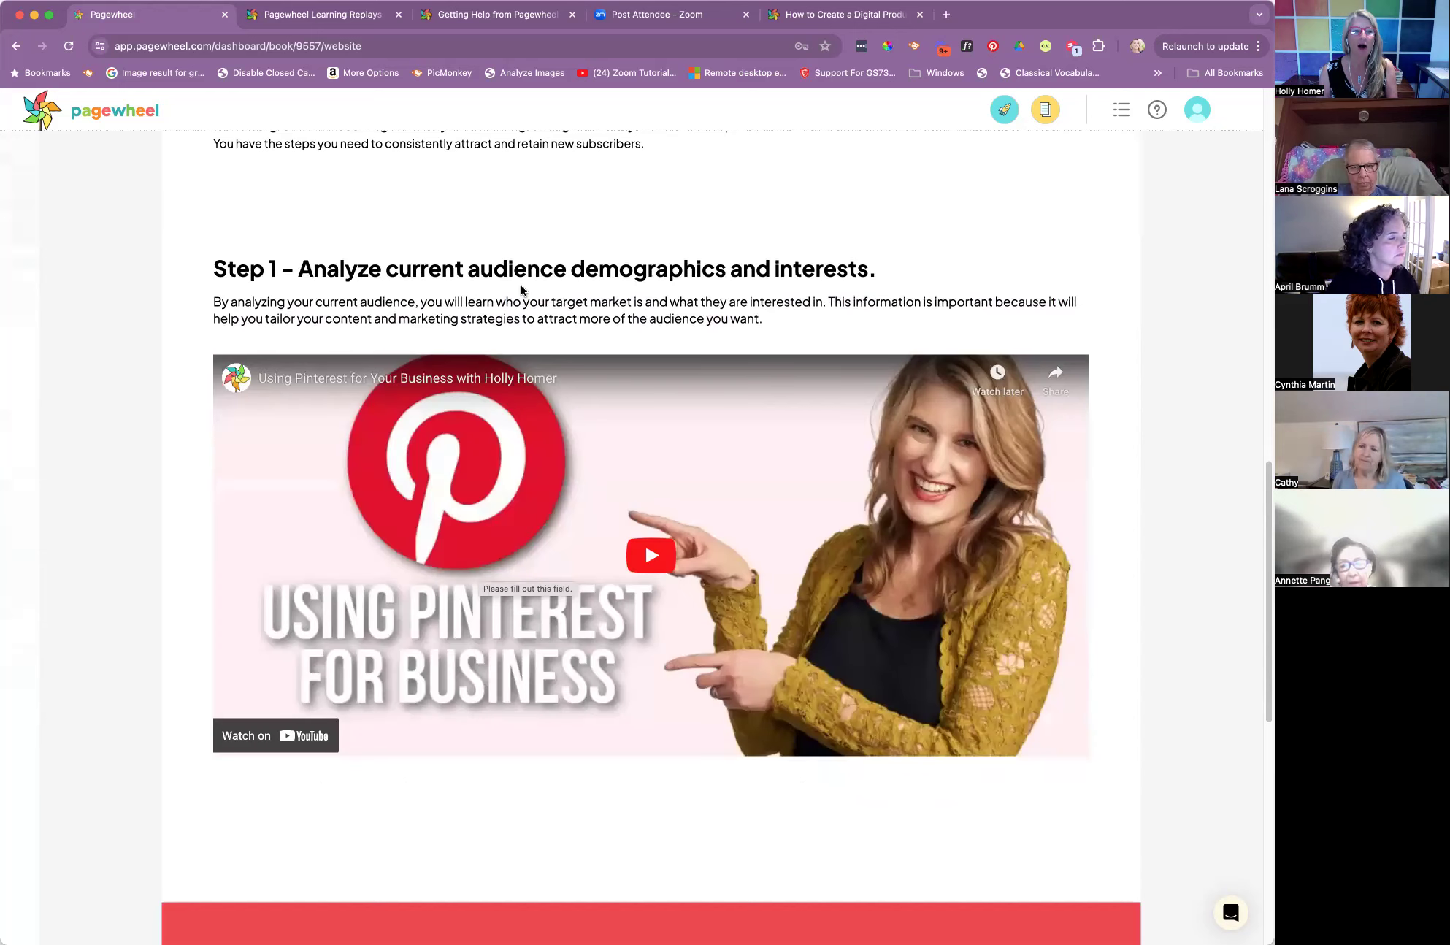
pyautogui.scroll(2, 422, 267)
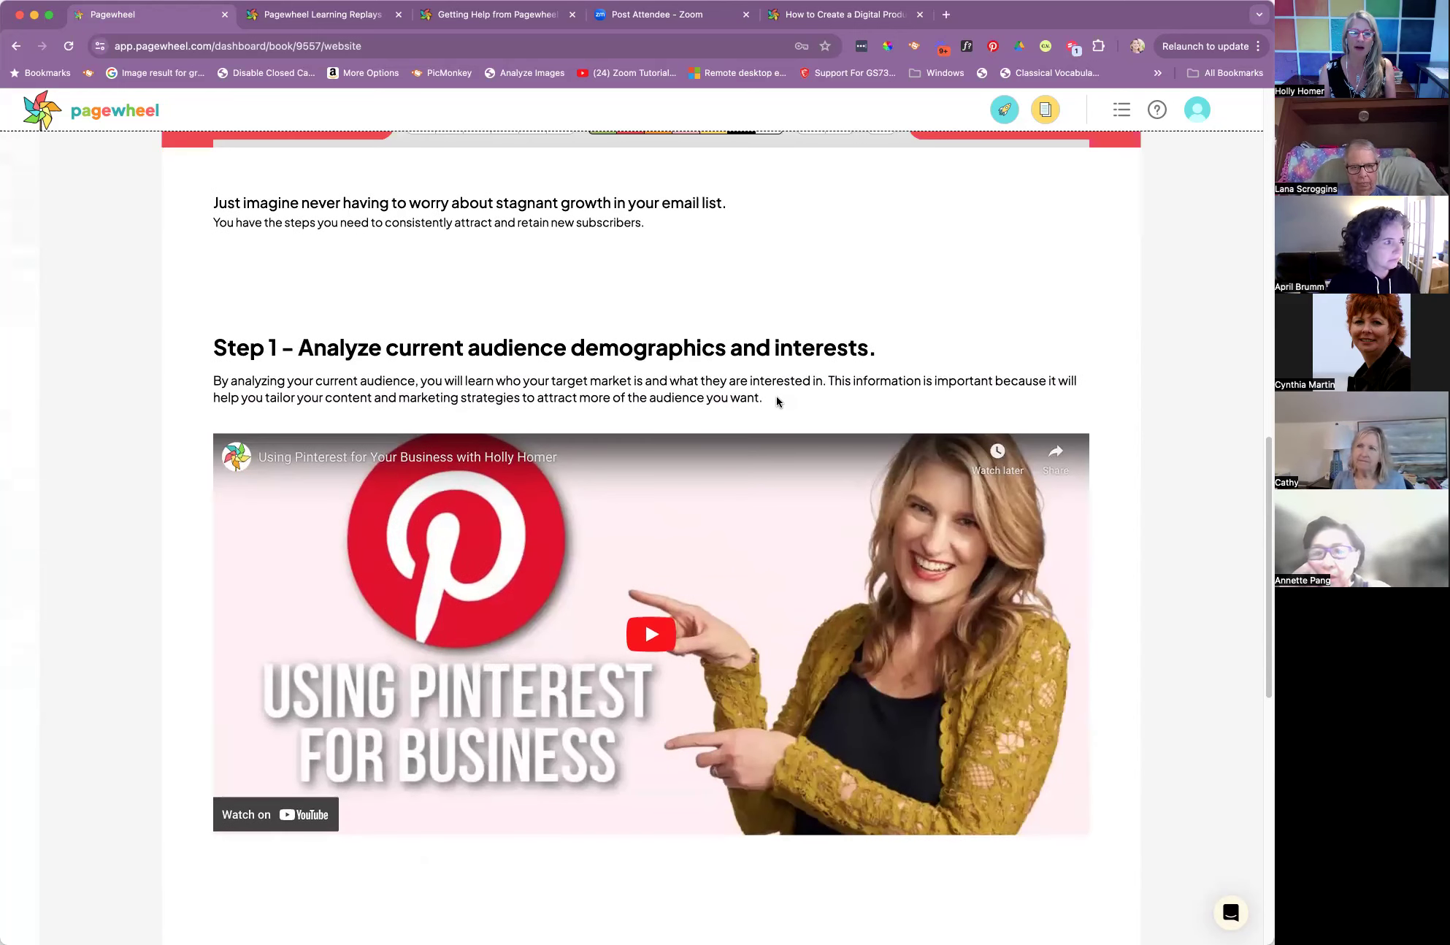
pyautogui.moveTo(762, 400); pyautogui.dragTo(203, 356)
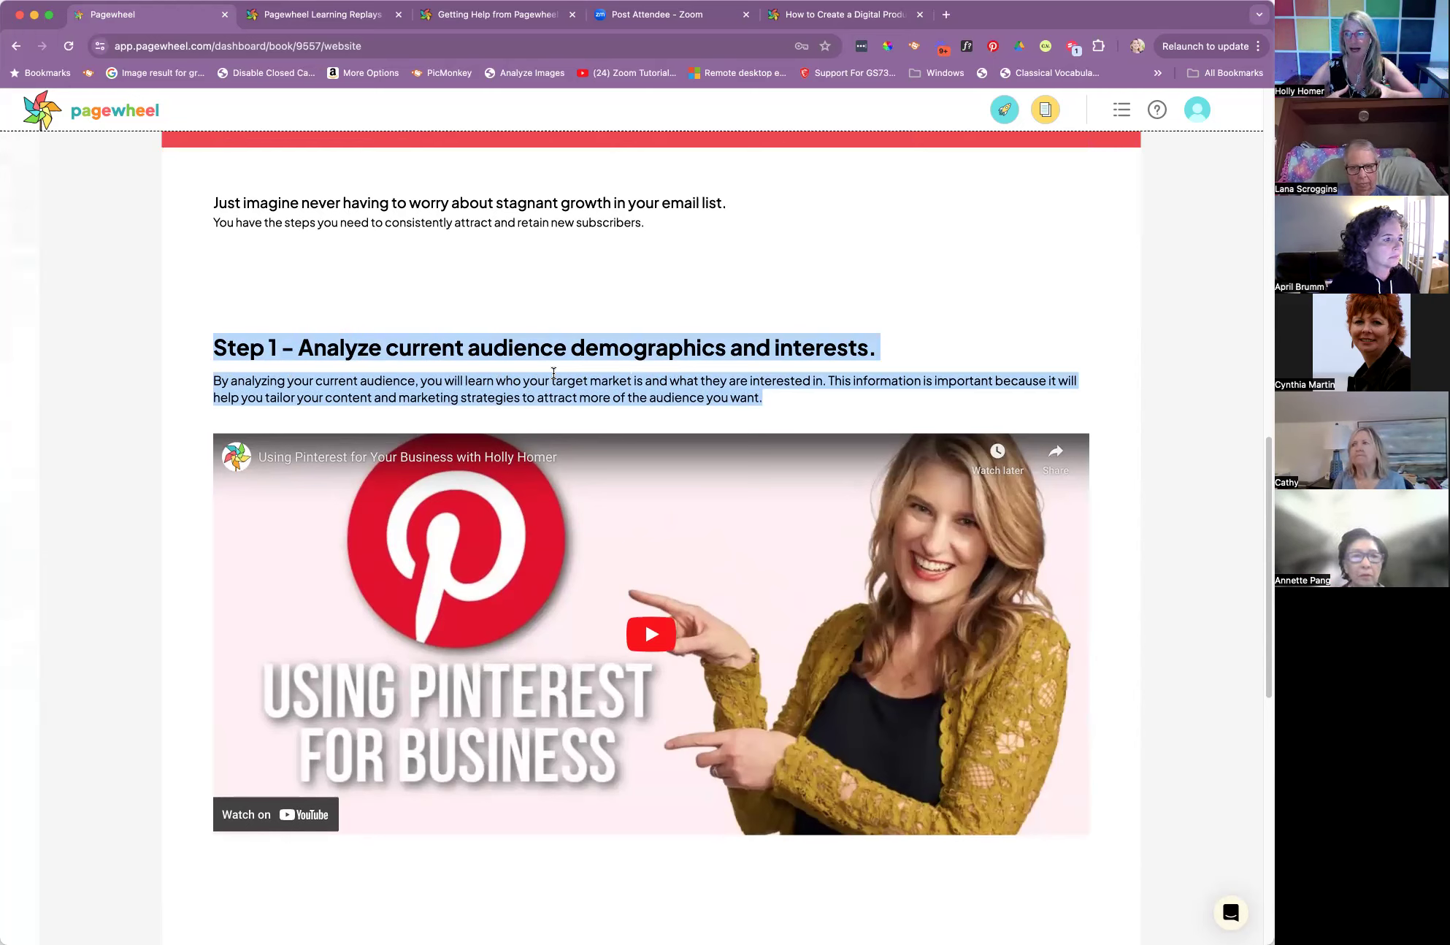
pyautogui.scroll(-6, 577, 402)
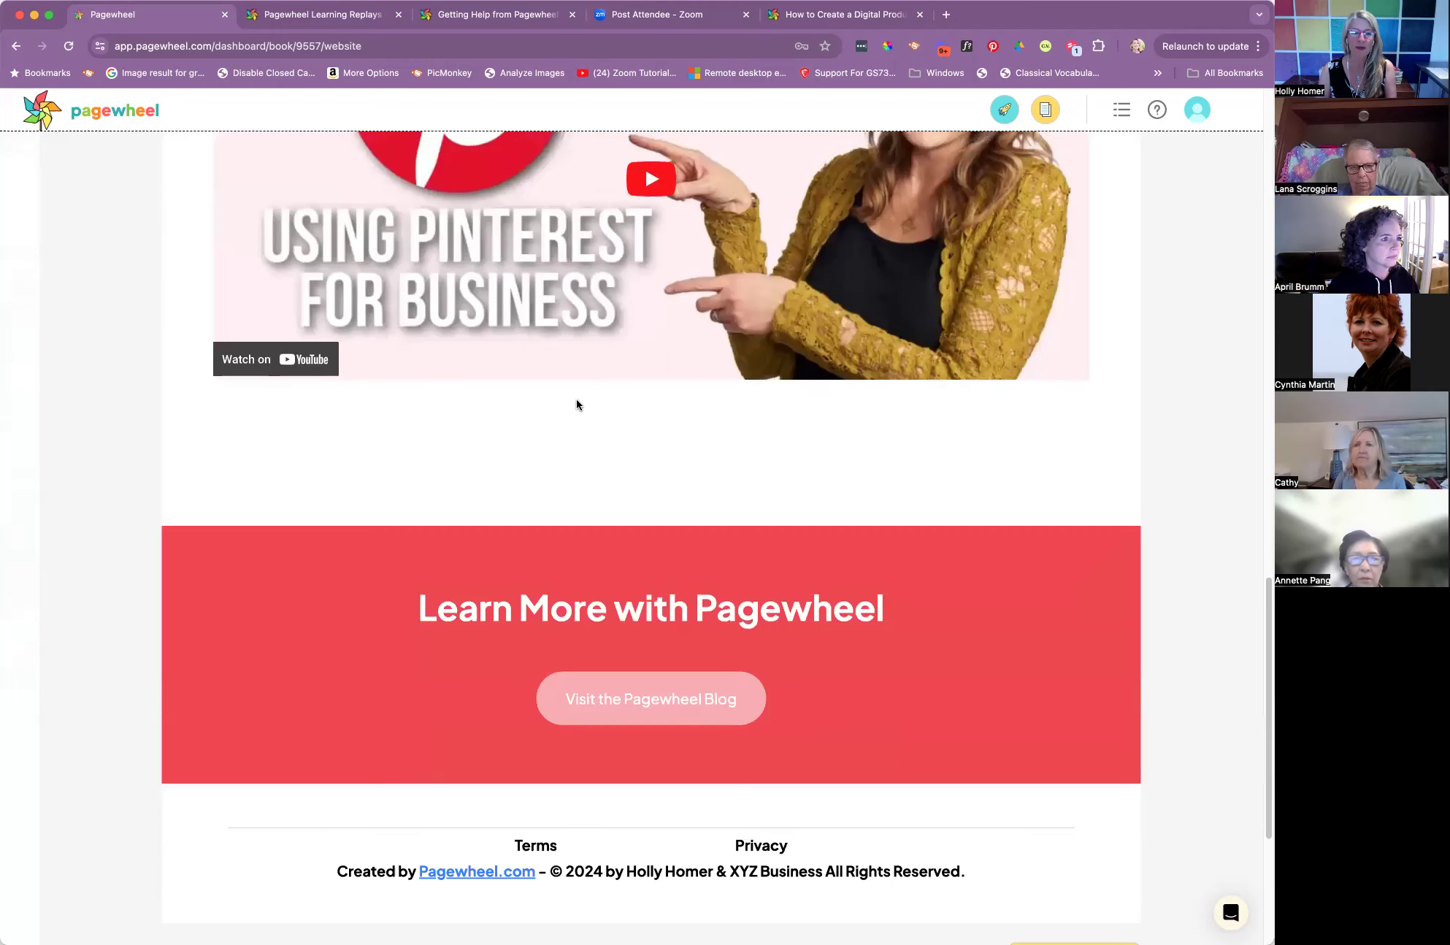
pyautogui.scroll(10, 577, 404)
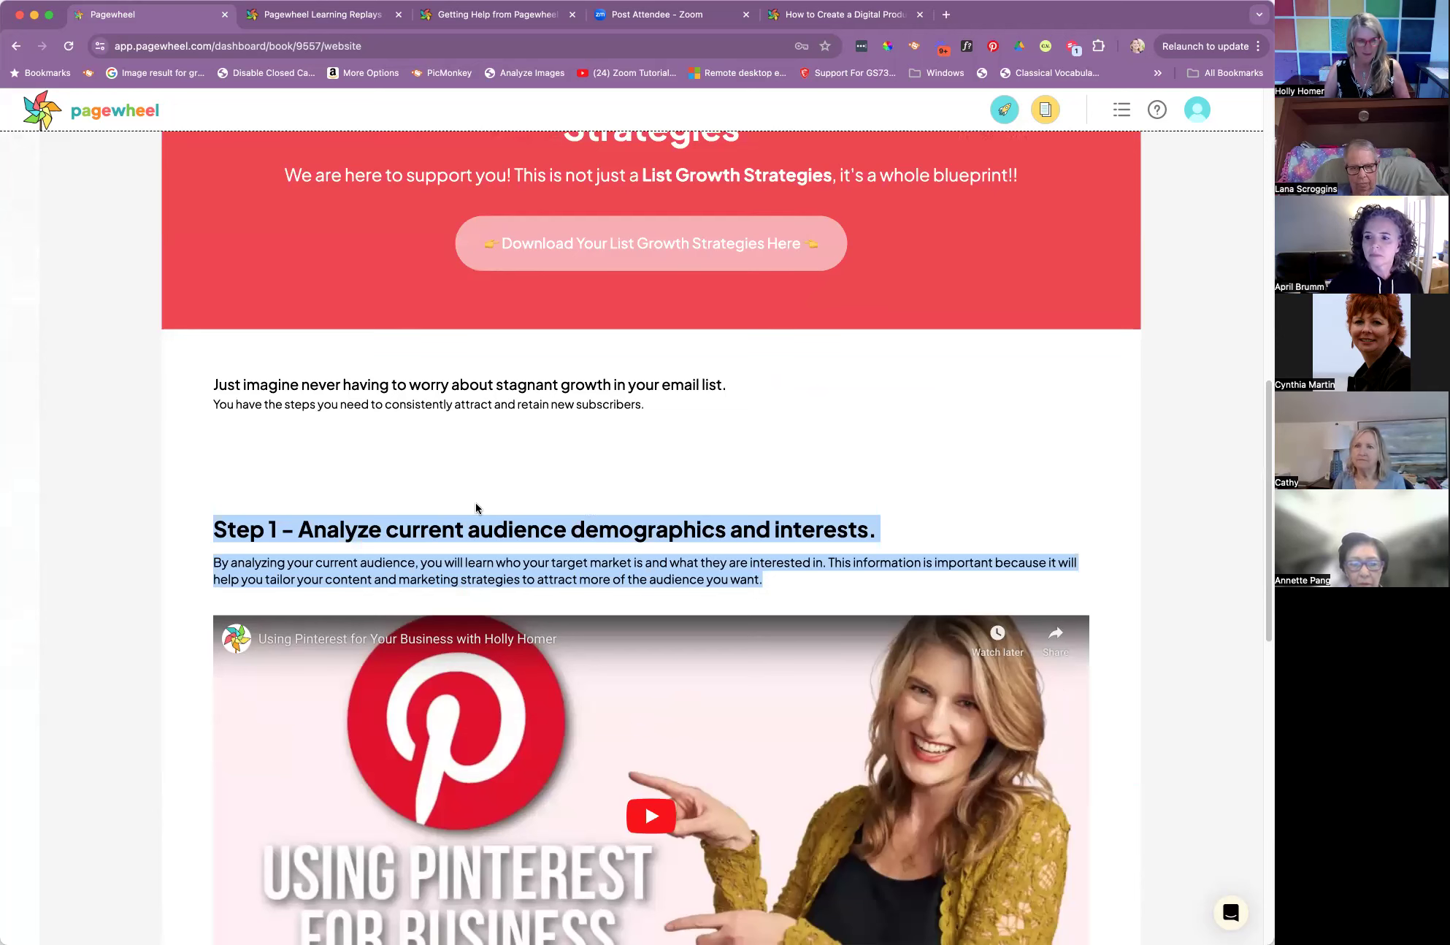
# Replace the video section's Step 1 heading with "Why Should I Grow My Email List? Oh! And Now What?????", without a final period
pyautogui.click(619, 529)
pyautogui.moveTo(869, 529); pyautogui.dragTo(256, 515)
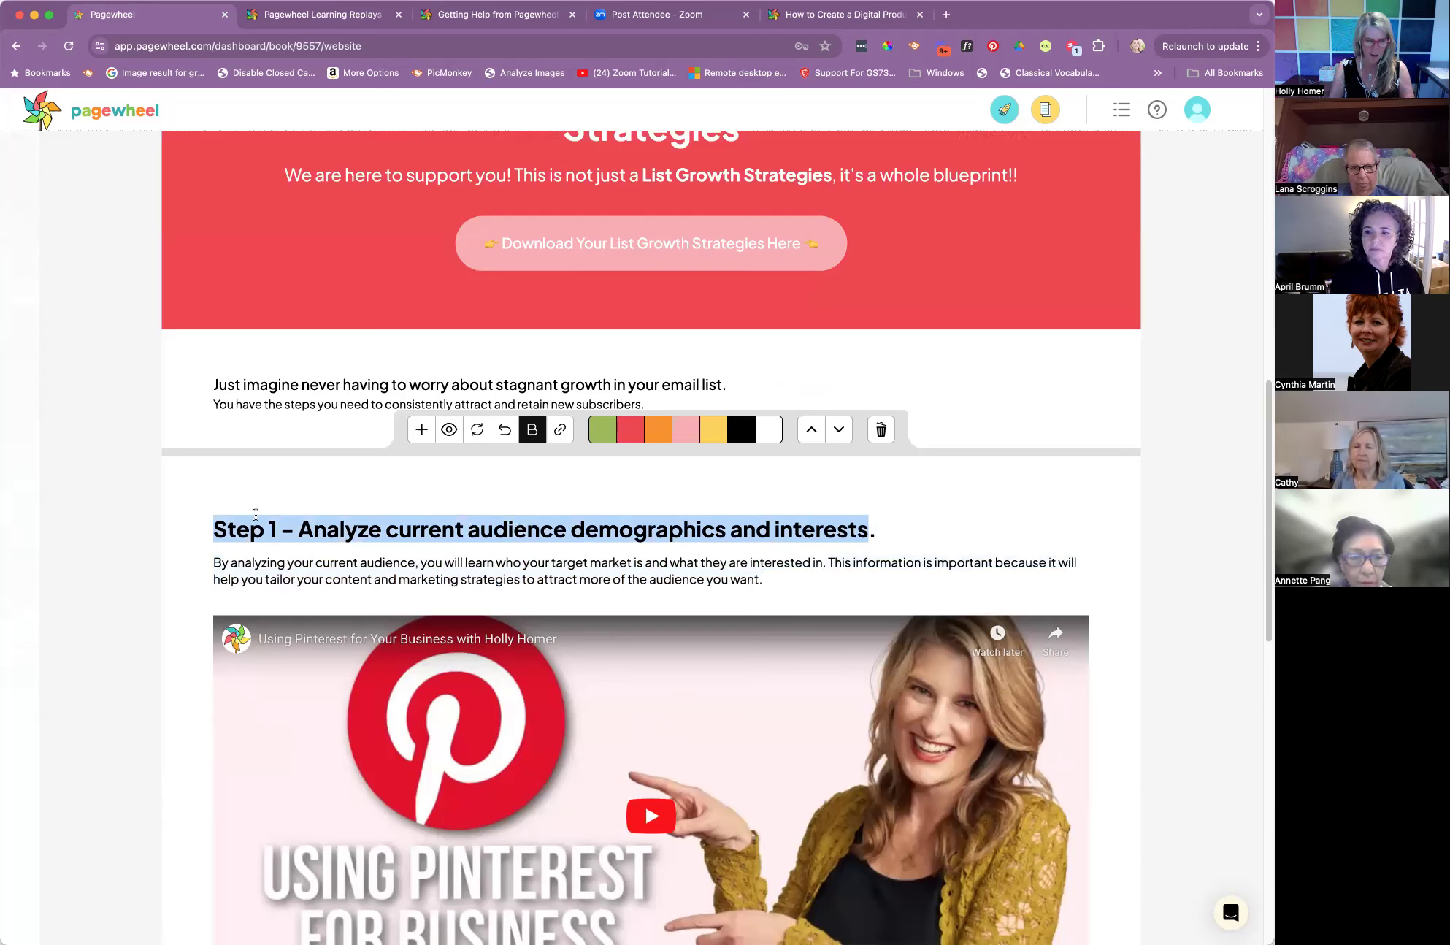
pyautogui.write('Why ')
pyautogui.write('Should I Grow')
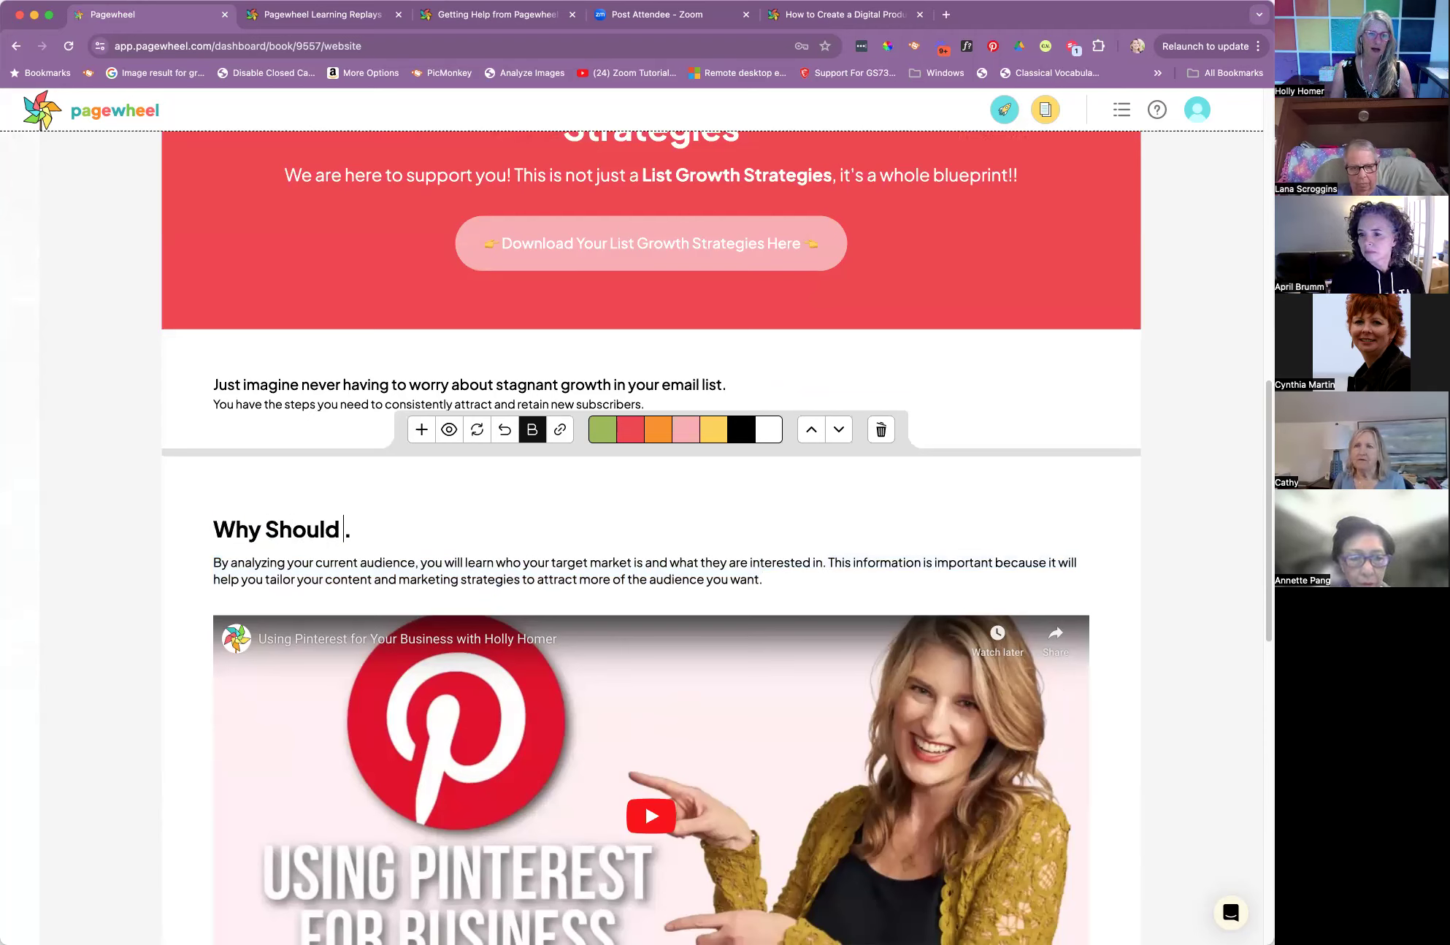
pyautogui.write(' My Email List')
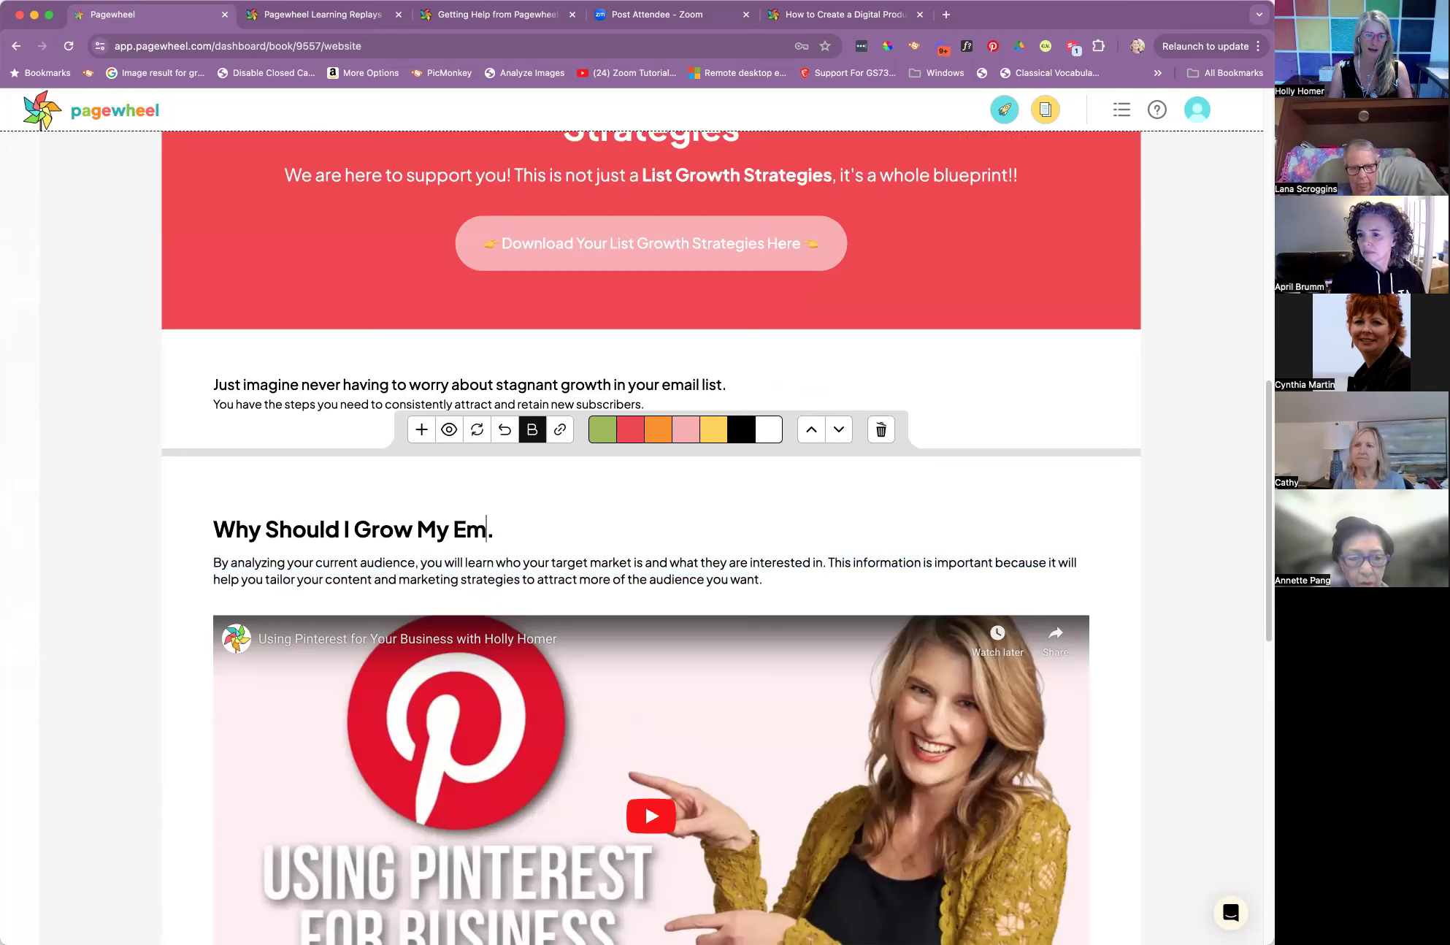
pyautogui.write('?  Oh!')
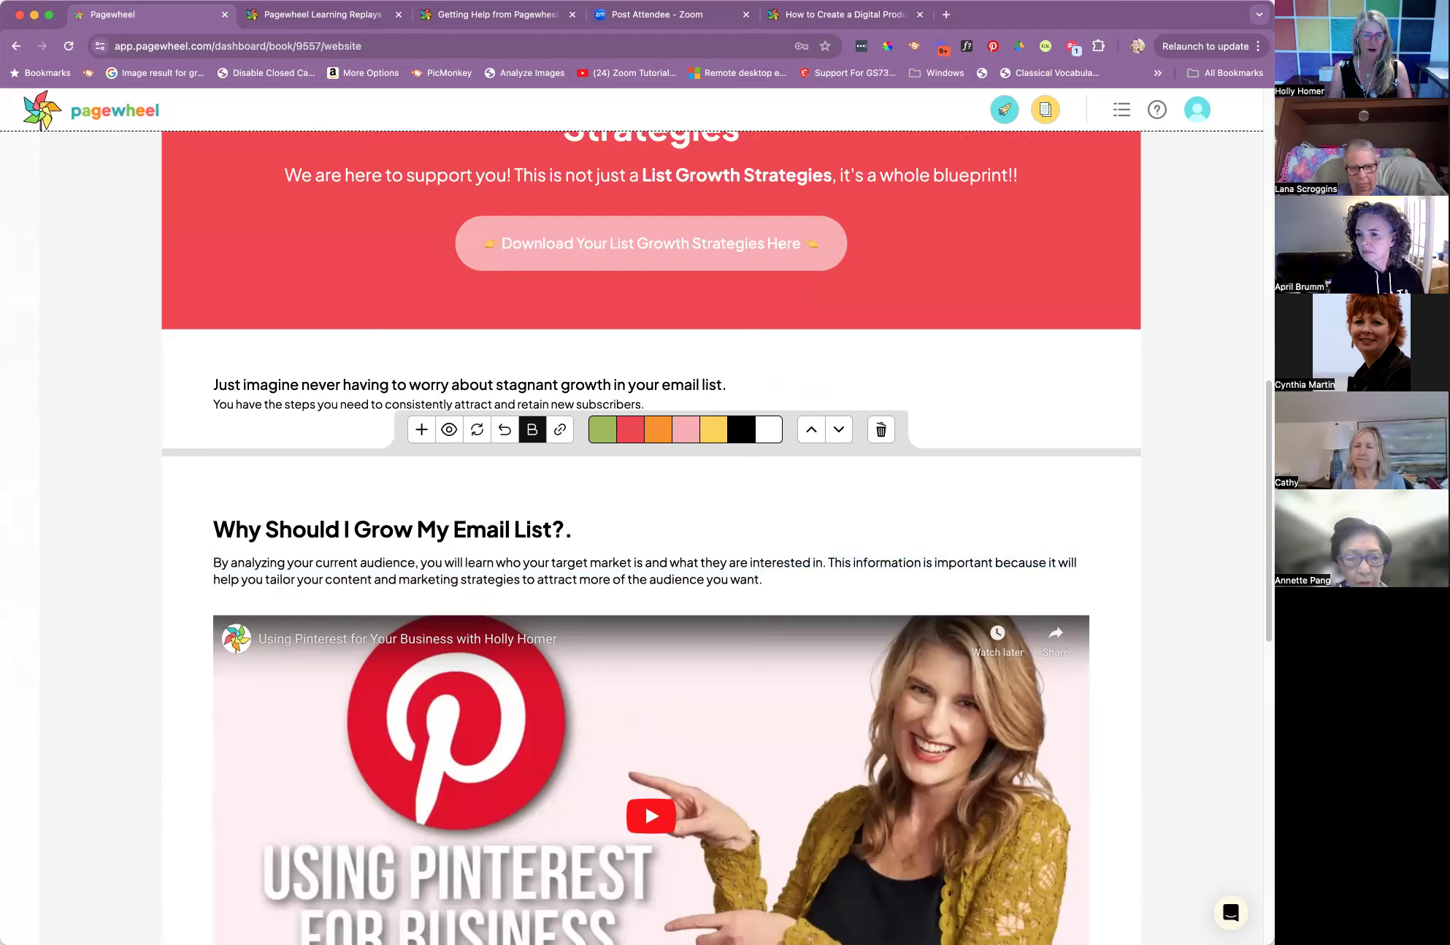
pyautogui.write(' And Now W')
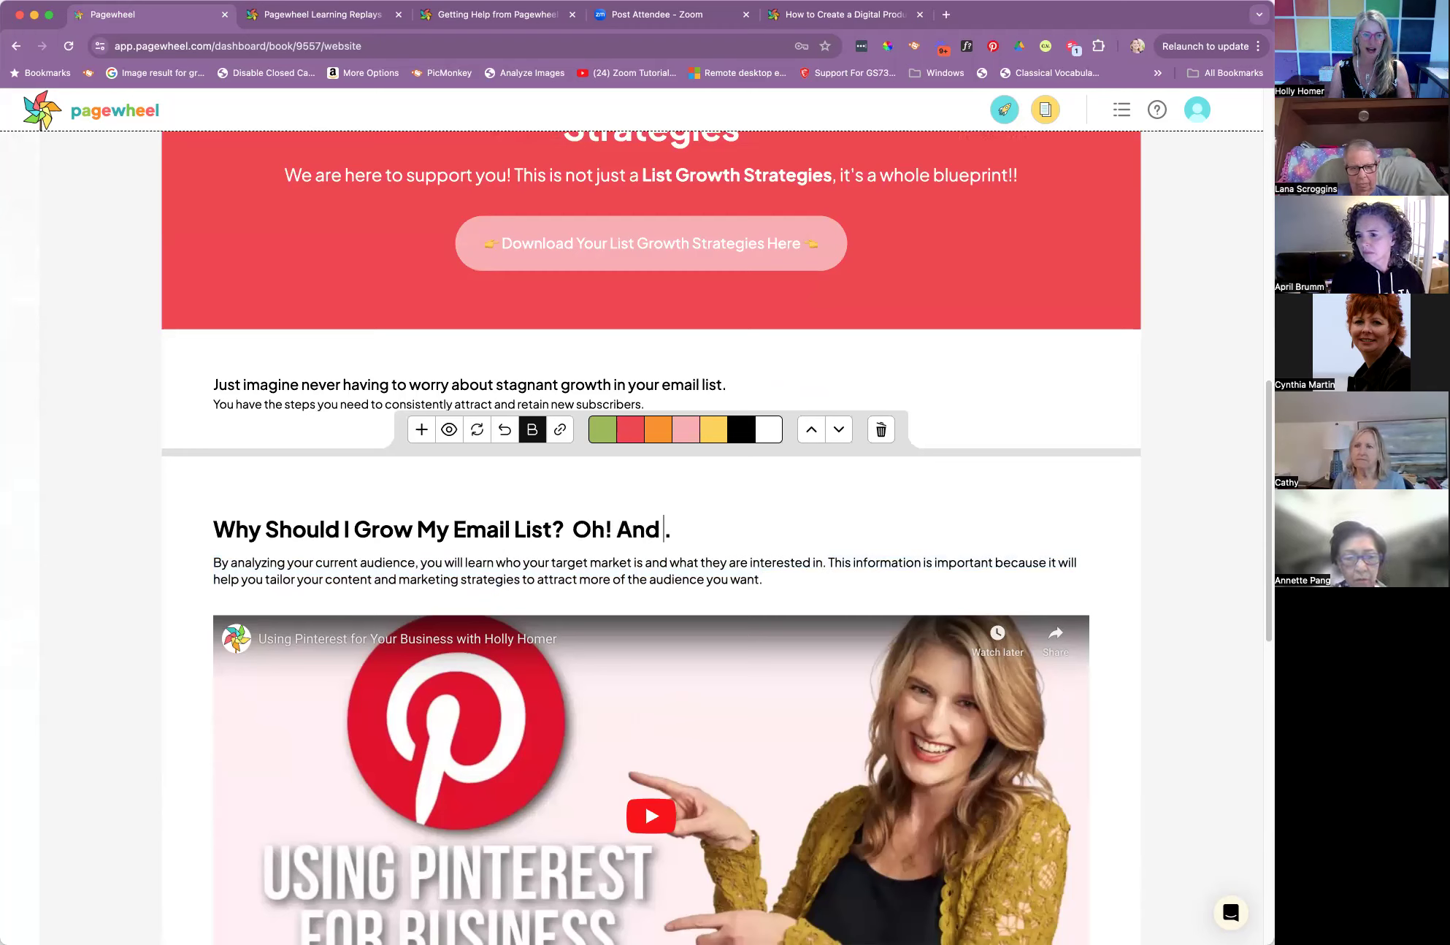
pyautogui.write('hat?')
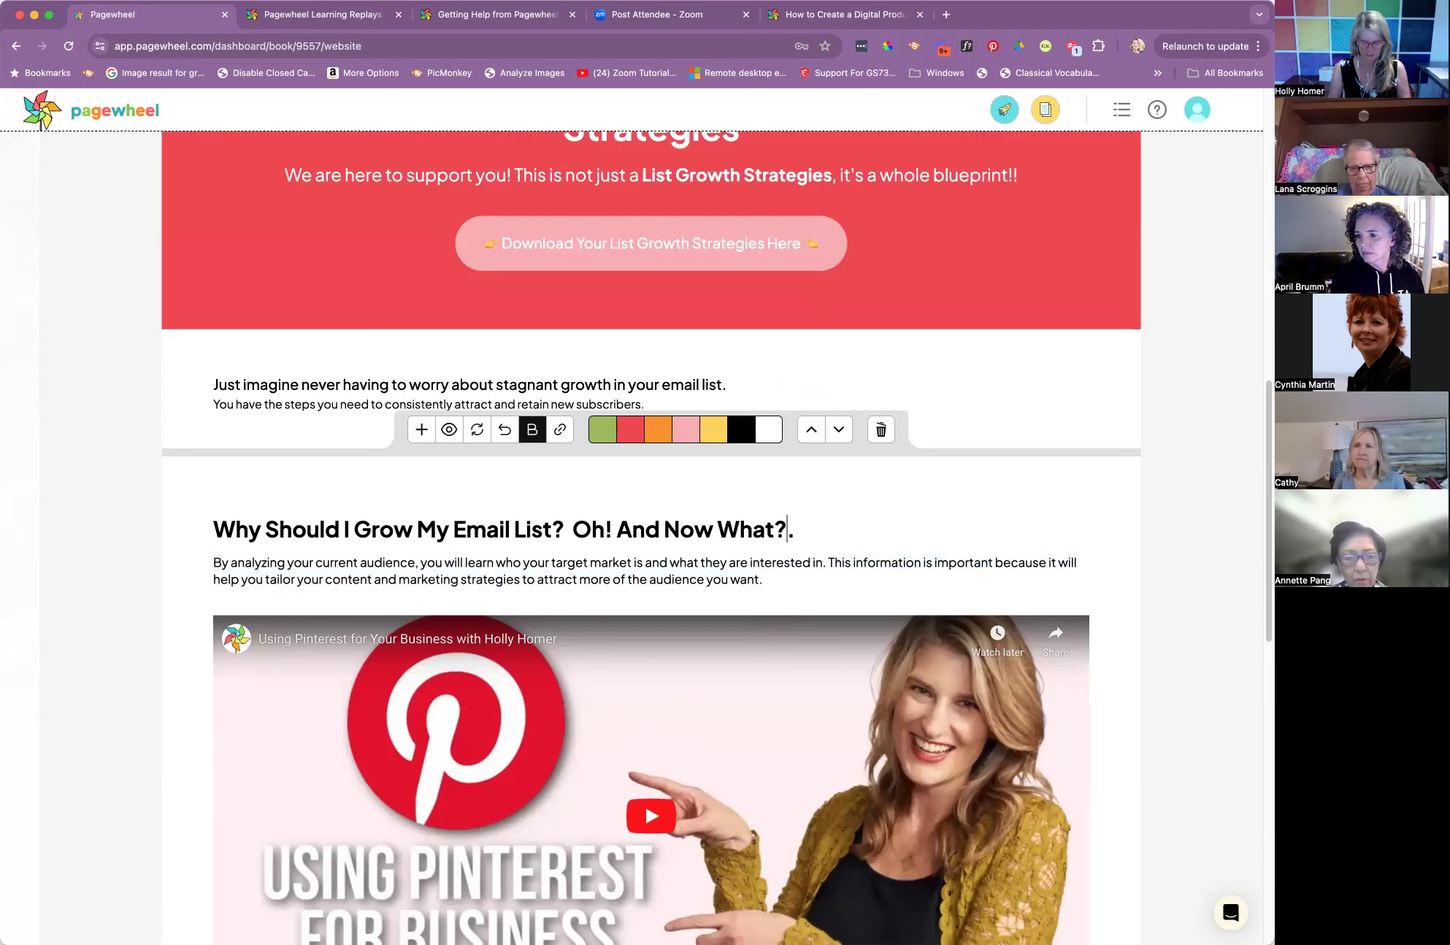
pyautogui.write('????')
pyautogui.press('Delete')
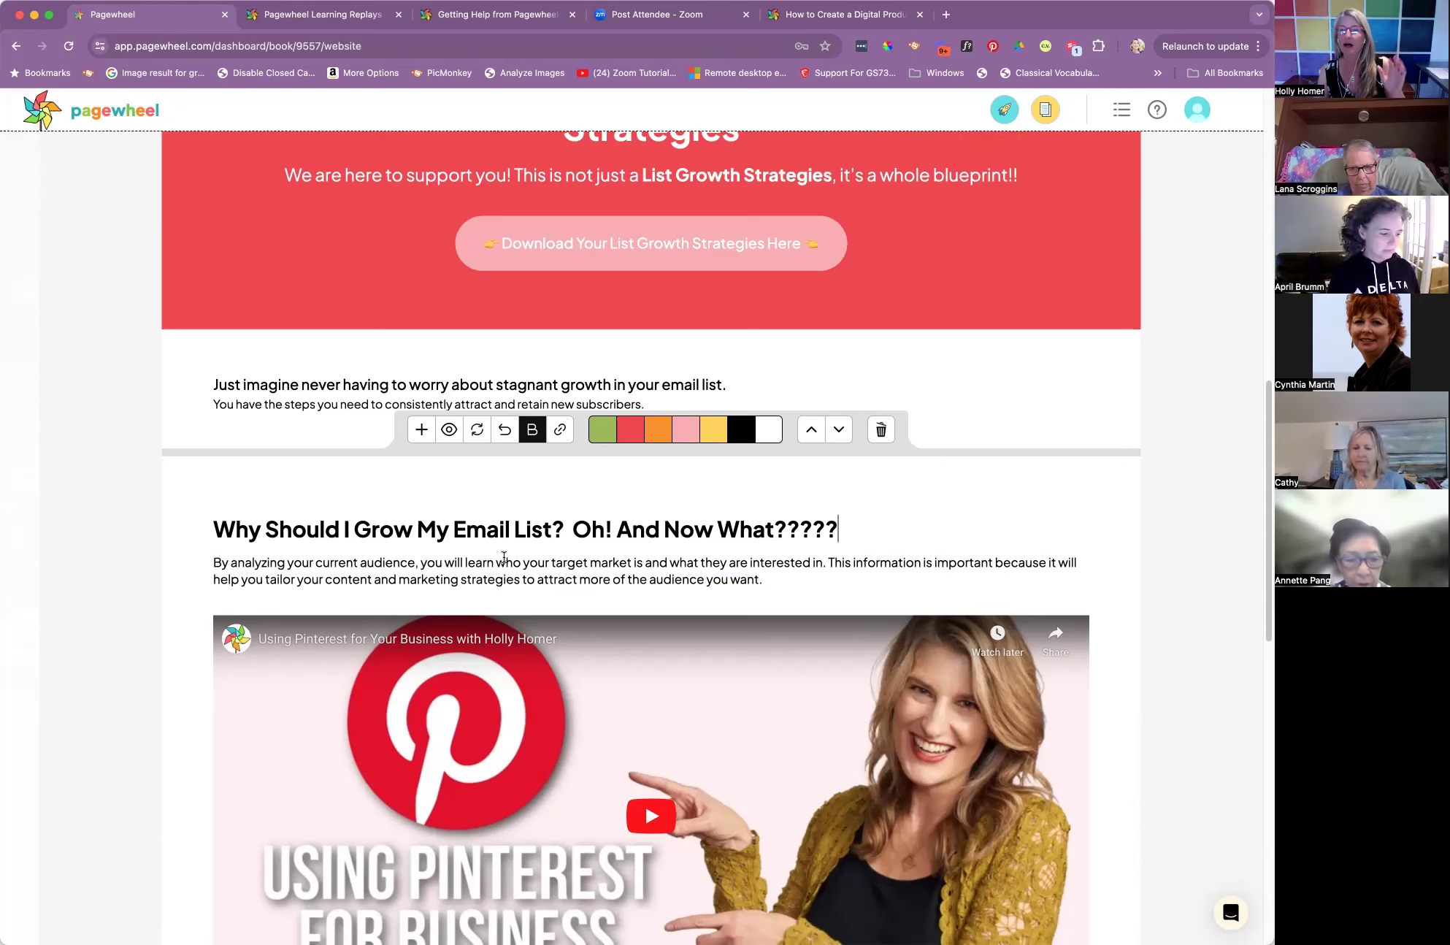
pyautogui.scroll(-12, 718, 582)
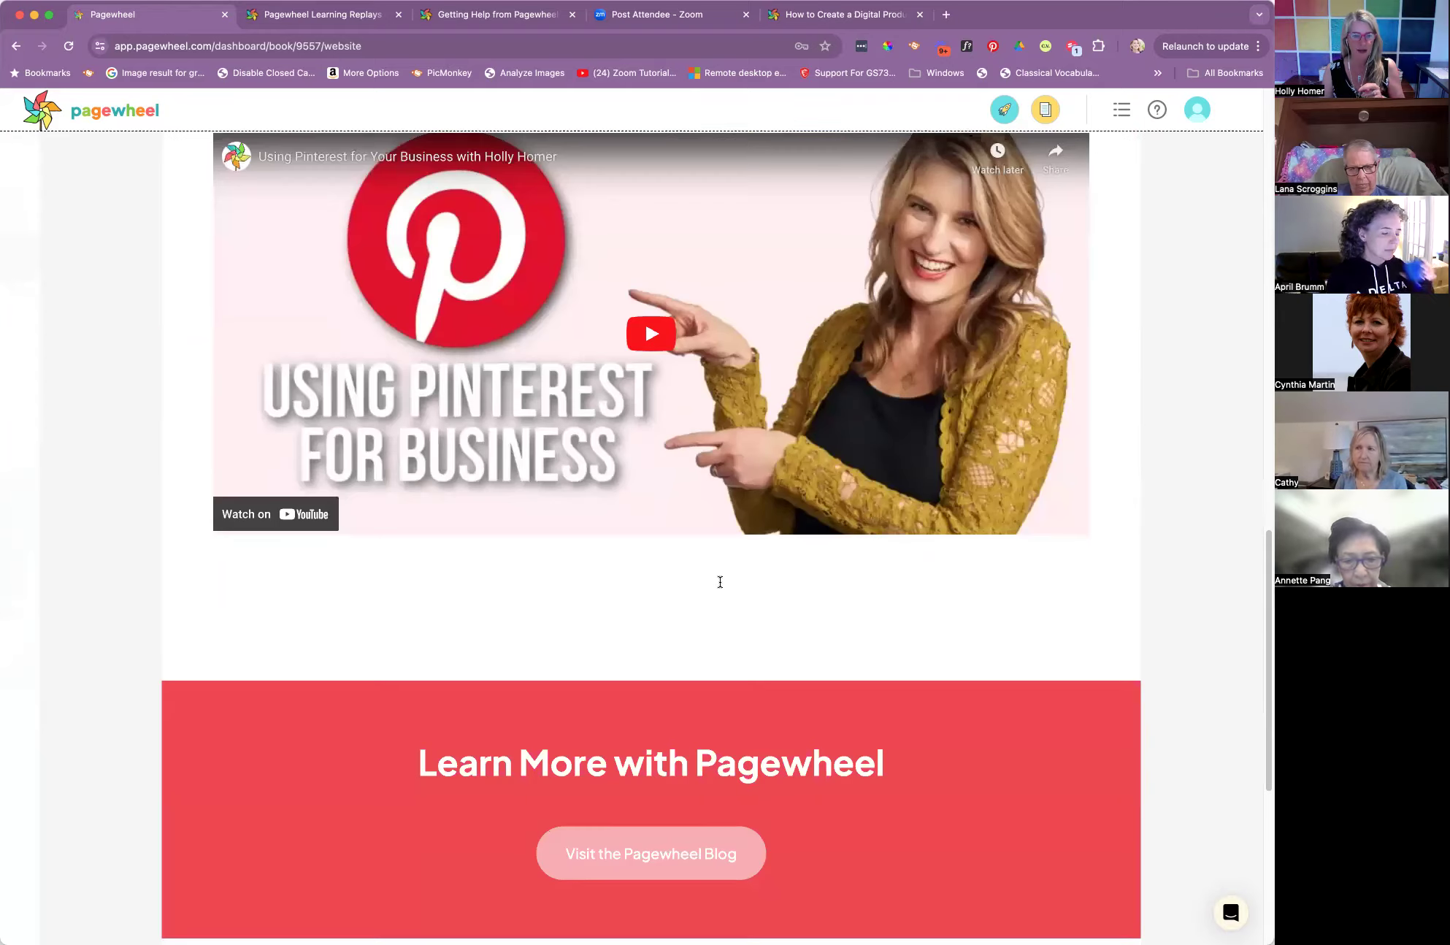
pyautogui.scroll(15, 720, 585)
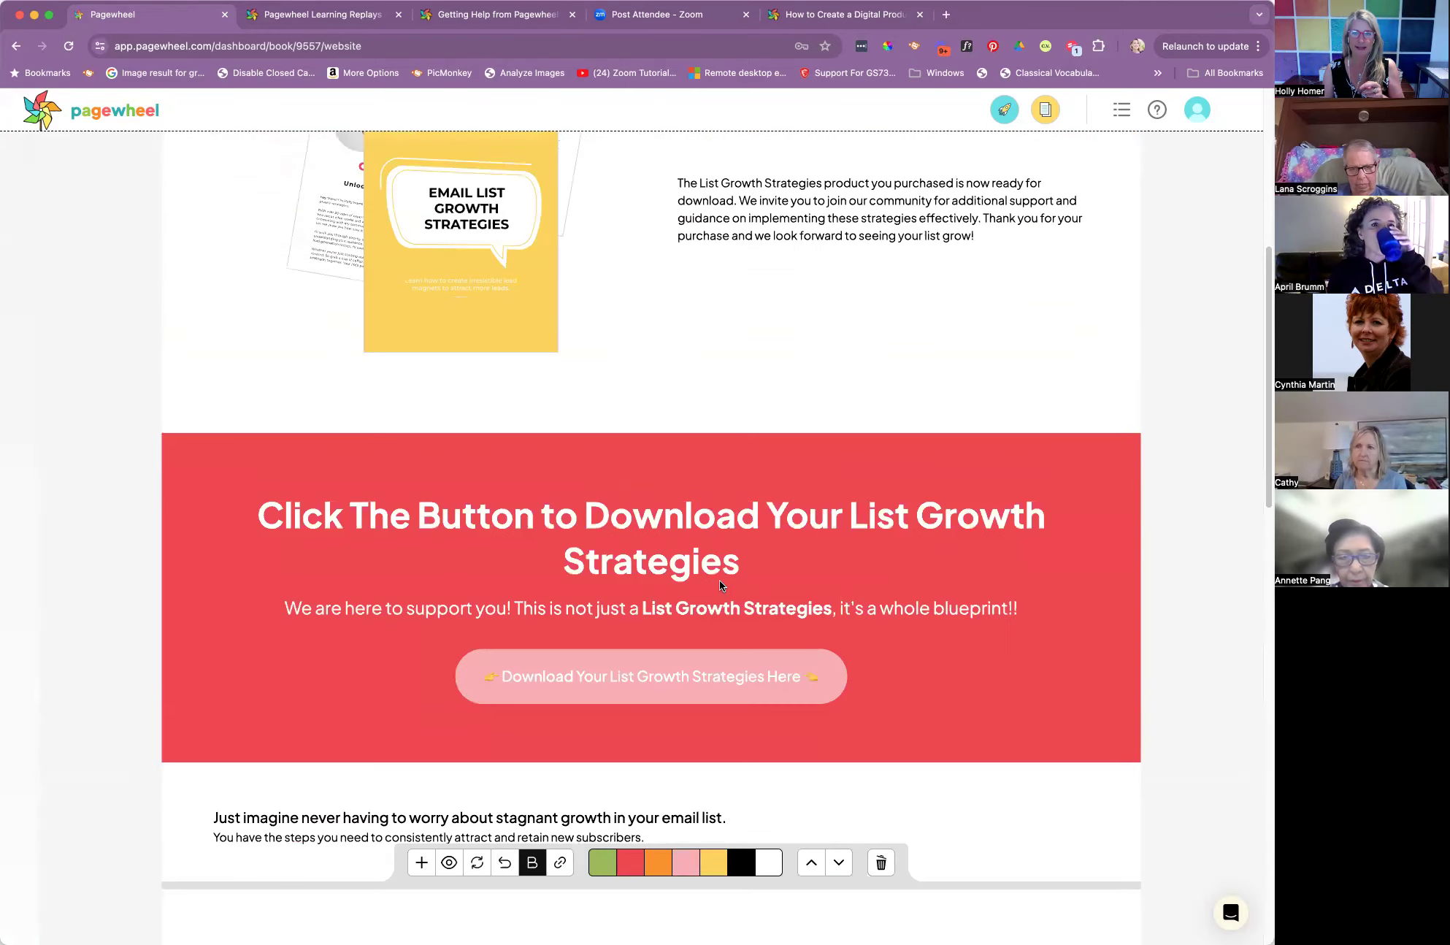